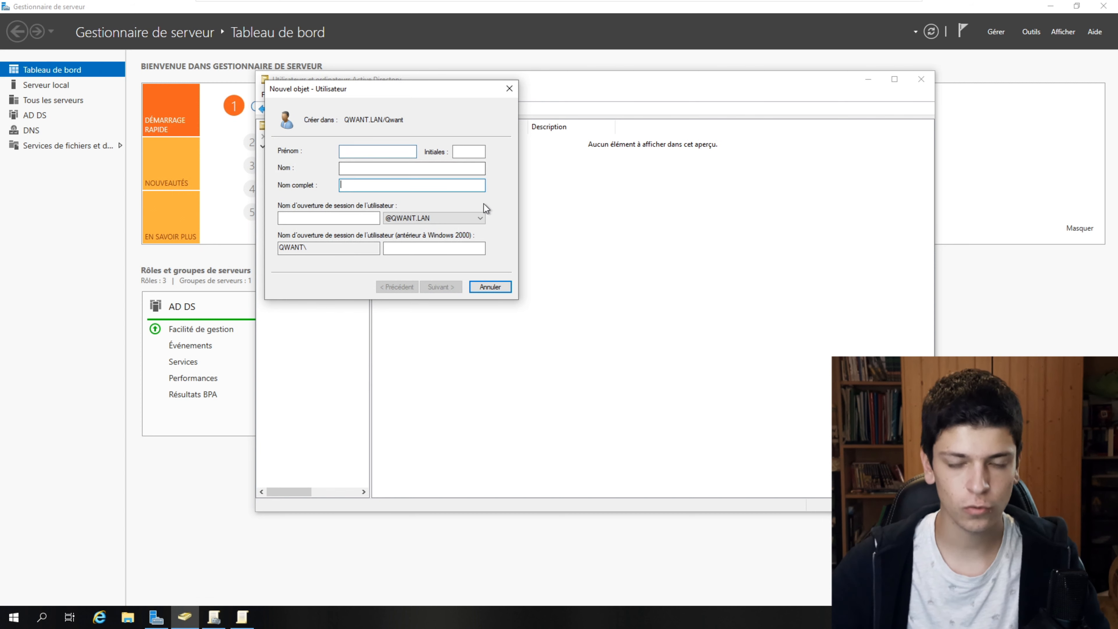
- Enter the new user's full name and matching logon name
{"action": "type", "text": "ni"}
{"action": "key", "text": "BackSpace"}
{"action": "key", "text": "BackSpace"}
{"action": "type", "text": "Nitot"}
{"action": "key", "text": "Tab"}
{"action": "type", "text": "z"}
{"action": "key", "text": "shift+Home"}
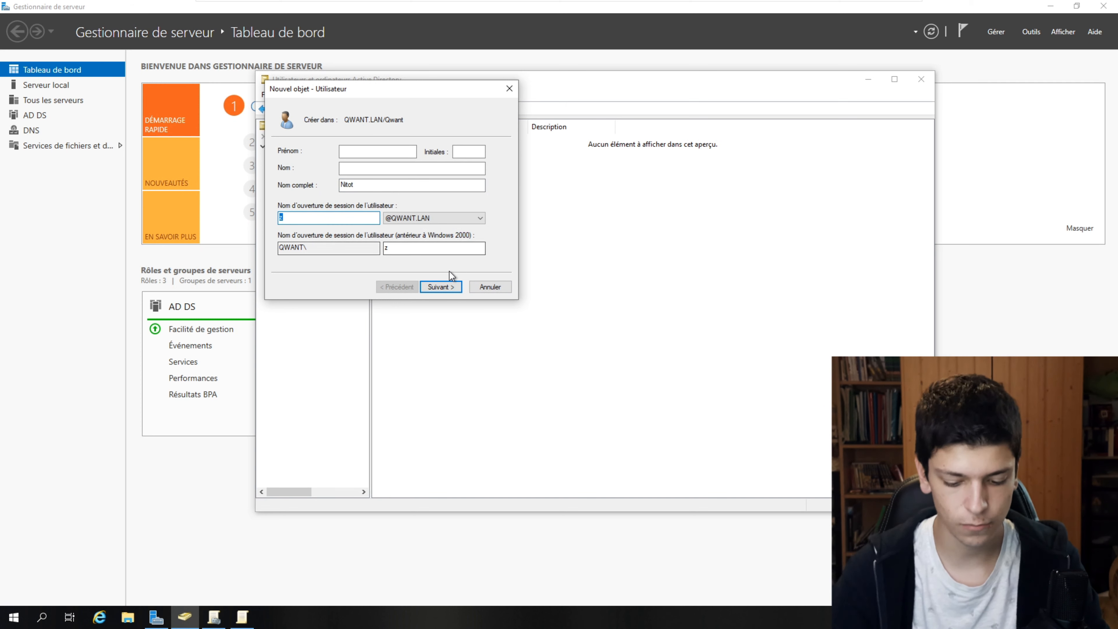
{"action": "type", "text": "Nitot"}
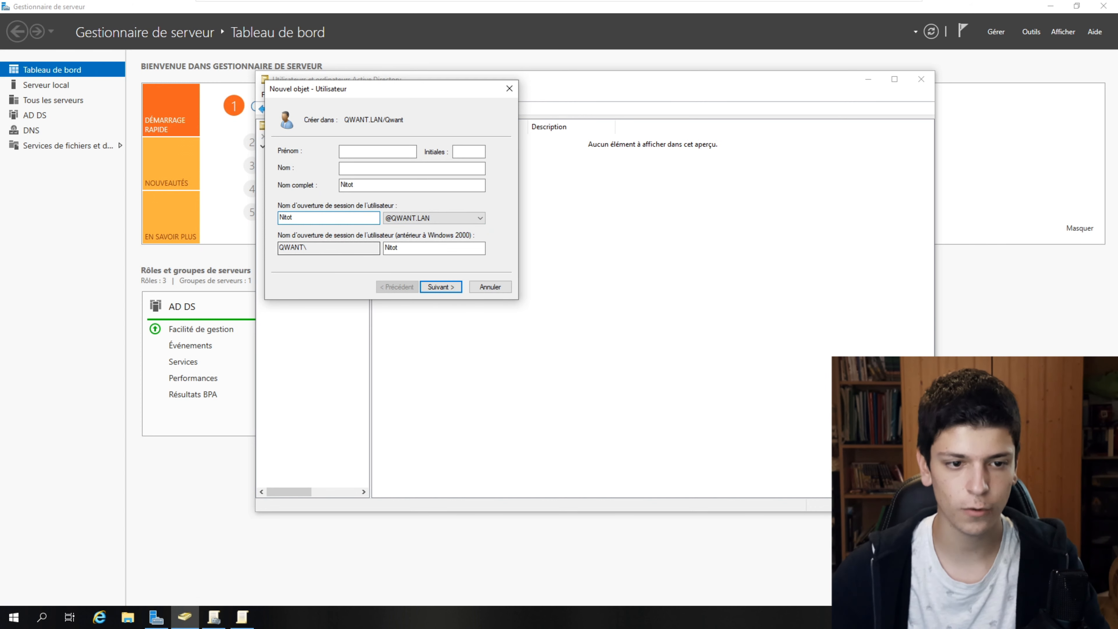
- Set a password that the user cannot change and that never expires, with no change required at next logon, then submit the account
{"action": "left_click", "coordinate": [457, 289]}
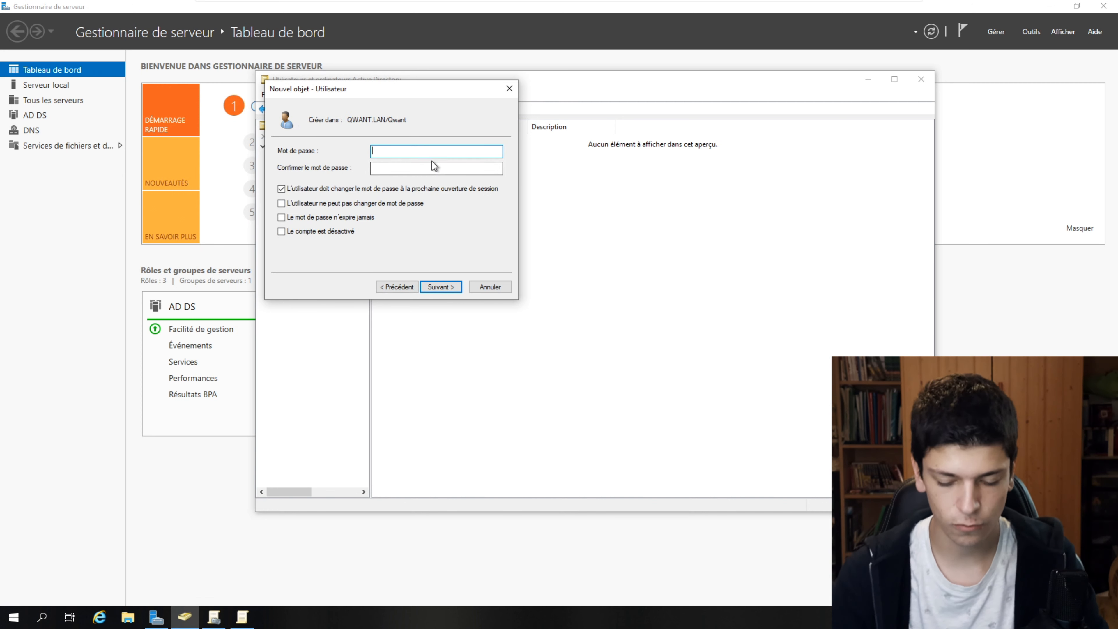
{"action": "type", "text": "******"}
{"action": "key", "text": "Tab"}
{"action": "type", "text": "******"}
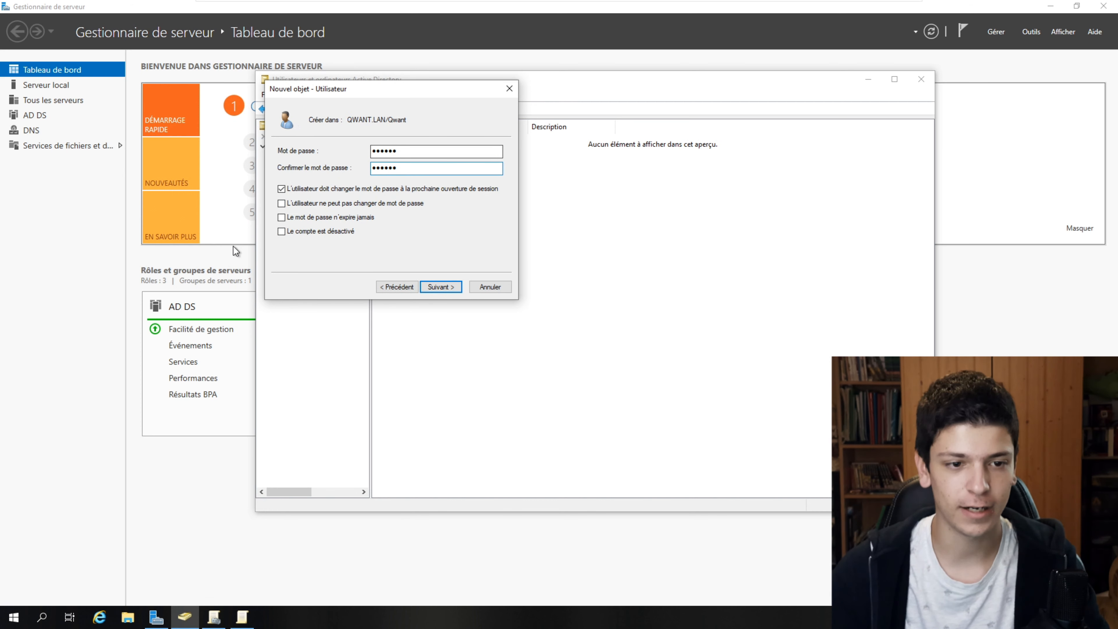
{"action": "left_click", "coordinate": [282, 190]}
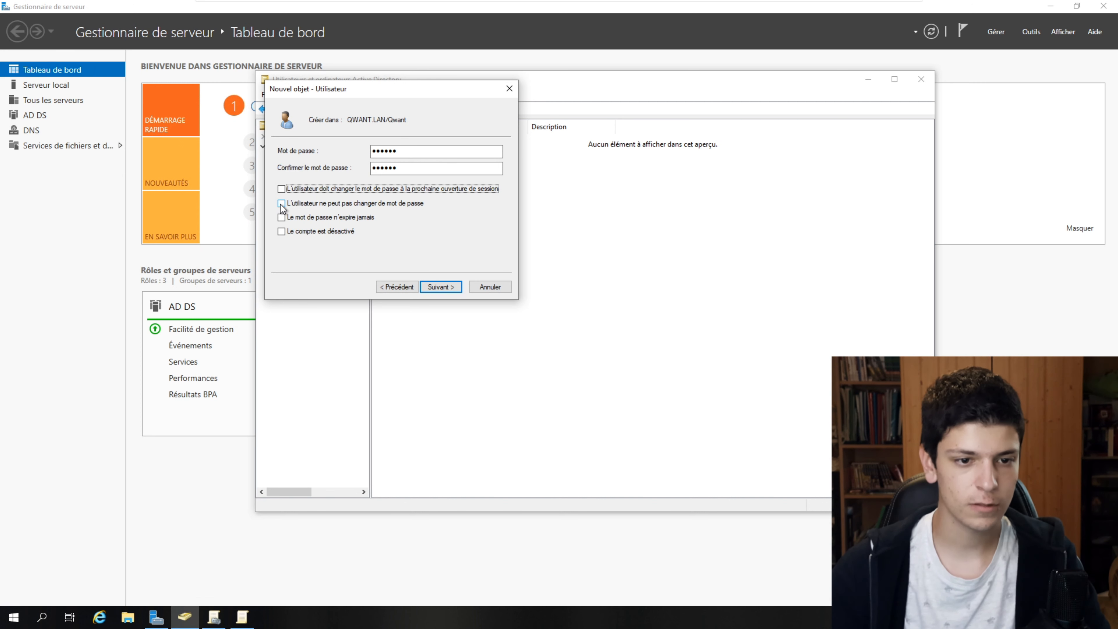
{"action": "left_click", "coordinate": [281, 203]}
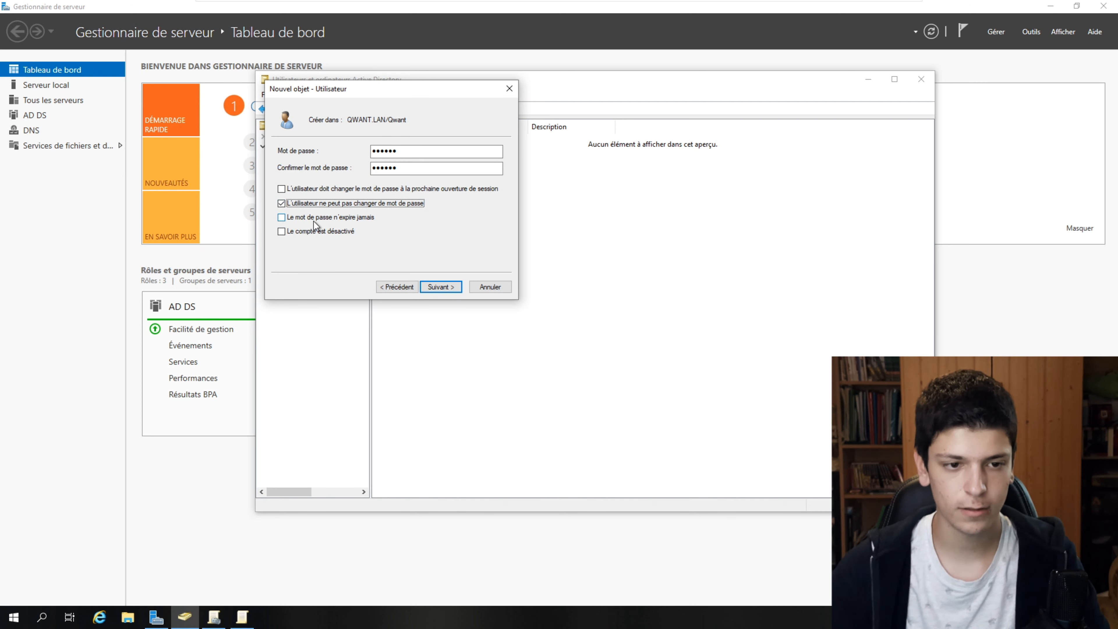
{"action": "left_click", "coordinate": [325, 220]}
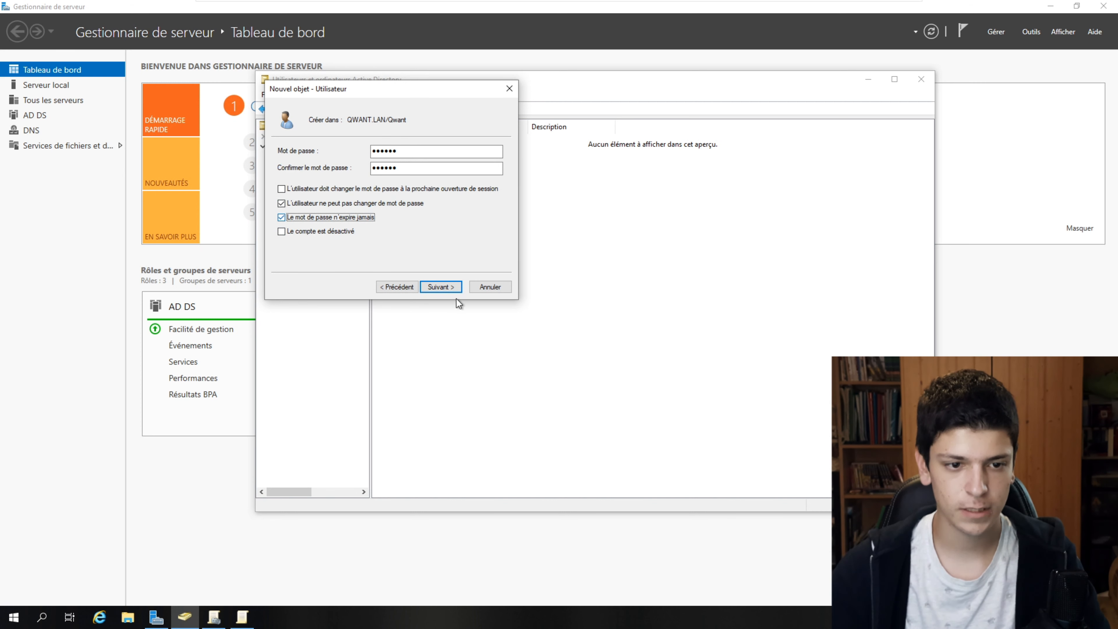
{"action": "left_click", "coordinate": [441, 288]}
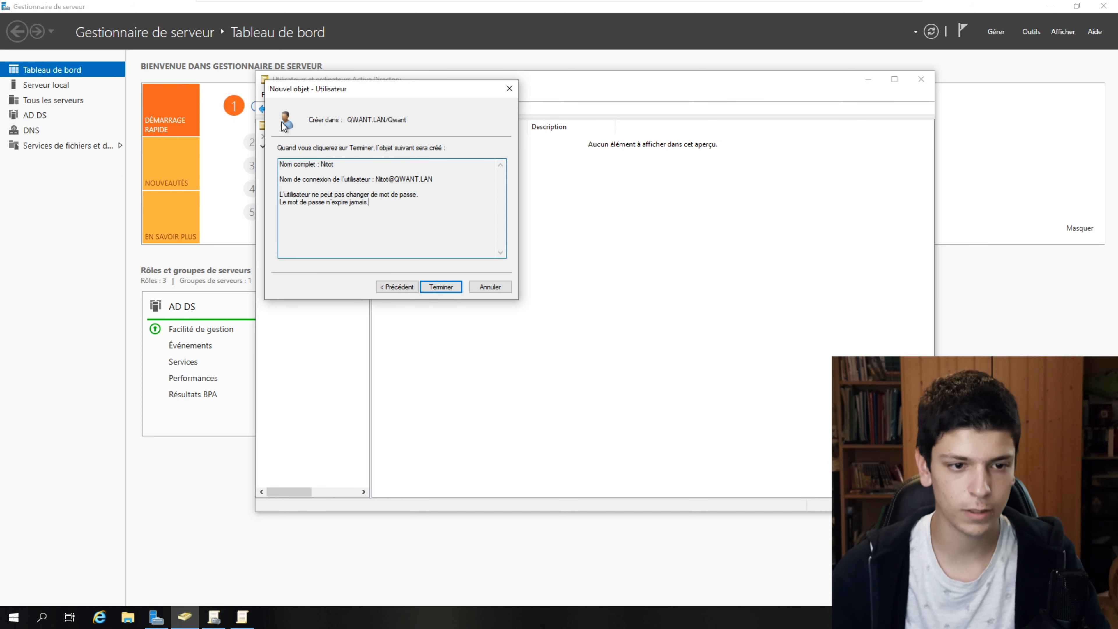
{"action": "left_click", "coordinate": [441, 287]}
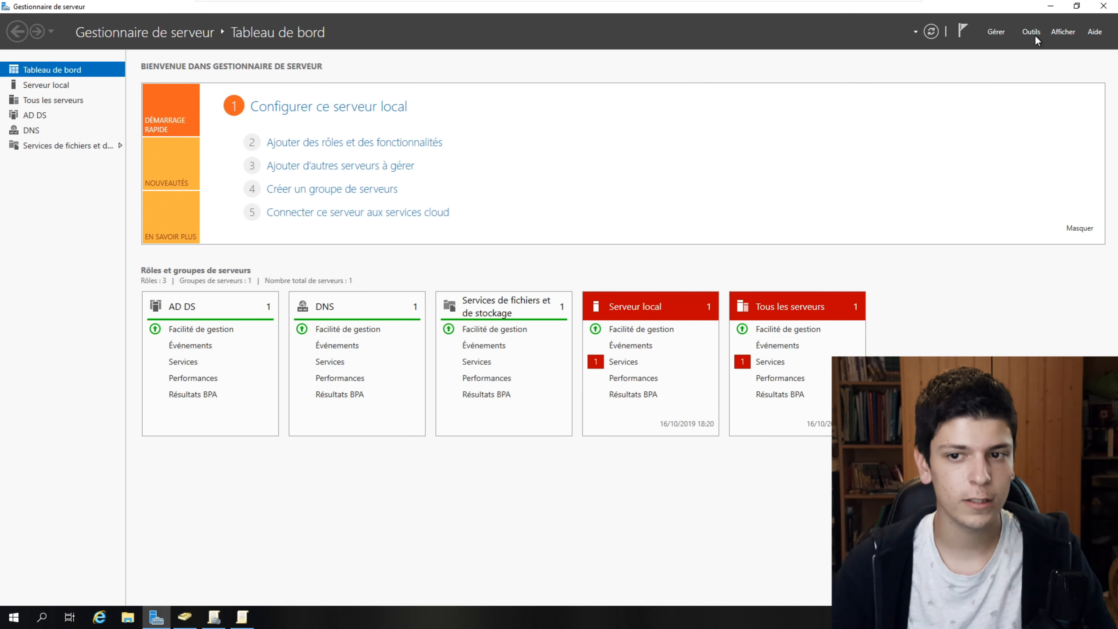
- Launch Group Policy Management from the Outils menu and maximize it
{"action": "left_click", "coordinate": [1033, 33]}
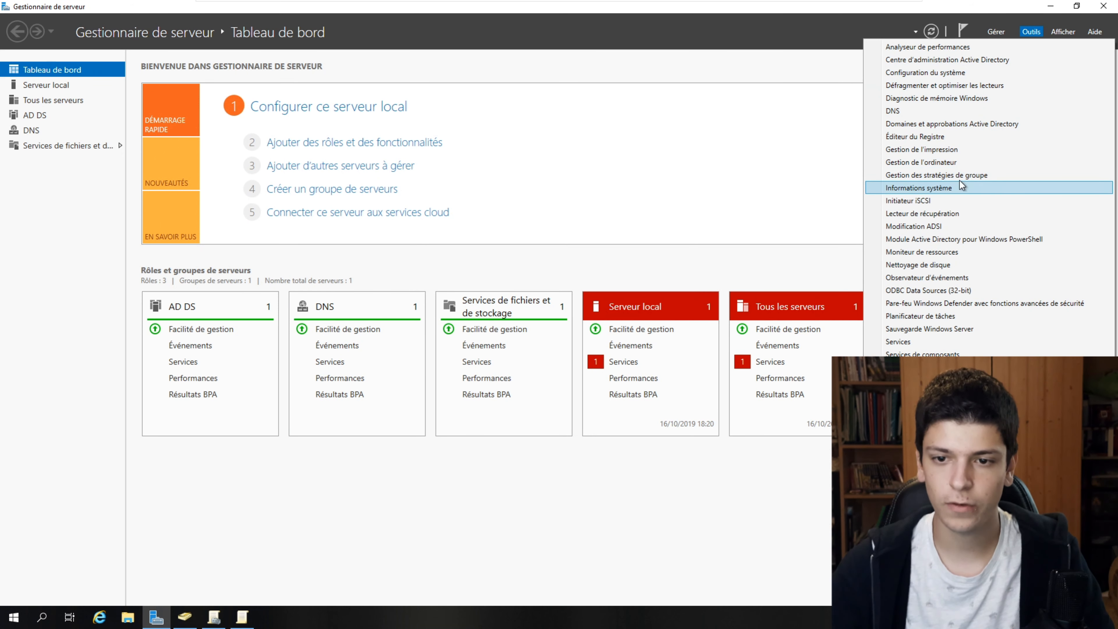
{"action": "left_click", "coordinate": [965, 176]}
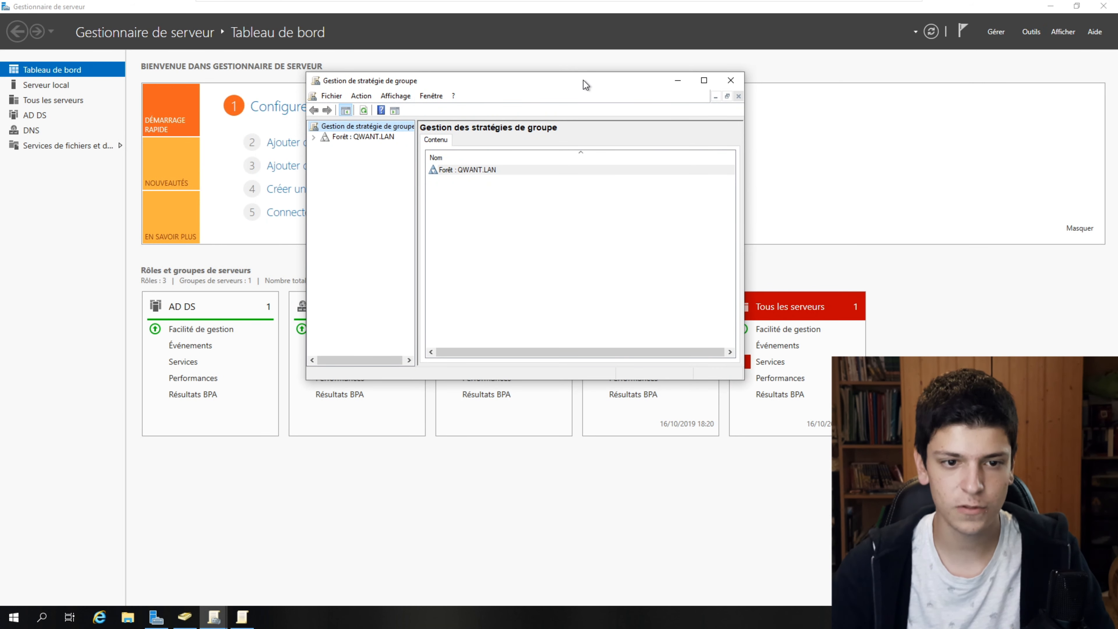
{"action": "double_click", "coordinate": [583, 79]}
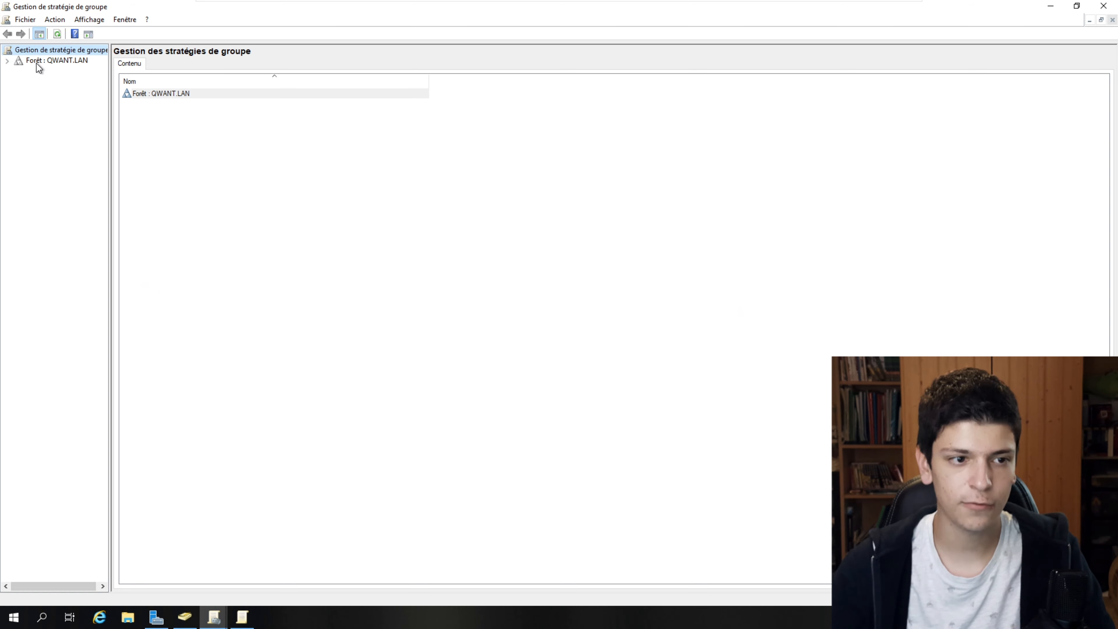
- Select QWANT.LAN's Default Domain Policy and view its Paramètres report
{"action": "left_click", "coordinate": [37, 65]}
{"action": "left_click", "coordinate": [7, 61]}
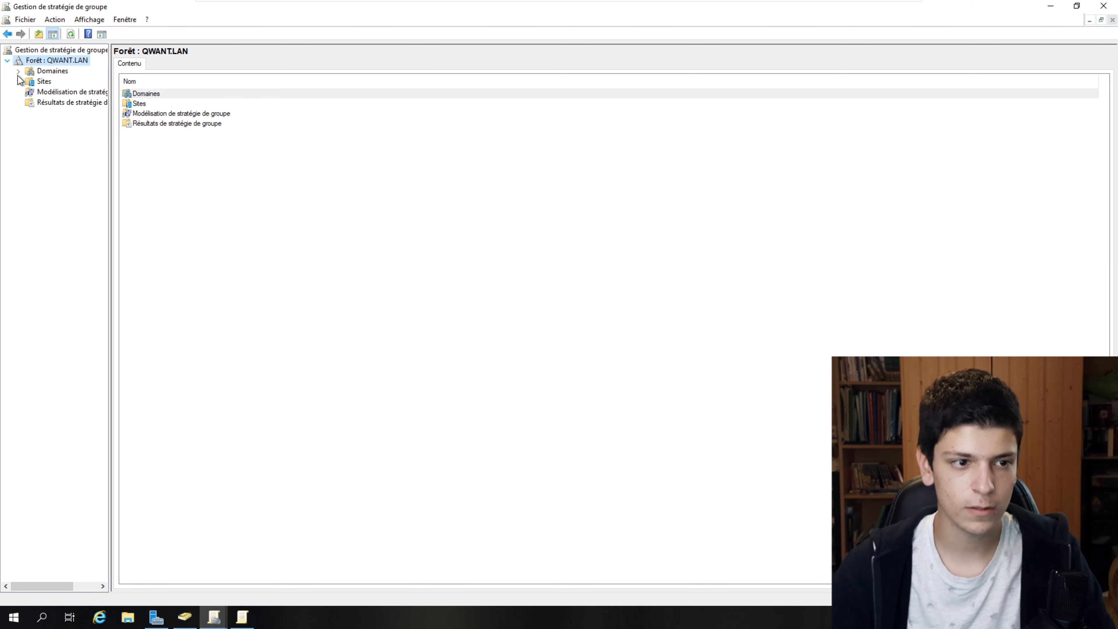
{"action": "left_click", "coordinate": [18, 71]}
{"action": "left_click", "coordinate": [31, 82]}
{"action": "left_click", "coordinate": [72, 94]}
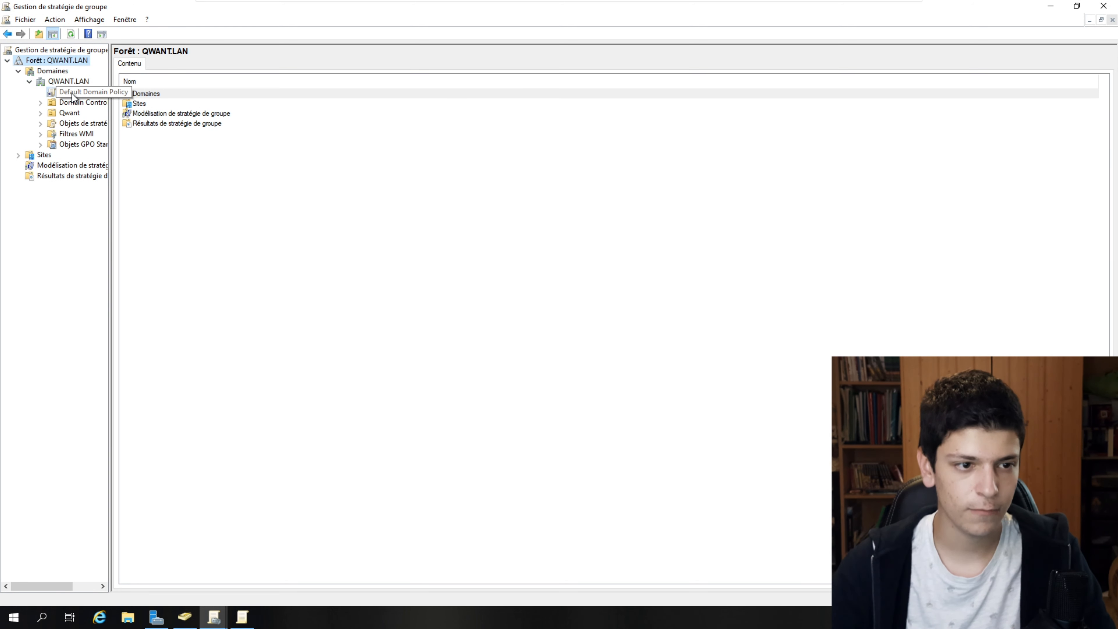
{"action": "left_click", "coordinate": [654, 333]}
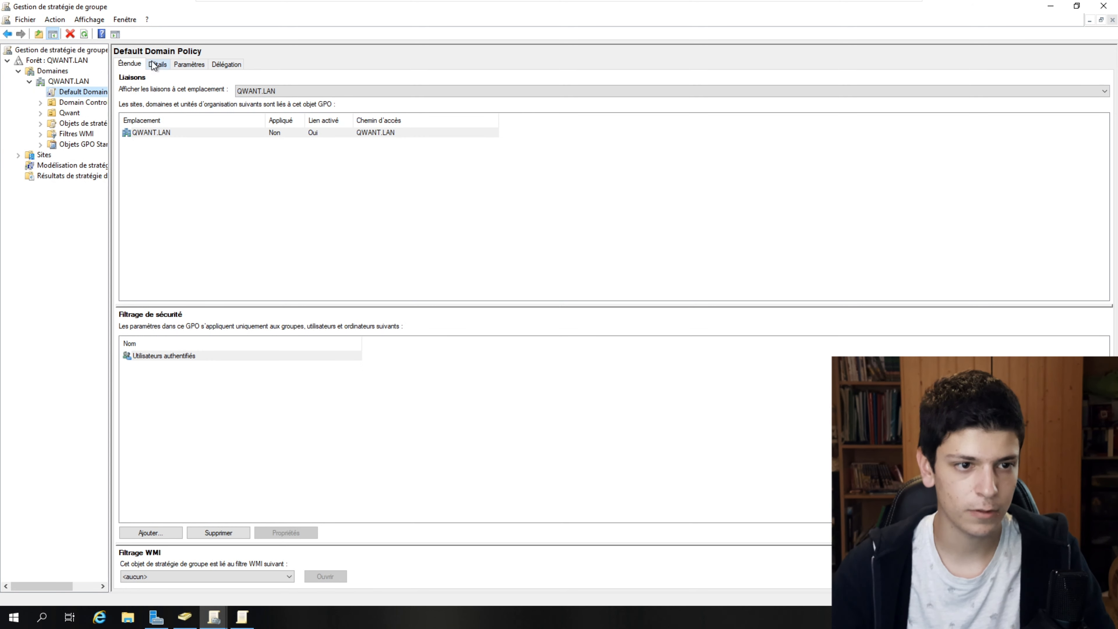
{"action": "left_click", "coordinate": [189, 64]}
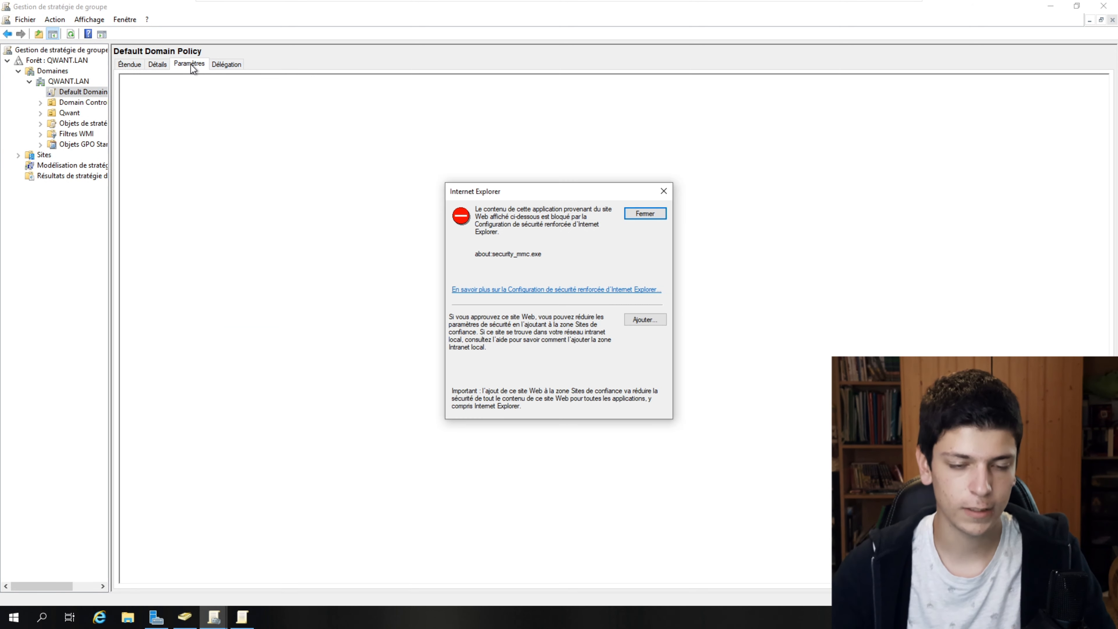
- Add about:security_mmc.exe to the Internet Explorer trusted sites
{"action": "left_click", "coordinate": [645, 320]}
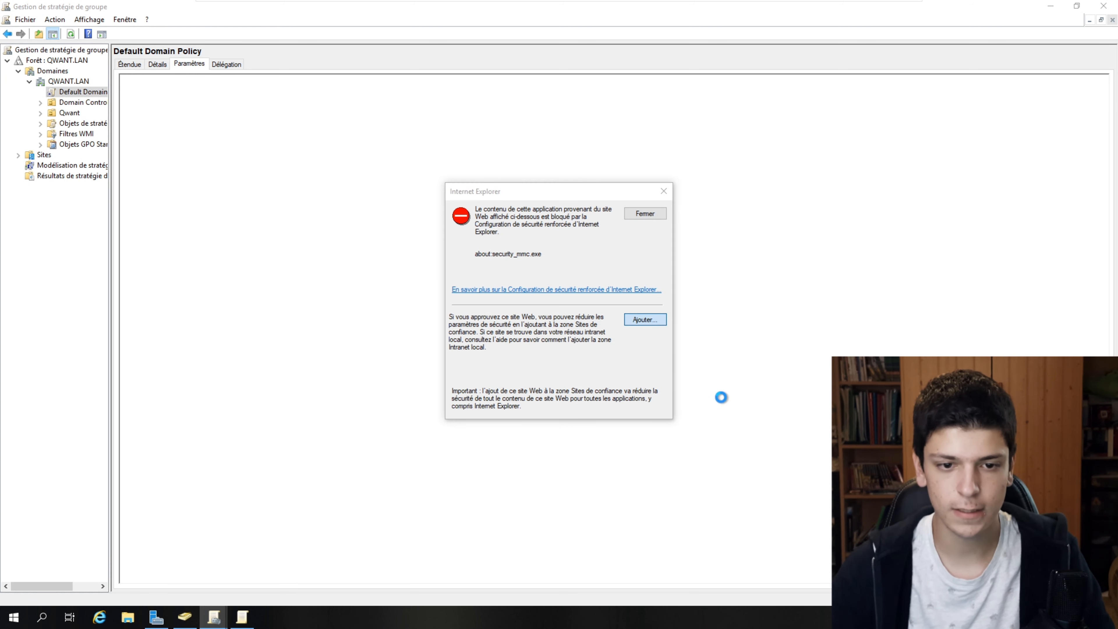
{"action": "left_click", "coordinate": [637, 280]}
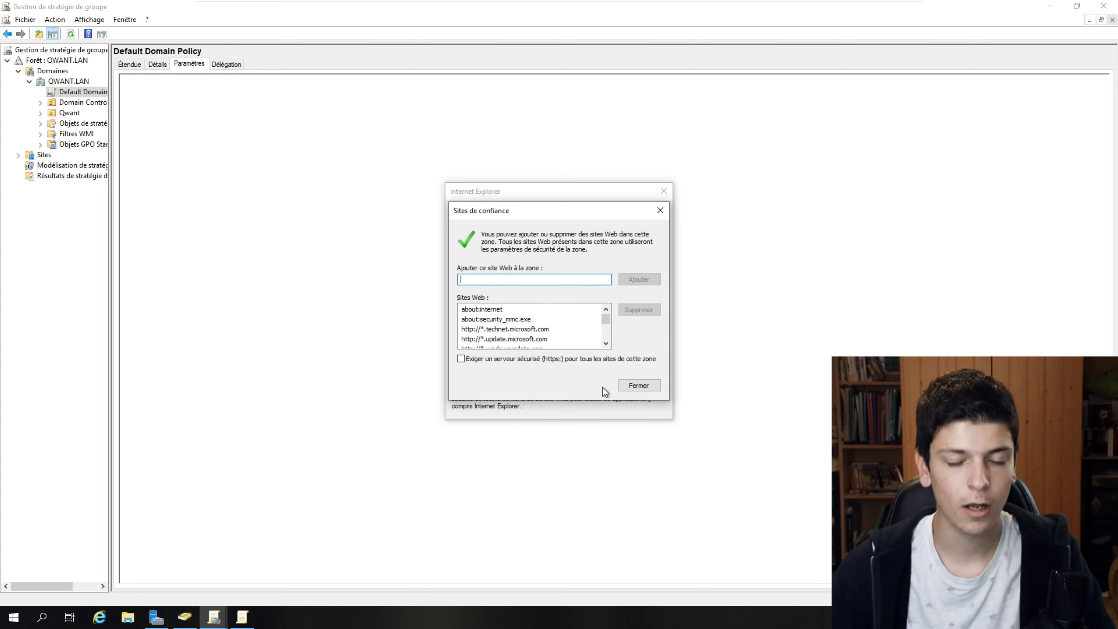
{"action": "left_click", "coordinate": [637, 387]}
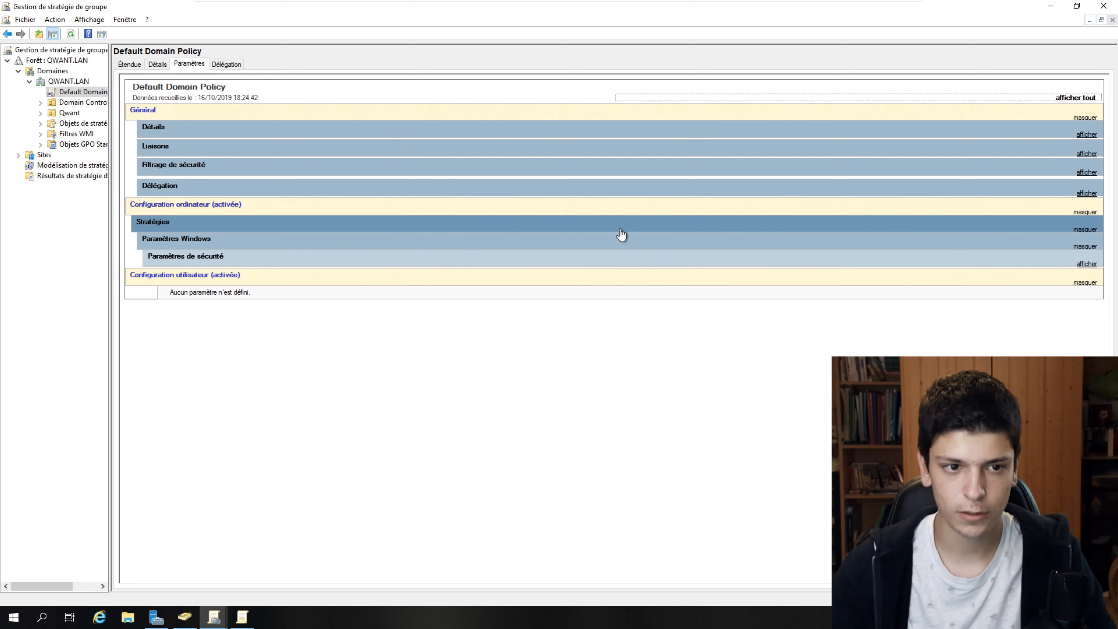
- Expand all sections of the Default Domain Policy report and scroll to the password policy
{"action": "left_click", "coordinate": [240, 135]}
{"action": "left_click", "coordinate": [347, 254]}
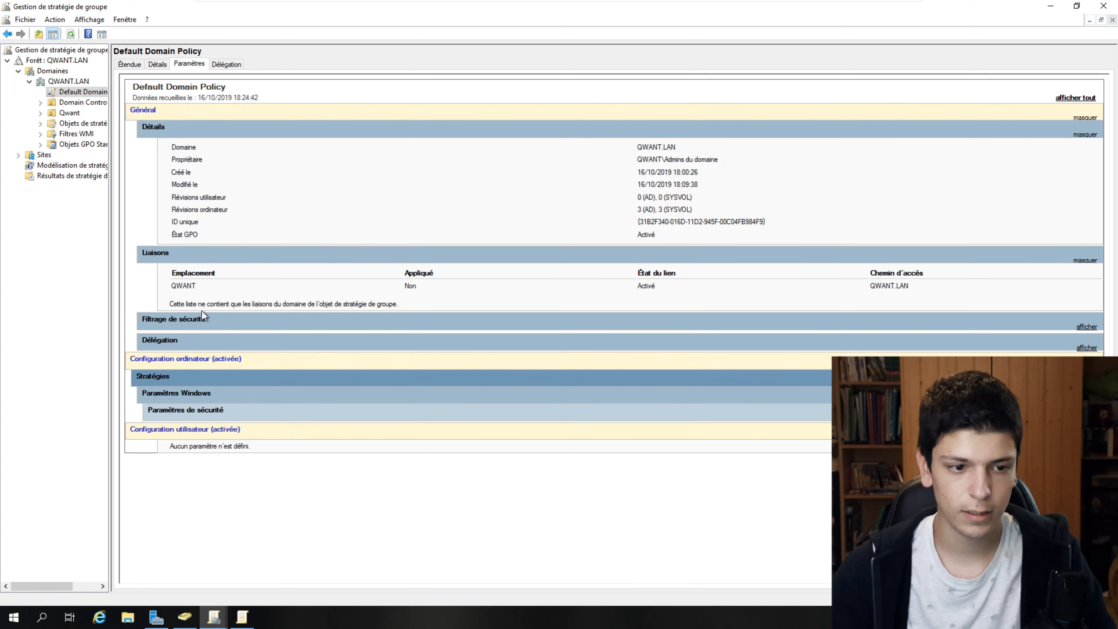
{"action": "left_click", "coordinate": [201, 316]}
{"action": "left_click", "coordinate": [194, 387]}
{"action": "left_click", "coordinate": [209, 510]}
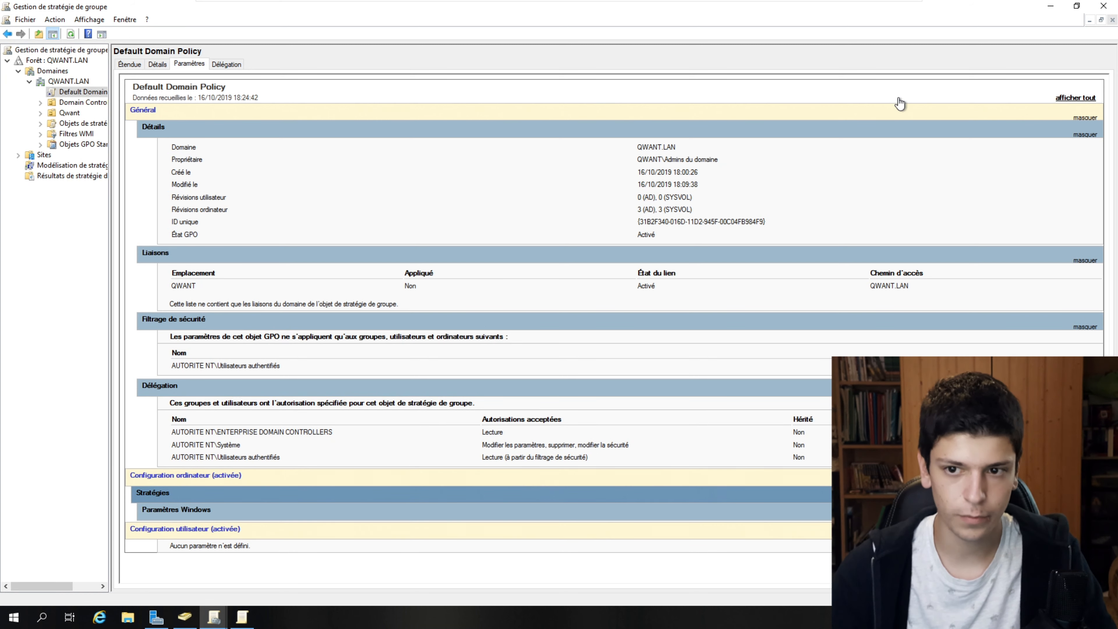
{"action": "left_click", "coordinate": [1082, 100]}
{"action": "scroll", "coordinate": [257, 294], "scroll_direction": "down", "scroll_amount": 9}
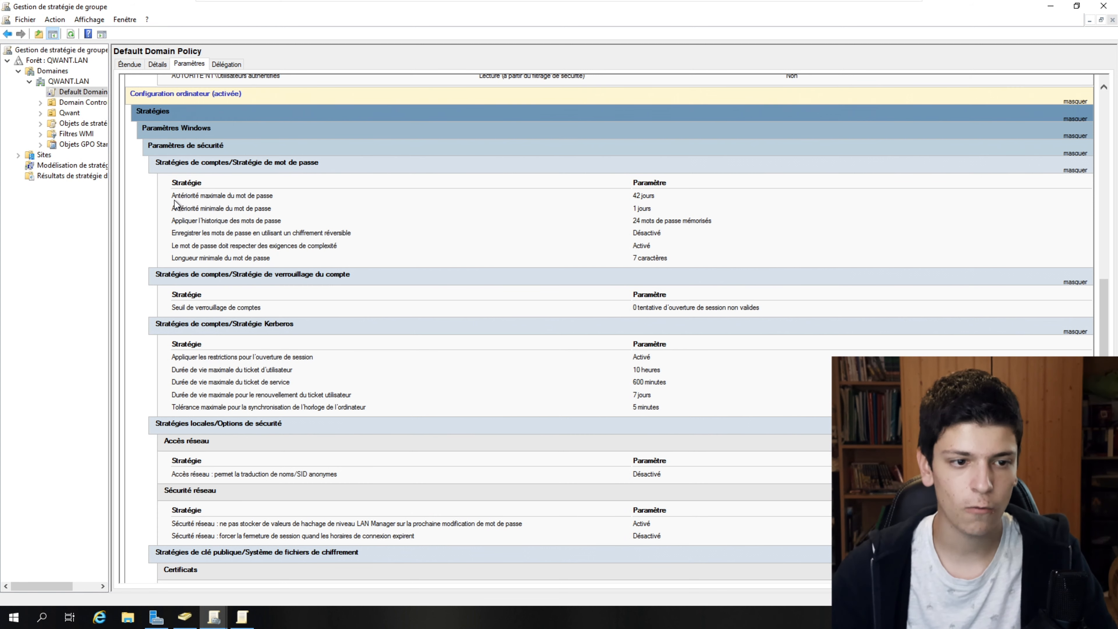
{"action": "left_click_drag", "start_coordinate": [171, 195], "coordinate": [711, 193]}
{"action": "left_click", "coordinate": [711, 192]}
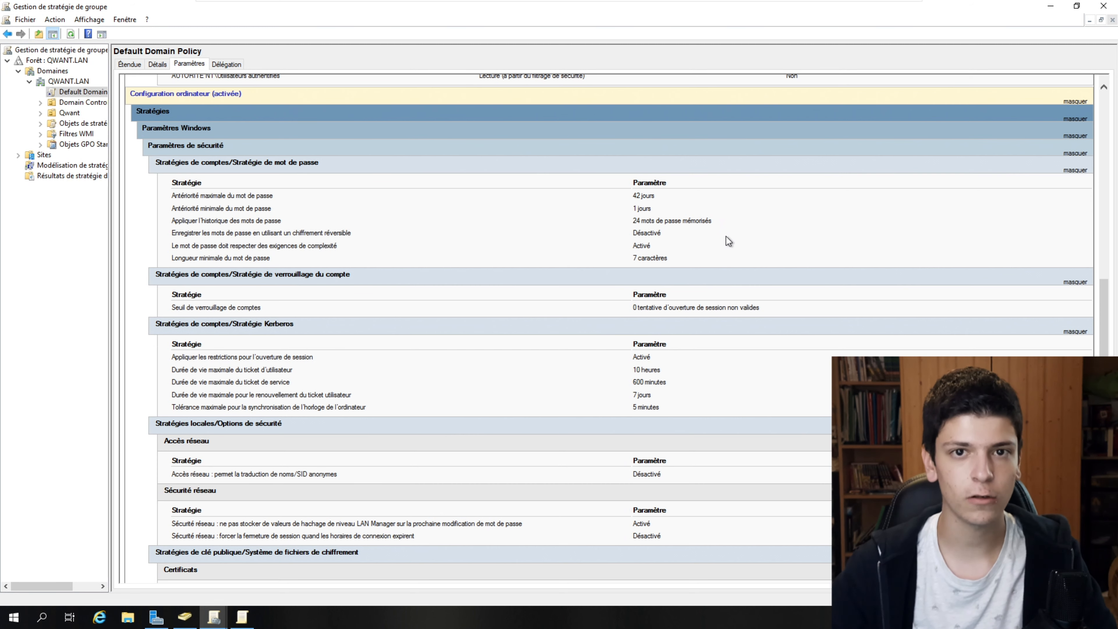
{"action": "left_click_drag", "start_coordinate": [634, 221], "coordinate": [748, 230]}
{"action": "left_click", "coordinate": [747, 233]}
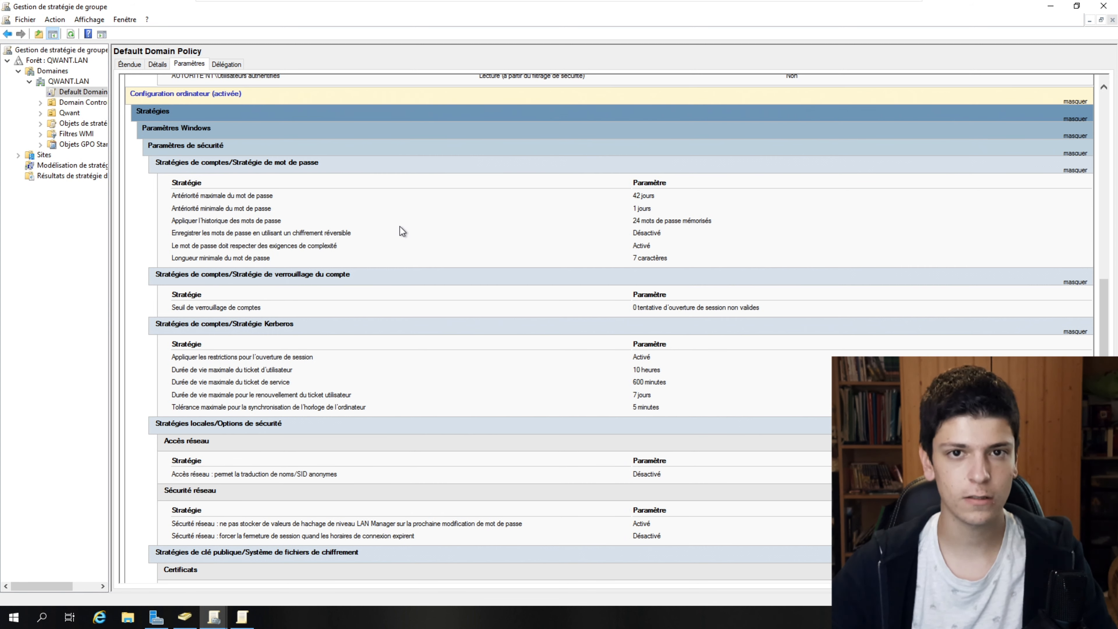
{"action": "left_click_drag", "start_coordinate": [171, 246], "coordinate": [349, 252]}
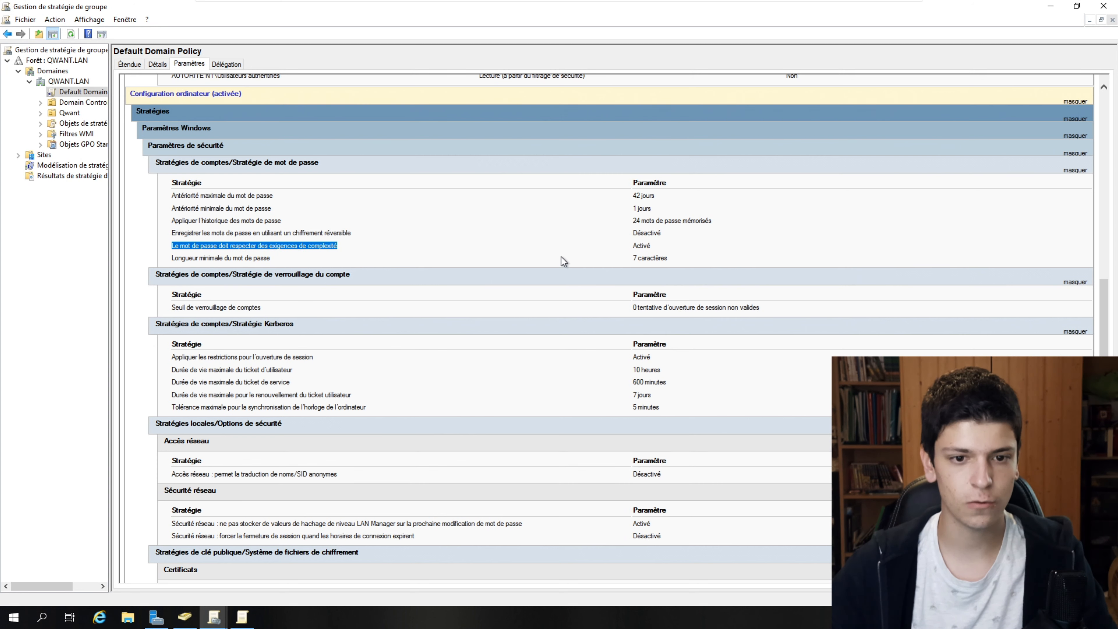
{"action": "left_click_drag", "start_coordinate": [633, 245], "coordinate": [656, 249]}
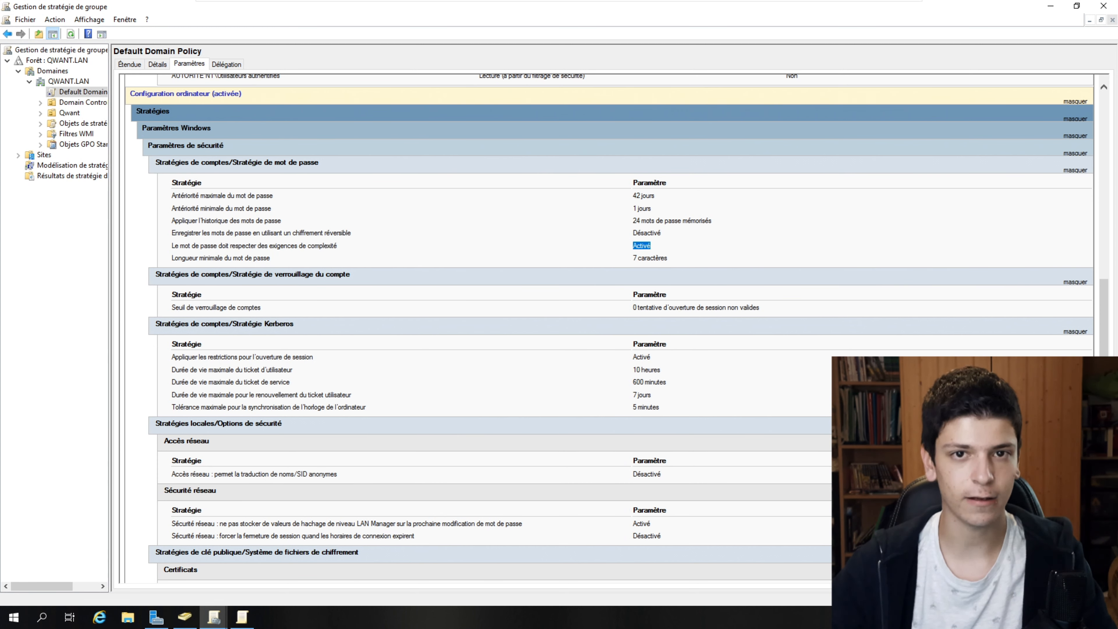
- Edit the Default Domain Policy and open Configuration ordinateur > Stratégies > Paramètres Windows
{"action": "right_click", "coordinate": [83, 99]}
{"action": "left_click", "coordinate": [103, 105]}
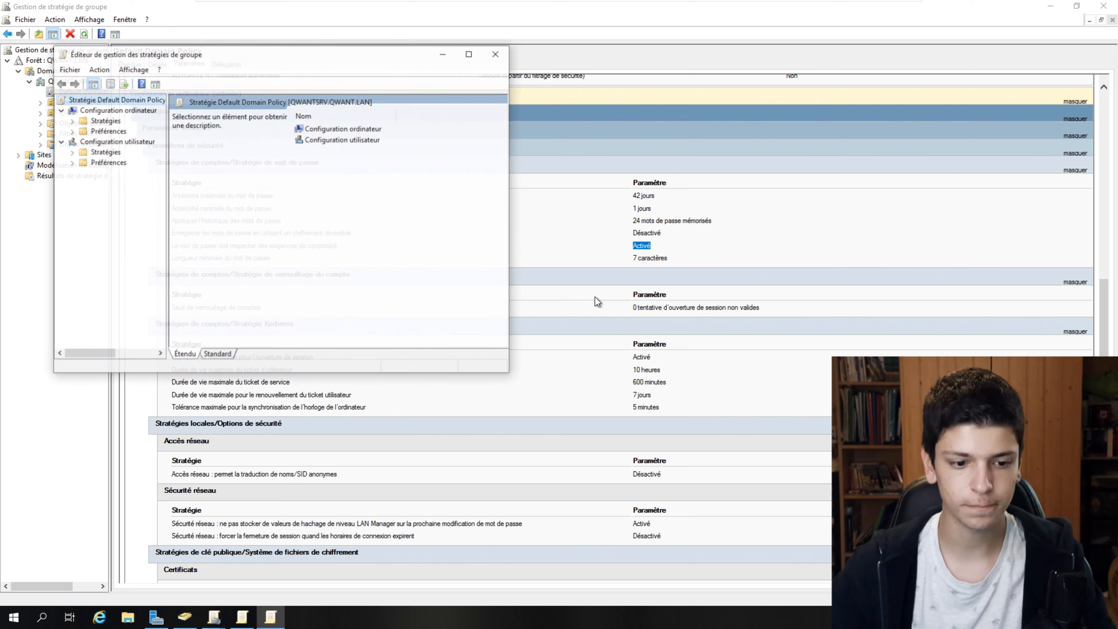
{"action": "left_click_drag", "start_coordinate": [475, 90], "coordinate": [484, 1]}
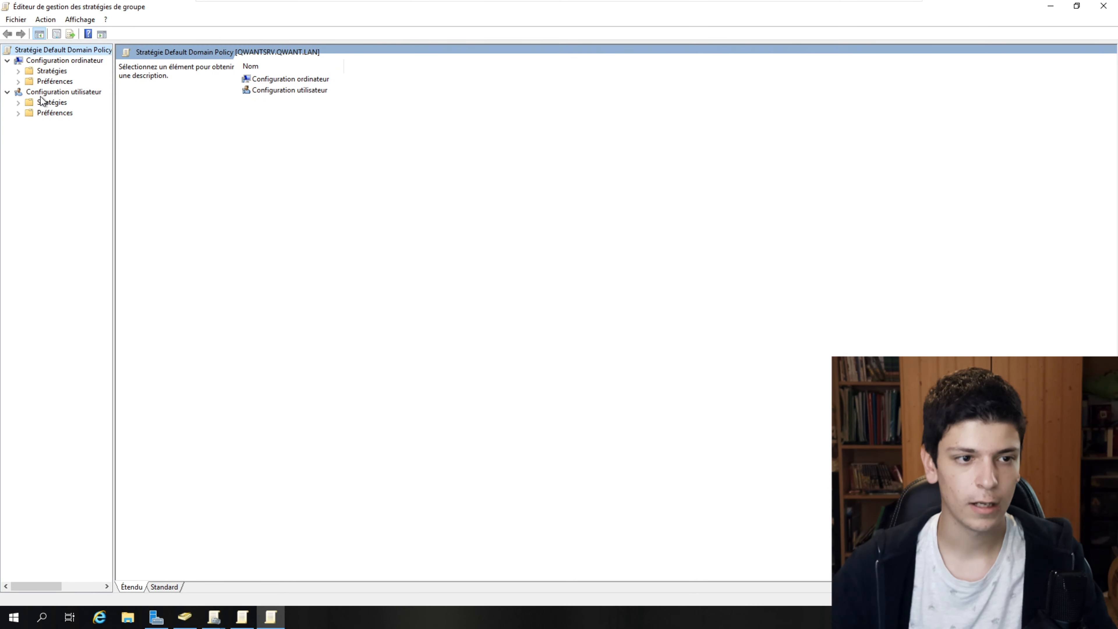
{"action": "left_click", "coordinate": [45, 61]}
{"action": "double_click", "coordinate": [276, 79]}
{"action": "left_click", "coordinate": [306, 89]}
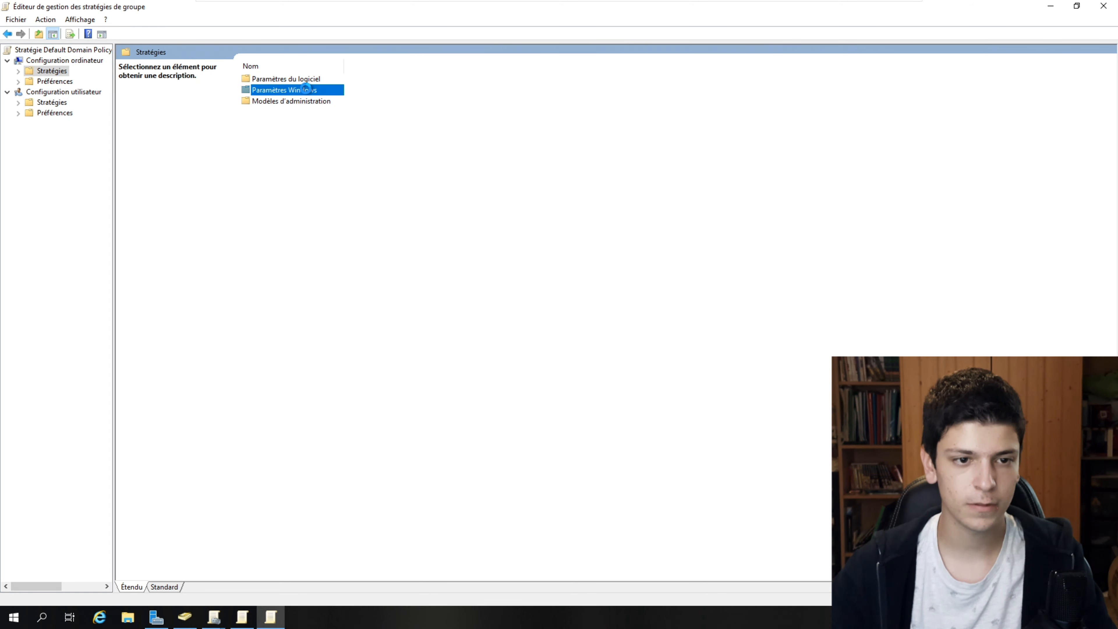
{"action": "double_click", "coordinate": [306, 89]}
- Open Stratégies de comptes > Stratégie de mot de passe and widen the Stratégie column
{"action": "left_click_drag", "start_coordinate": [188, 7], "coordinate": [779, 133]}
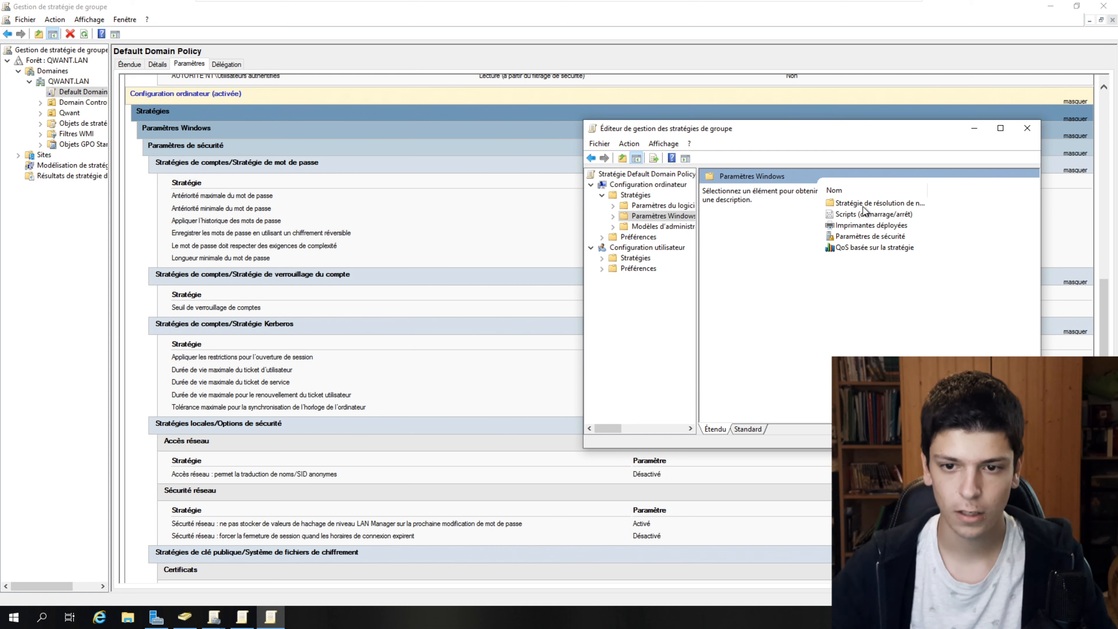
{"action": "double_click", "coordinate": [850, 241]}
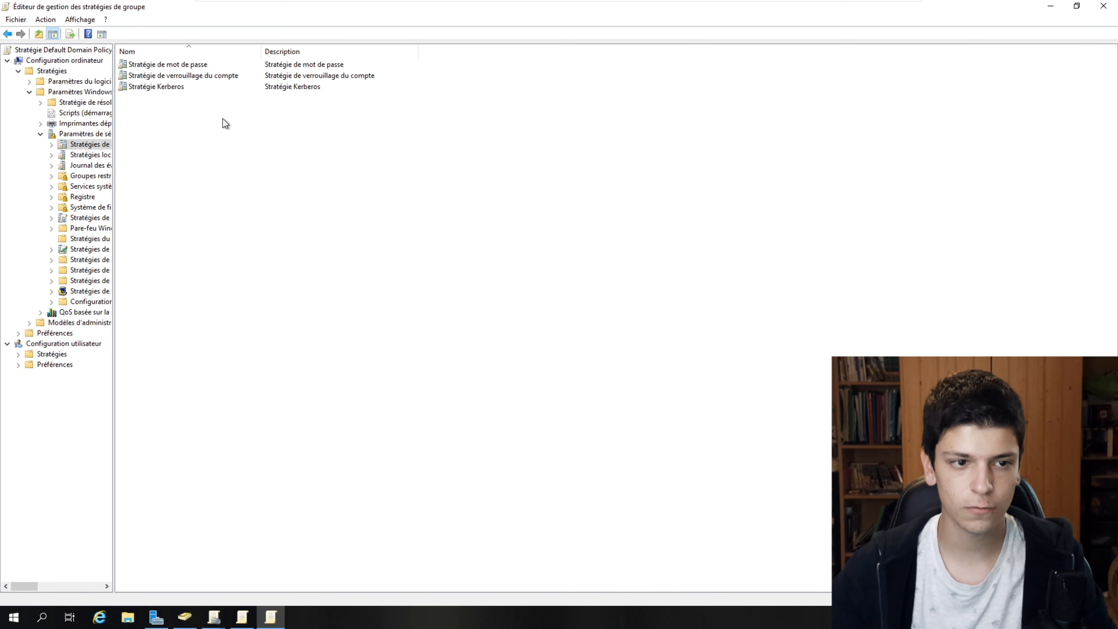
{"action": "double_click", "coordinate": [186, 65]}
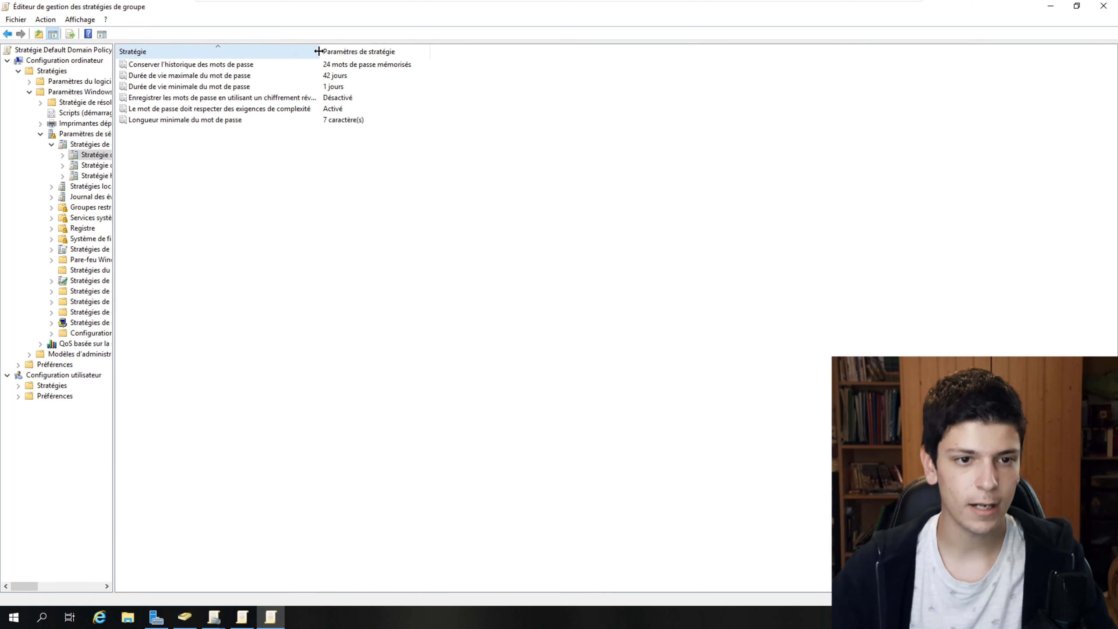
{"action": "left_click_drag", "start_coordinate": [321, 51], "coordinate": [351, 52]}
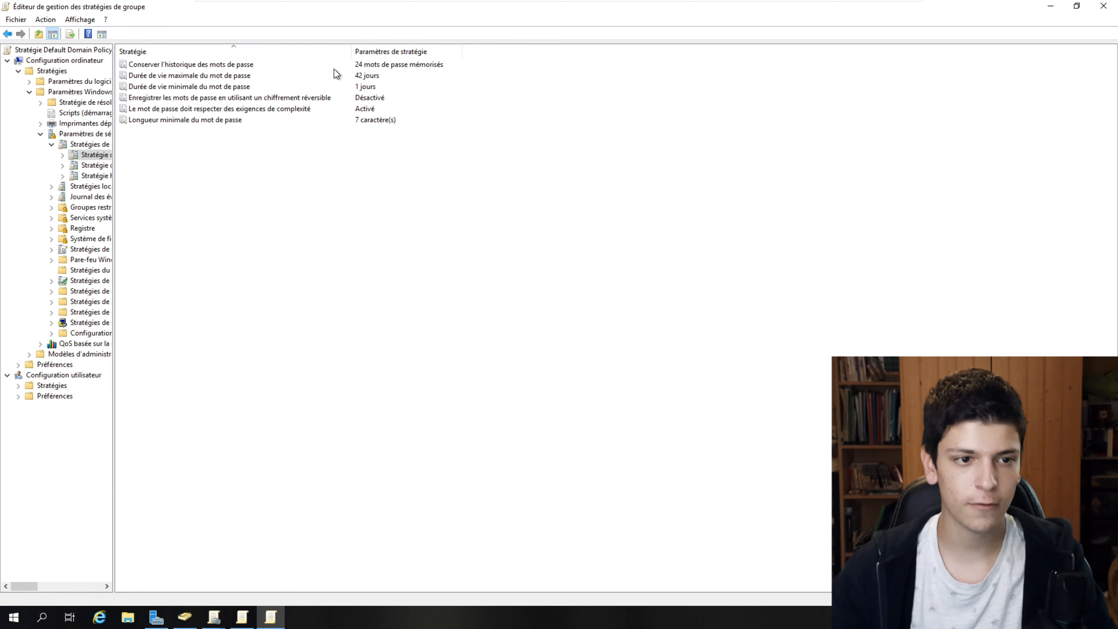
- Disable password complexity and set the minimum password length to 4 characters
{"action": "double_click", "coordinate": [254, 110]}
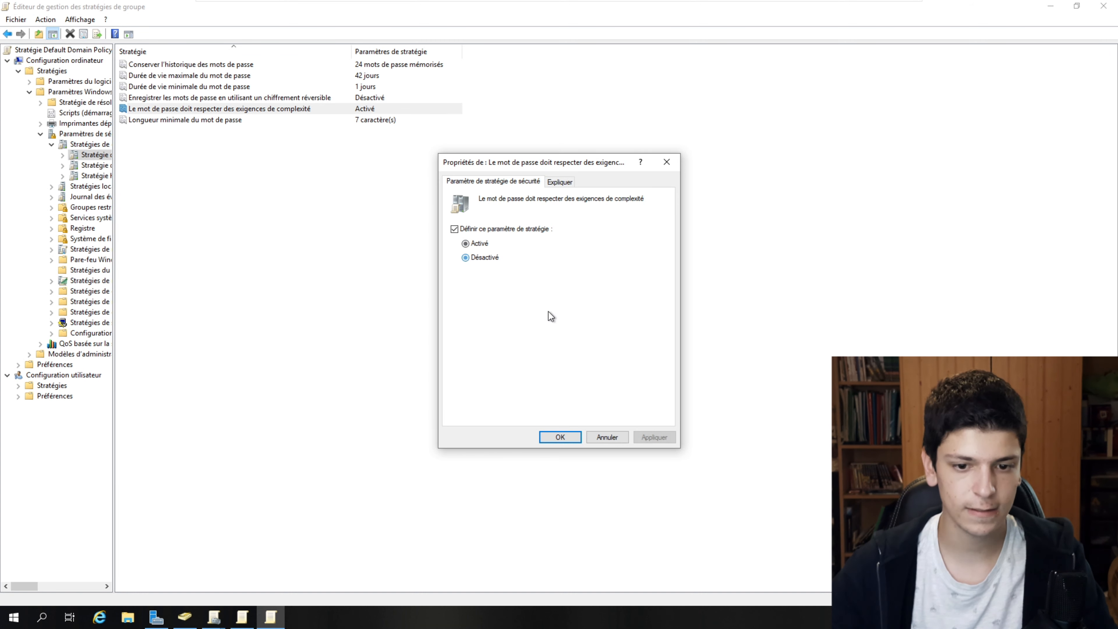
{"action": "left_click", "coordinate": [653, 435]}
{"action": "left_click", "coordinate": [560, 437]}
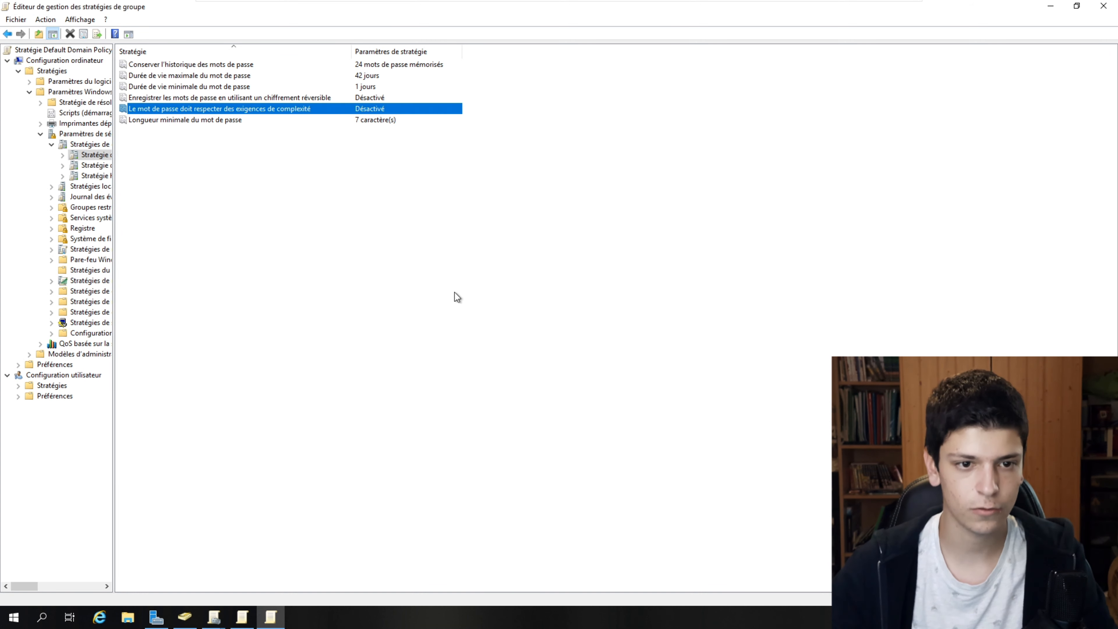
{"action": "double_click", "coordinate": [368, 121]}
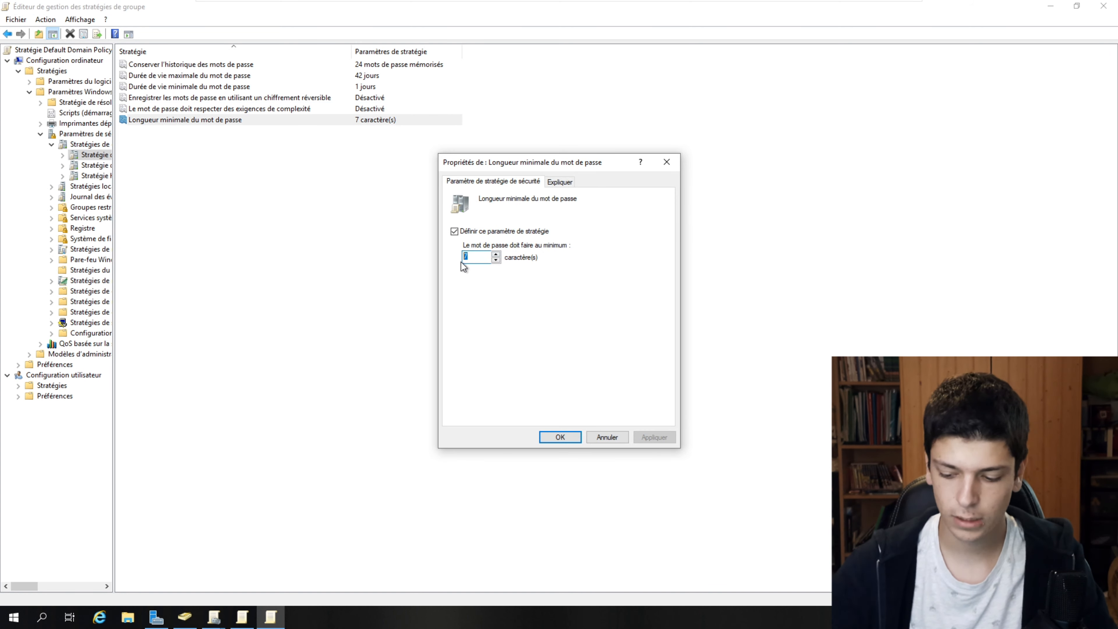
{"action": "type", "text": "4"}
{"action": "left_click", "coordinate": [567, 437]}
- Set the maximum password age to 0 so passwords never expire
{"action": "double_click", "coordinate": [376, 74]}
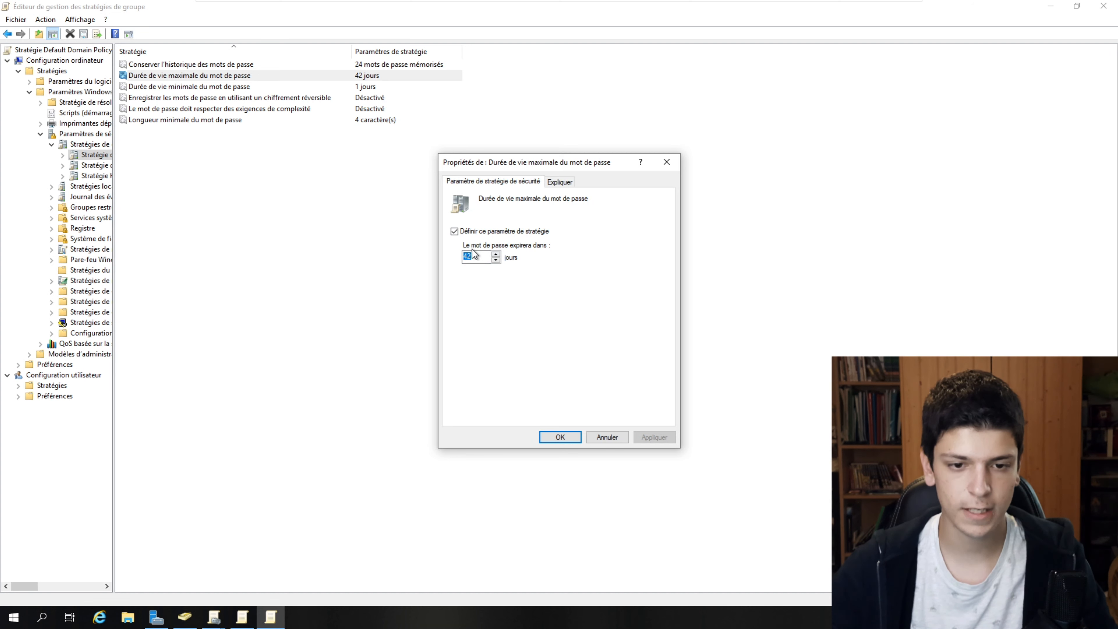
{"action": "type", "text": "0"}
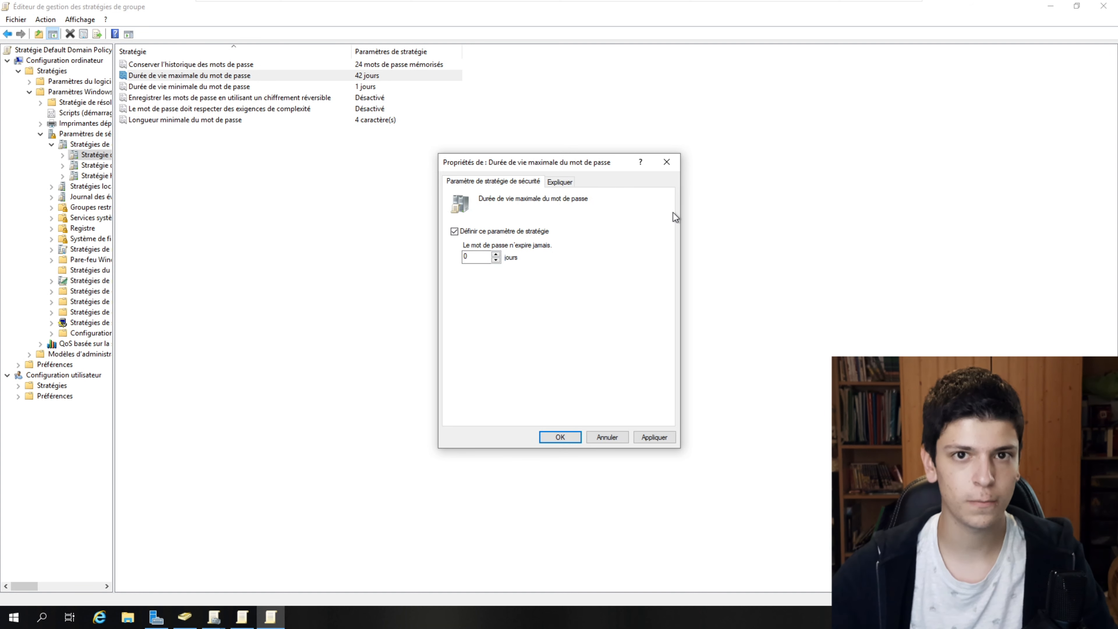
{"action": "left_click", "coordinate": [560, 436]}
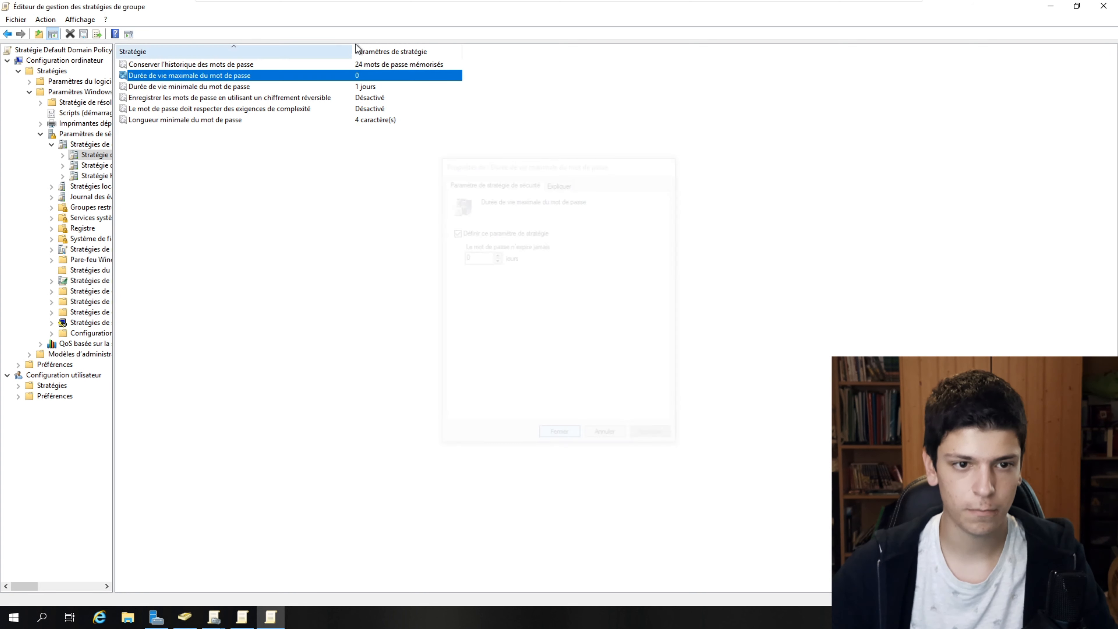
{"action": "left_click", "coordinate": [360, 108]}
{"action": "left_click", "coordinate": [360, 120]}
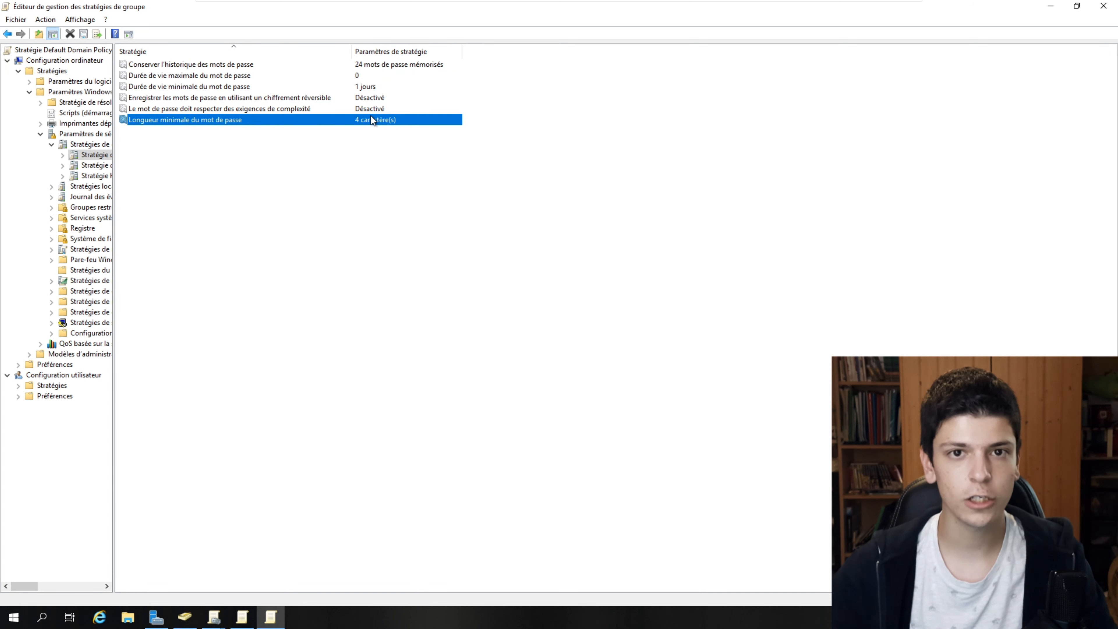
{"action": "left_click_drag", "start_coordinate": [335, 10], "coordinate": [425, 95]}
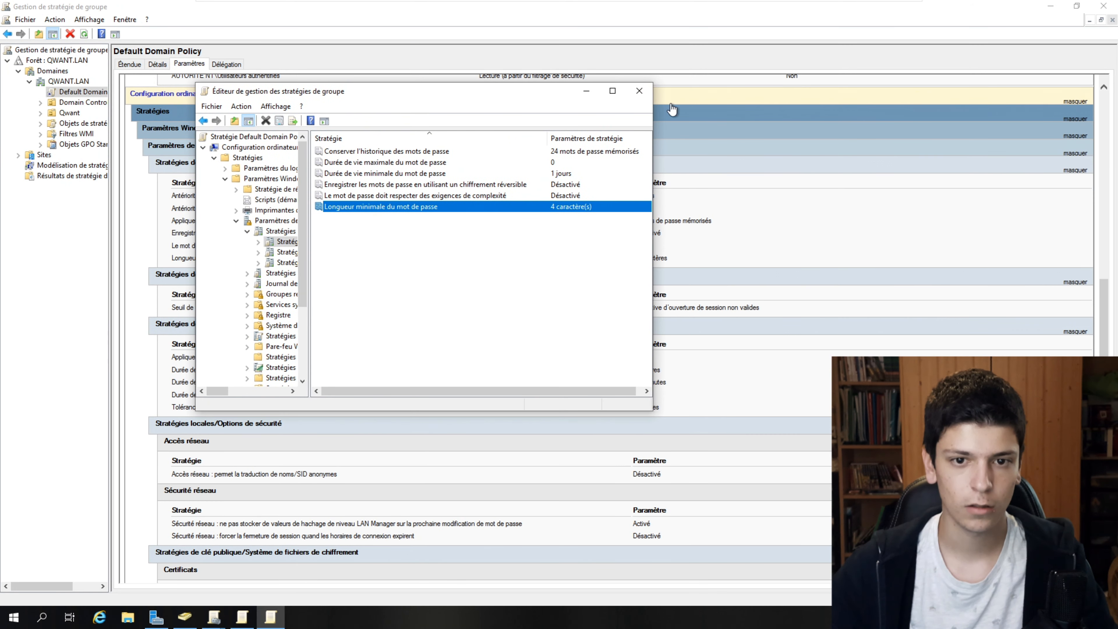
- Close the policy windows, dismiss the password error, and complete the pending user in the wizard
{"action": "left_click", "coordinate": [639, 91]}
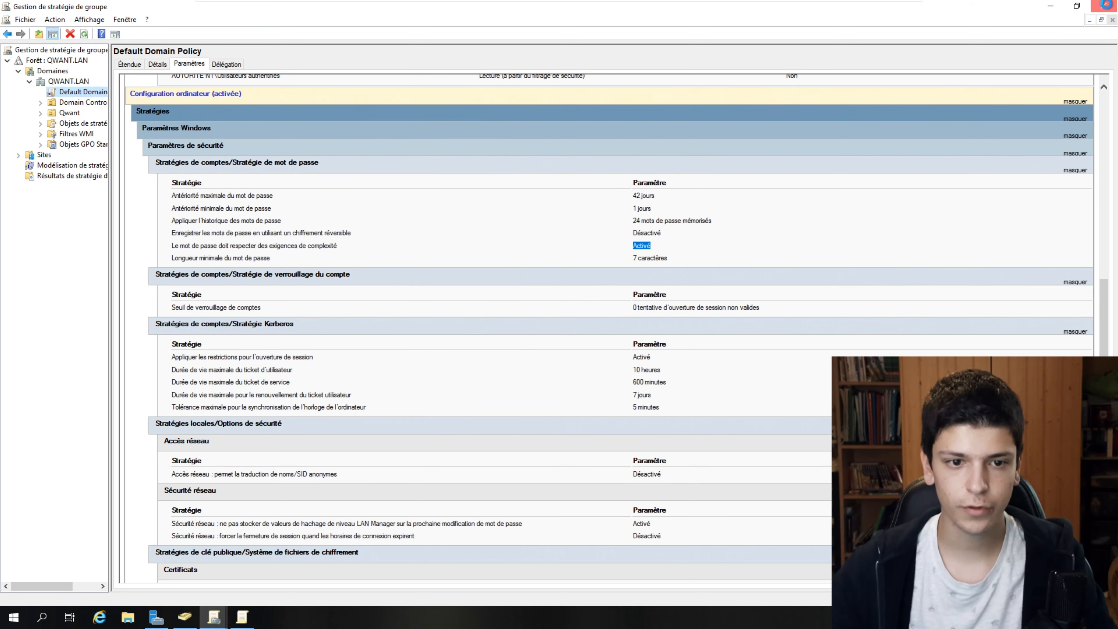
{"action": "left_click", "coordinate": [1103, 5]}
{"action": "left_click", "coordinate": [185, 617]}
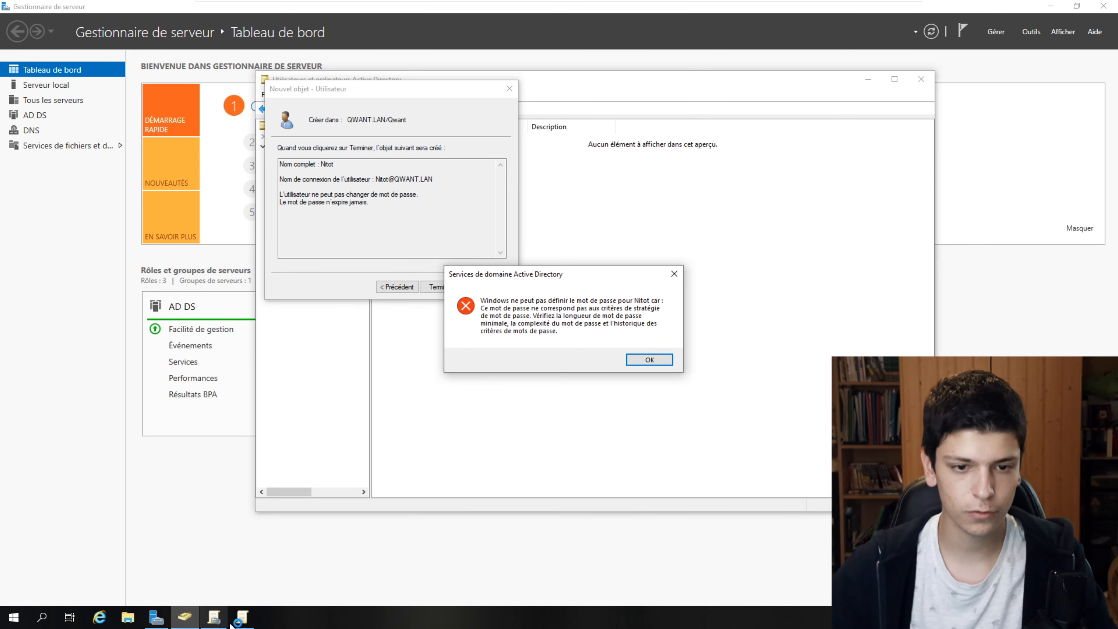
{"action": "left_click", "coordinate": [649, 359]}
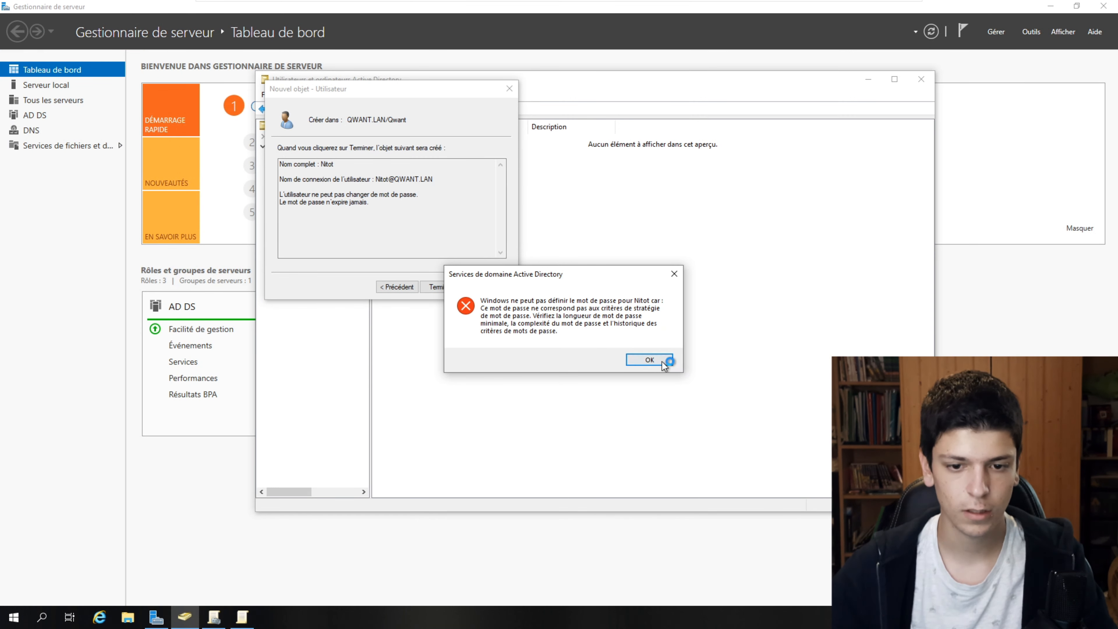
{"action": "left_click", "coordinate": [416, 286]}
{"action": "left_click", "coordinate": [440, 286]}
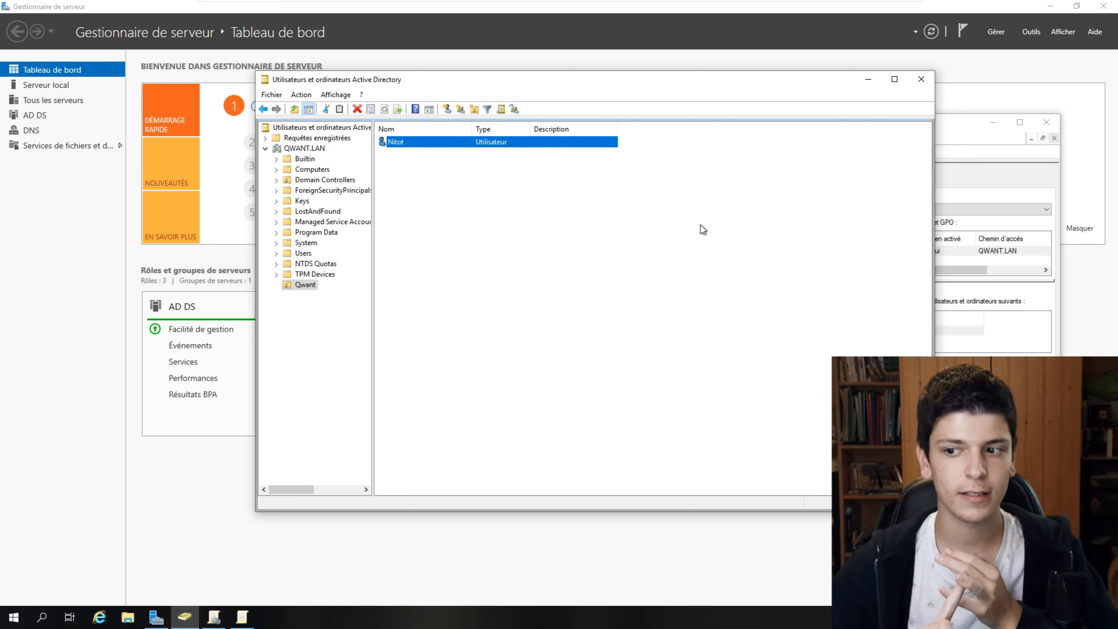
- Create the user Comptable with its password
{"action": "right_click", "coordinate": [535, 492]}
{"action": "mouse_move", "coordinate": [554, 355]}
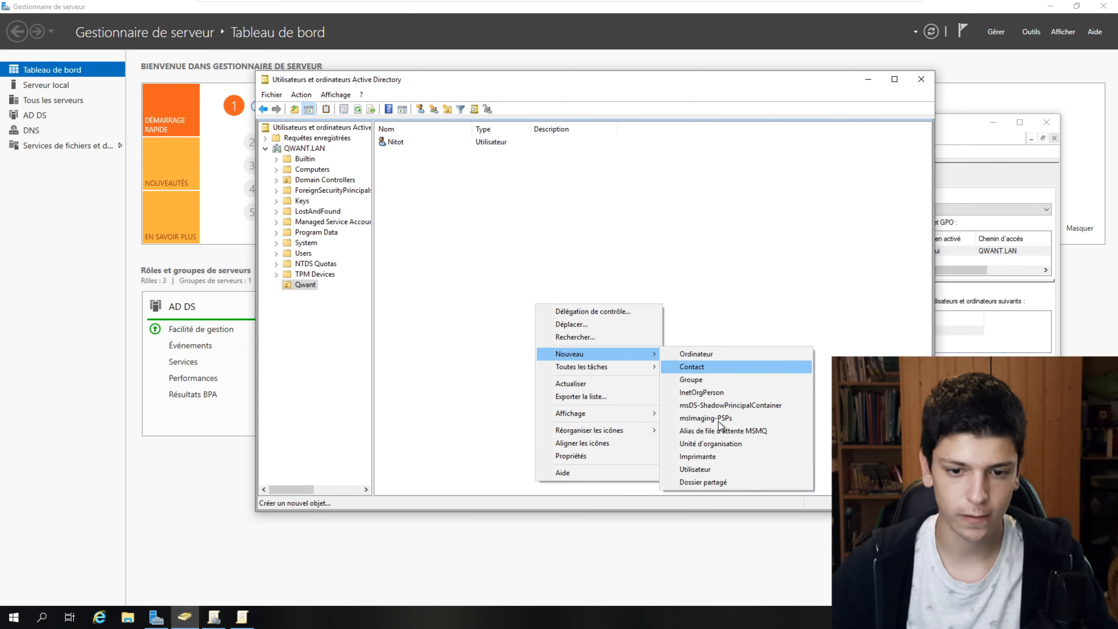
{"action": "left_click", "coordinate": [700, 471]}
{"action": "type", "text": "Comptable"}
{"action": "key", "text": "ctrl+a"}
{"action": "key", "text": "ctrl+c"}
{"action": "left_click", "coordinate": [470, 185]}
{"action": "key", "text": "ctrl+v"}
{"action": "key", "text": "Return"}
{"action": "type", "text": "********"}
{"action": "key", "text": "Tab"}
{"action": "type", "text": "********"}
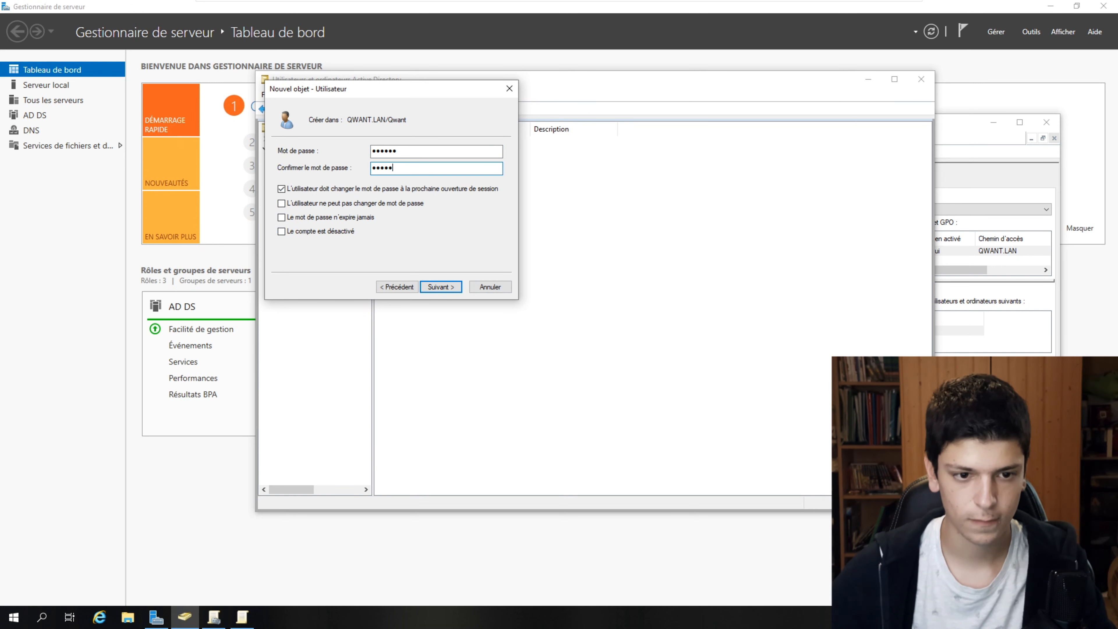
{"action": "key", "text": "Return"}
{"action": "key", "text": "Return"}
- Create the user Informaticien with an unchangeable, never-expiring password
{"action": "right_click", "coordinate": [565, 300]}
{"action": "mouse_move", "coordinate": [660, 353]}
{"action": "left_click", "coordinate": [809, 465]}
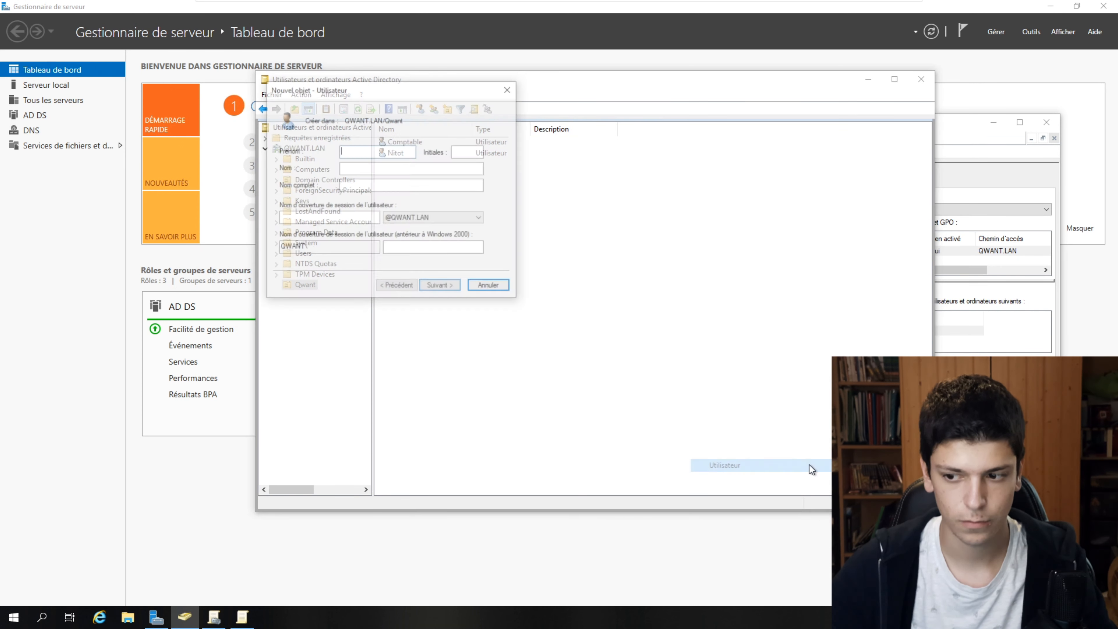
{"action": "left_click", "coordinate": [352, 218]}
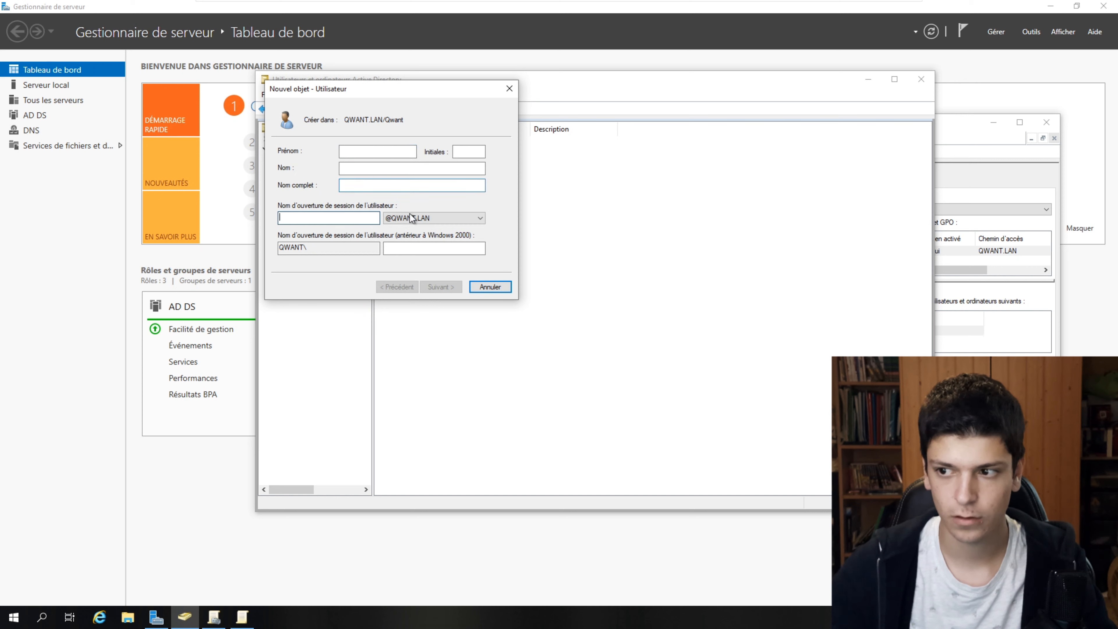
{"action": "left_click", "coordinate": [397, 184]}
{"action": "type", "text": "Informaticien"}
{"action": "key", "text": "Tab"}
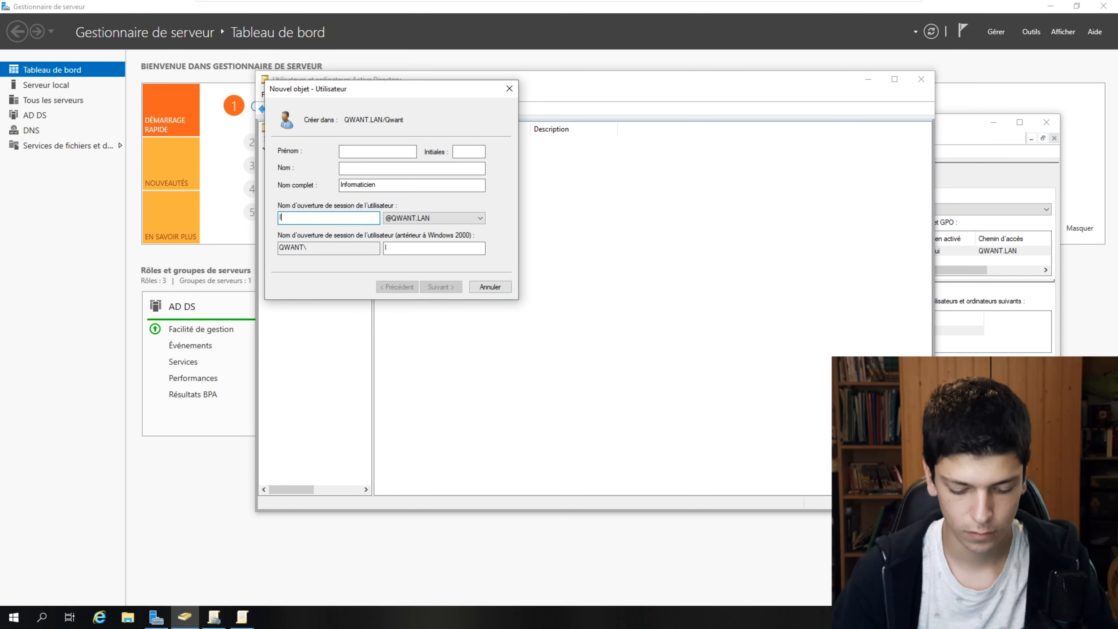
{"action": "type", "text": "Informaticien"}
{"action": "left_click", "coordinate": [450, 289]}
{"action": "type", "text": "••••••"}
{"action": "key", "text": "Tab"}
{"action": "type", "text": "••••••"}
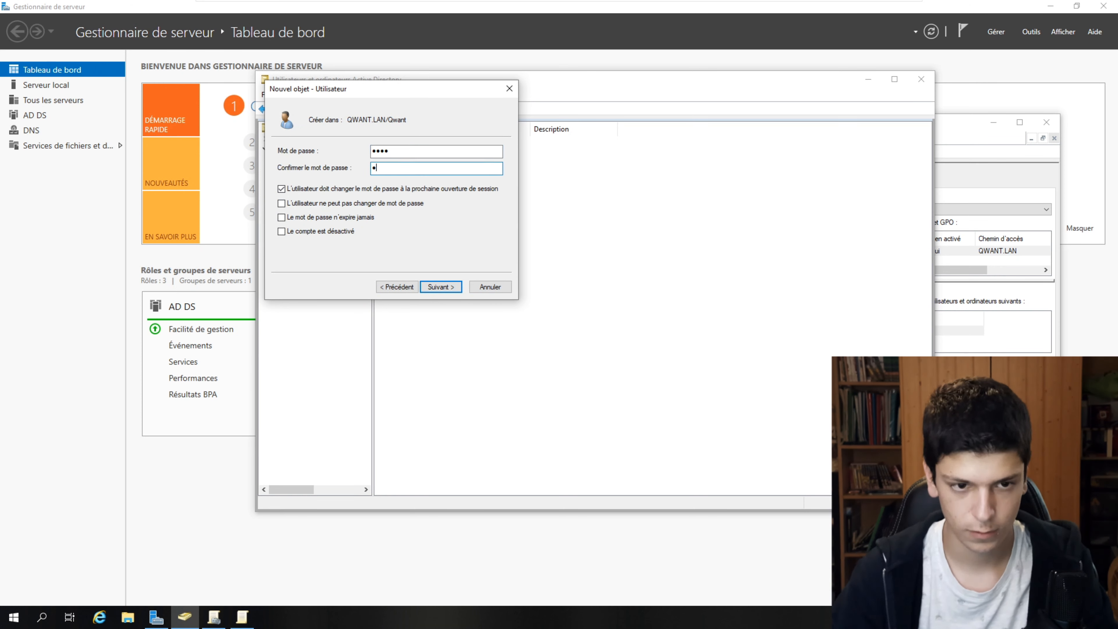
{"action": "left_click", "coordinate": [340, 188]}
{"action": "left_click", "coordinate": [315, 204]}
{"action": "left_click", "coordinate": [308, 217]}
{"action": "left_click", "coordinate": [444, 287]}
{"action": "key", "text": "Return"}
- Create the user Developpeur with its password
{"action": "right_click", "coordinate": [434, 233]}
{"action": "left_click", "coordinate": [649, 390]}
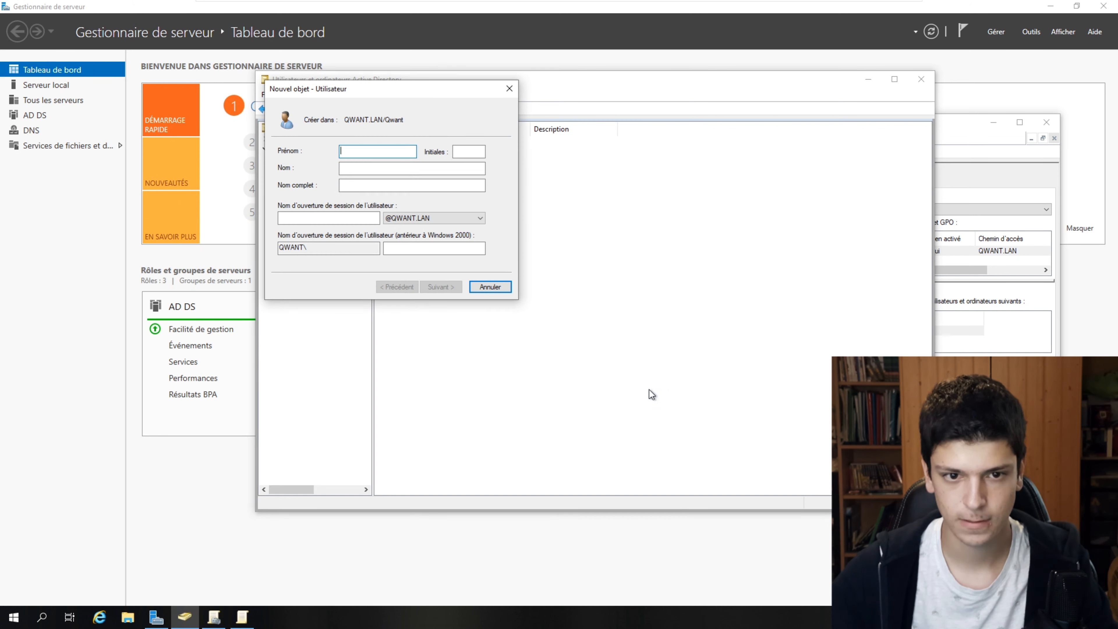
{"action": "left_click", "coordinate": [397, 184]}
{"action": "type", "text": "Developpeur"}
{"action": "key", "text": "Tab"}
{"action": "type", "text": "Developpeur"}
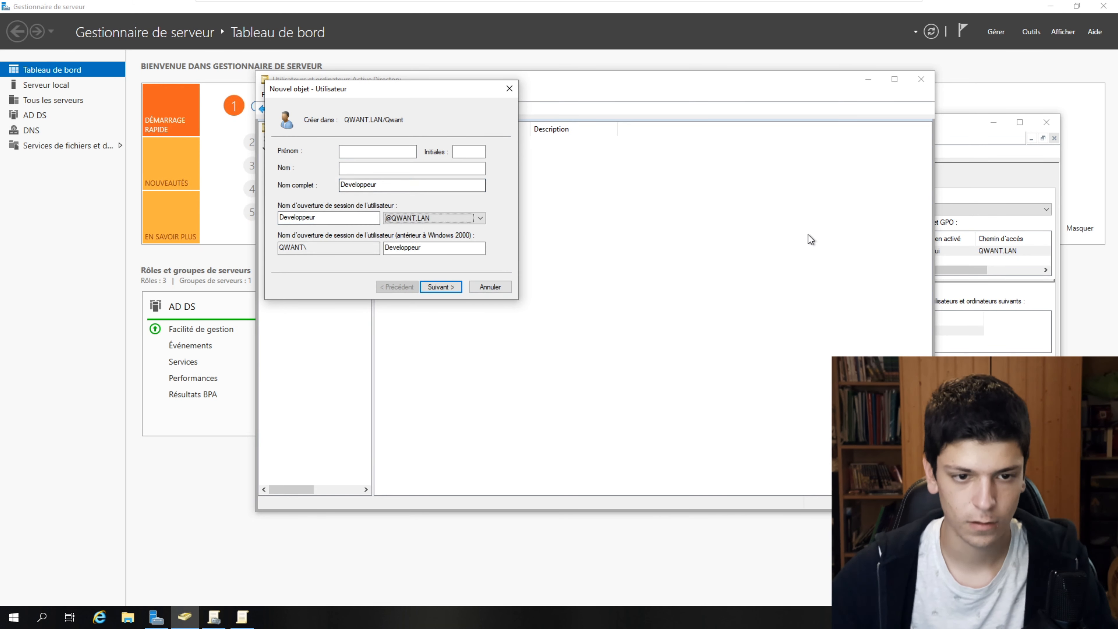
{"action": "key", "text": "Return"}
{"action": "type", "text": "••••••"}
{"action": "key", "text": "Tab"}
{"action": "type", "text": "••••••"}
{"action": "key", "text": "Tab"}
{"action": "left_click", "coordinate": [436, 286]}
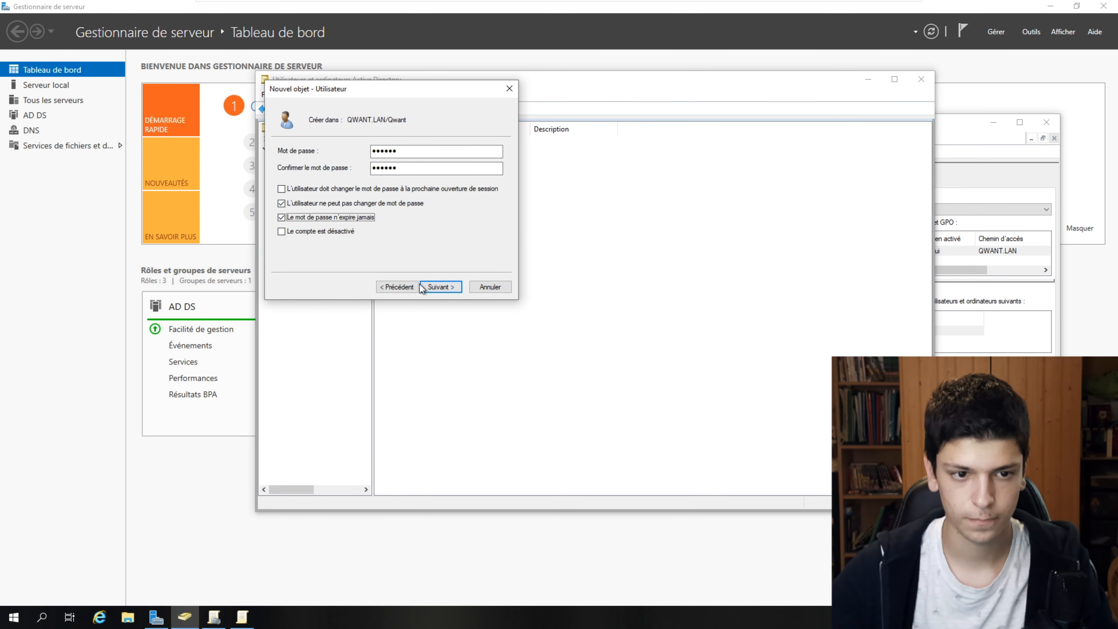
{"action": "key", "text": "Return"}
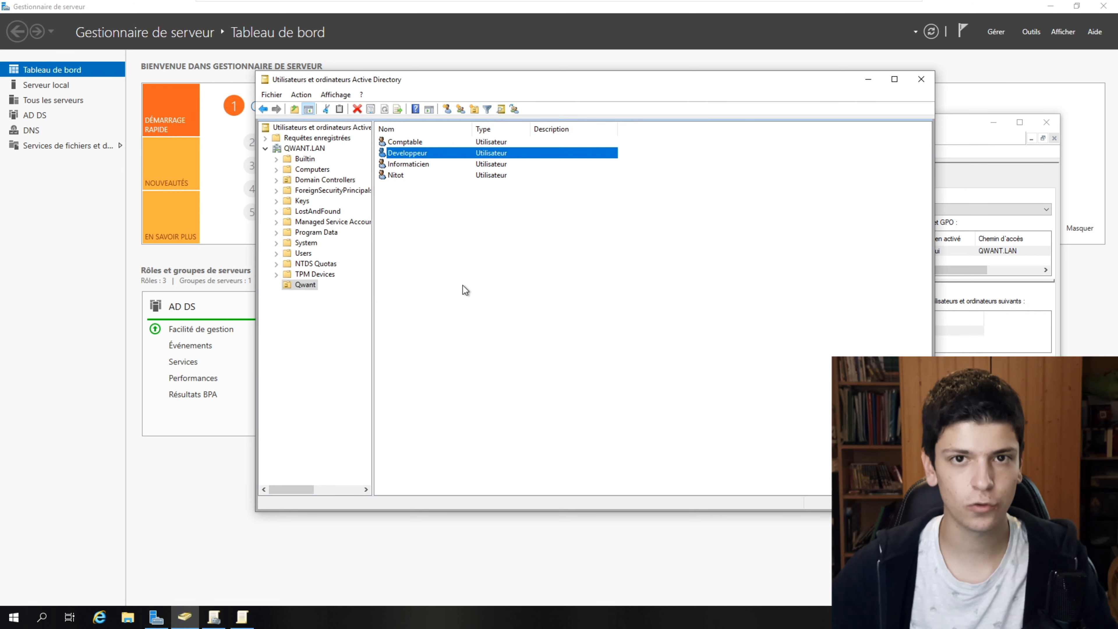
- Create an organizational unit named Utilisateurs under Qwant
{"action": "right_click", "coordinate": [452, 288]}
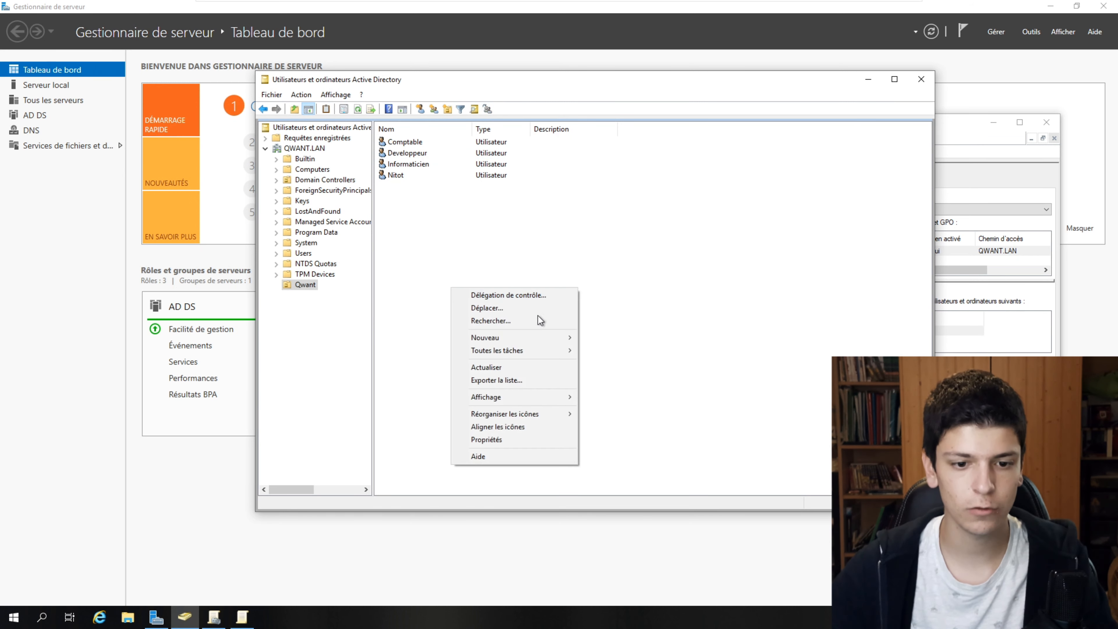
{"action": "mouse_move", "coordinate": [566, 342]}
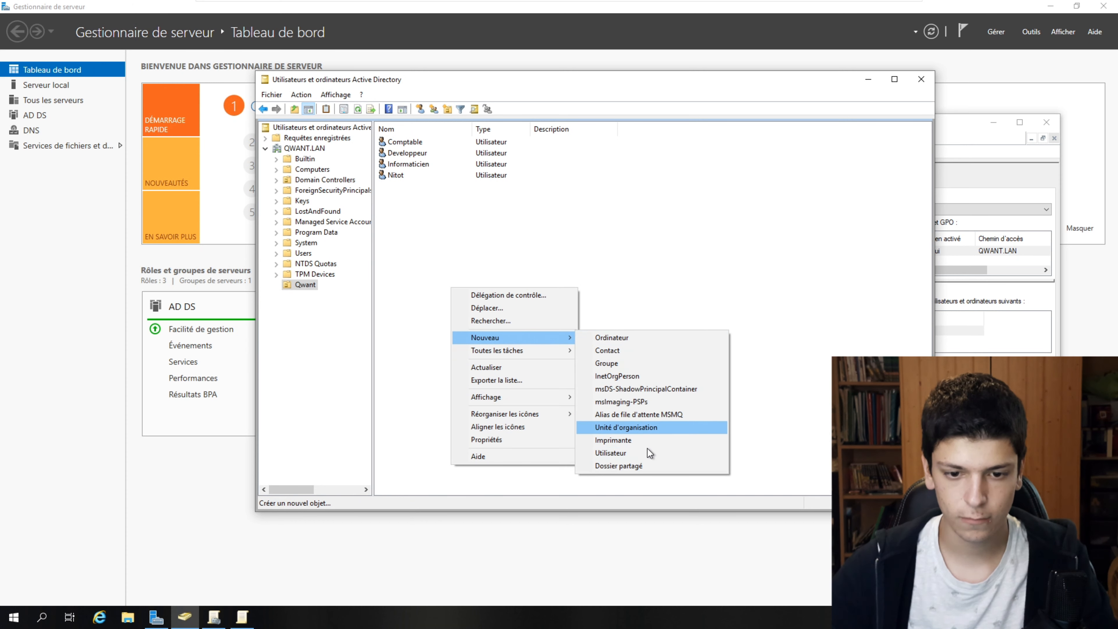
{"action": "left_click", "coordinate": [644, 425]}
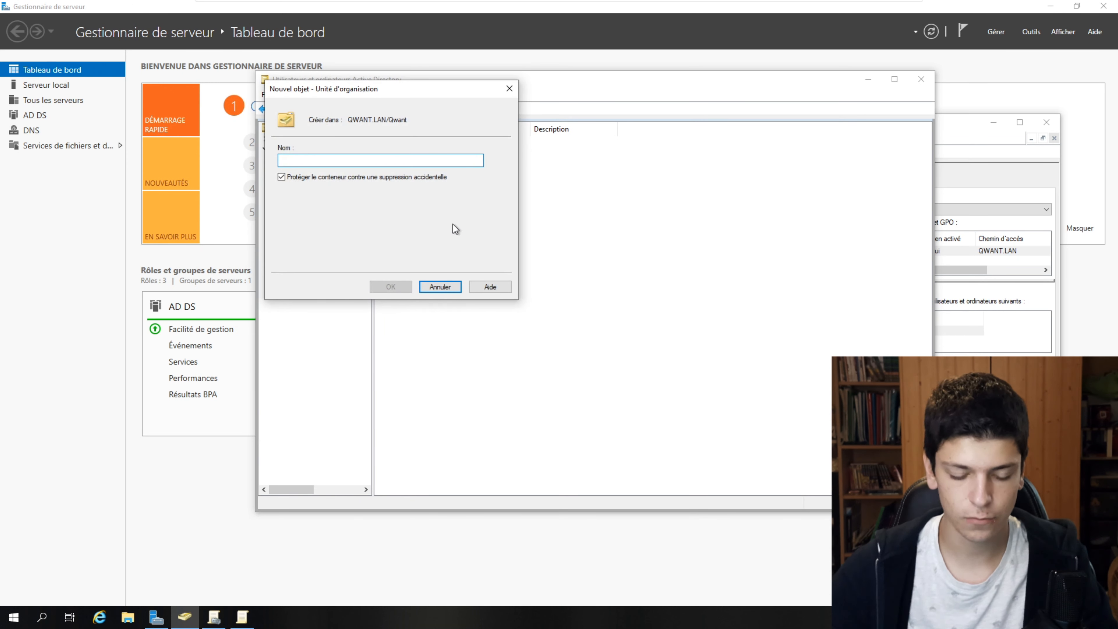
{"action": "type", "text": "Utilisayte"}
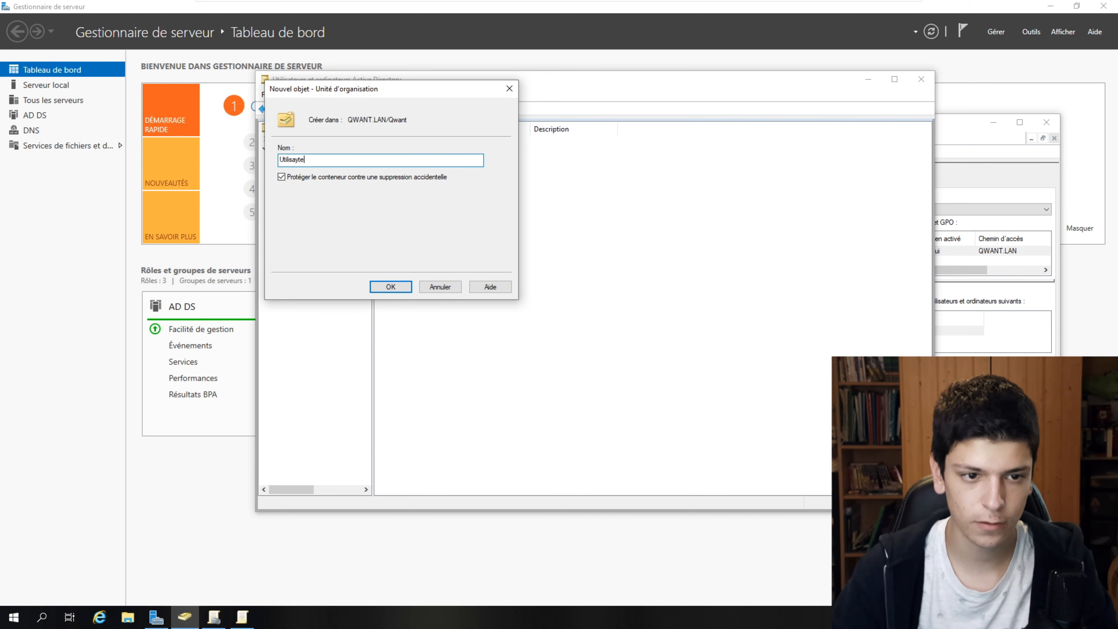
{"action": "key", "text": "BackSpace"}
{"action": "key", "text": "BackSpace"}
{"action": "key", "text": "BackSpace"}
{"action": "type", "text": "teurs"}
{"action": "key", "text": "Return"}
- Move the four user accounts into the Utilisateurs unit
{"action": "left_click_drag", "start_coordinate": [510, 269], "coordinate": [407, 153]}
{"action": "left_click_drag", "start_coordinate": [408, 153], "coordinate": [407, 142]}
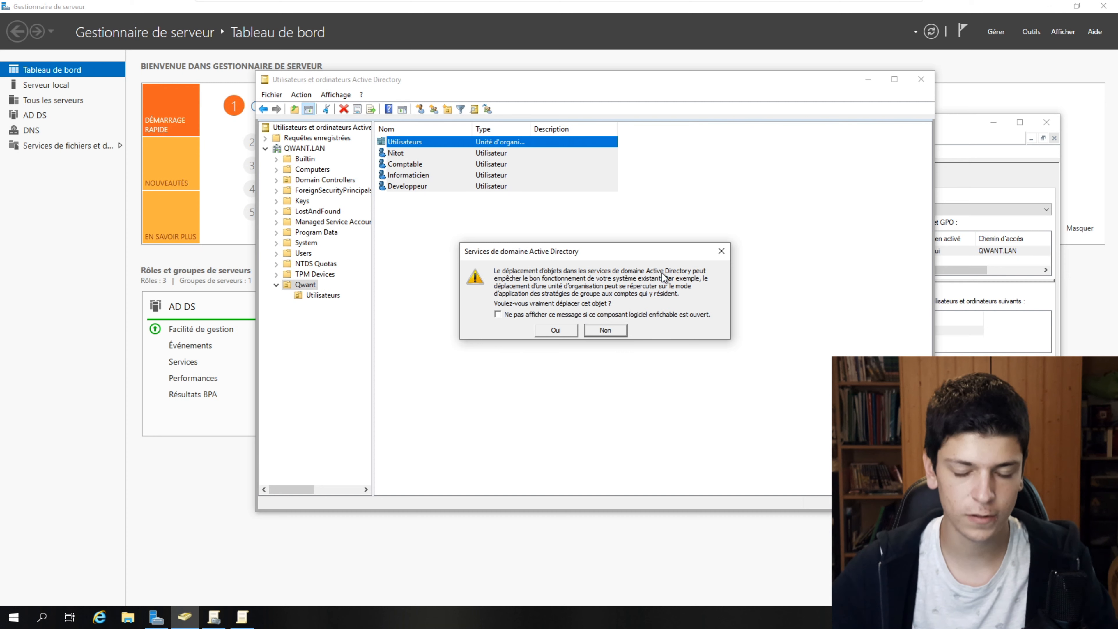
{"action": "left_click", "coordinate": [555, 330]}
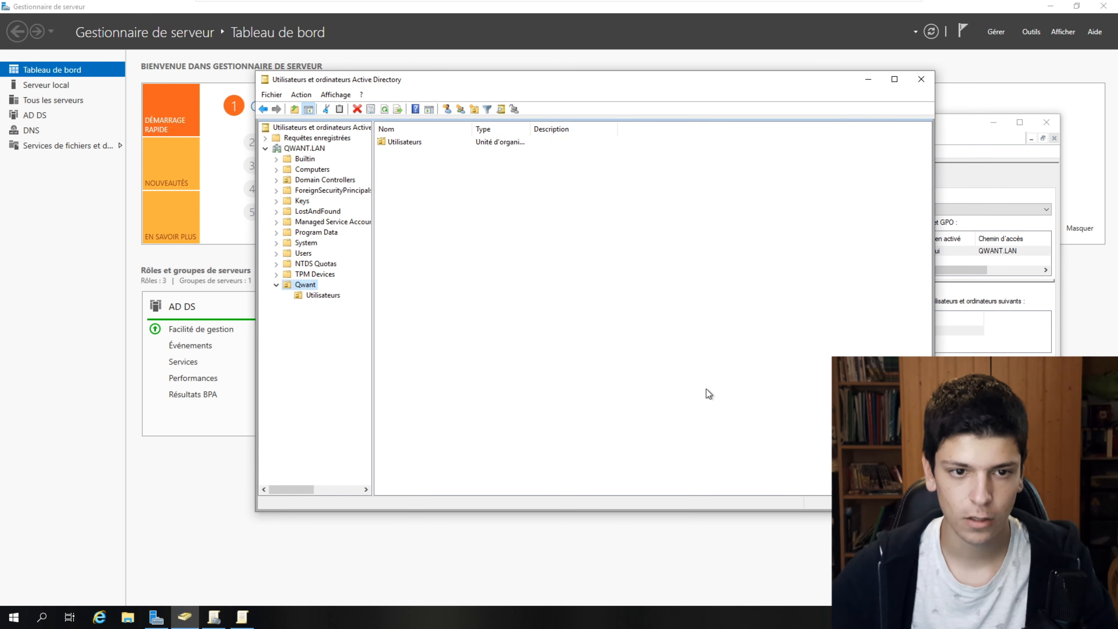
{"action": "double_click", "coordinate": [383, 142]}
{"action": "key", "text": "BackSpace"}
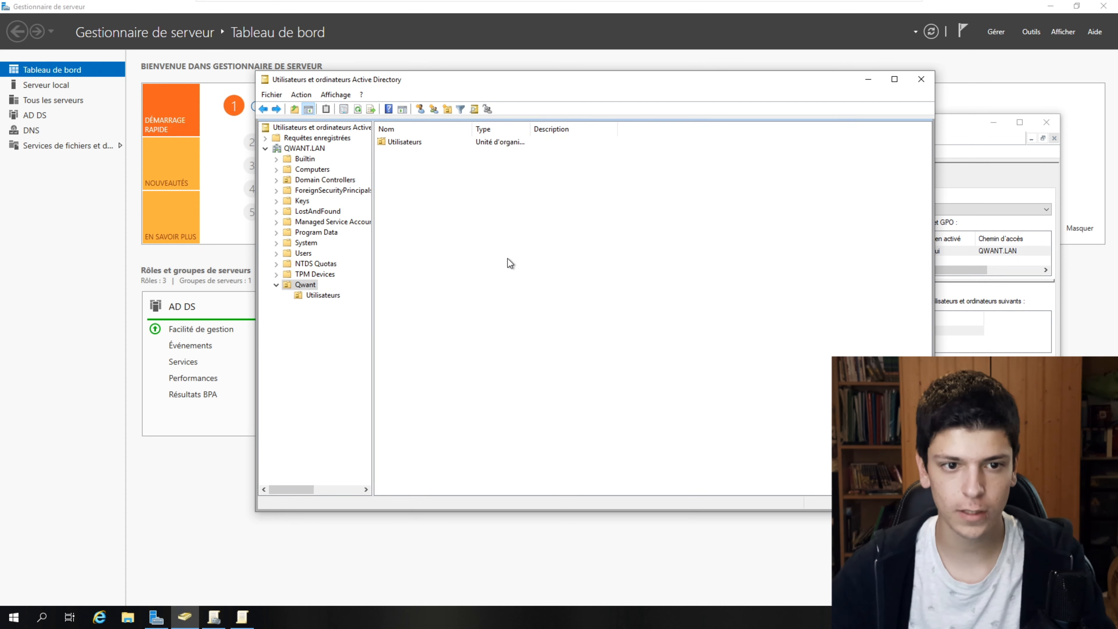
- Create another organizational unit named Groupes under Qwant
{"action": "right_click", "coordinate": [442, 233]}
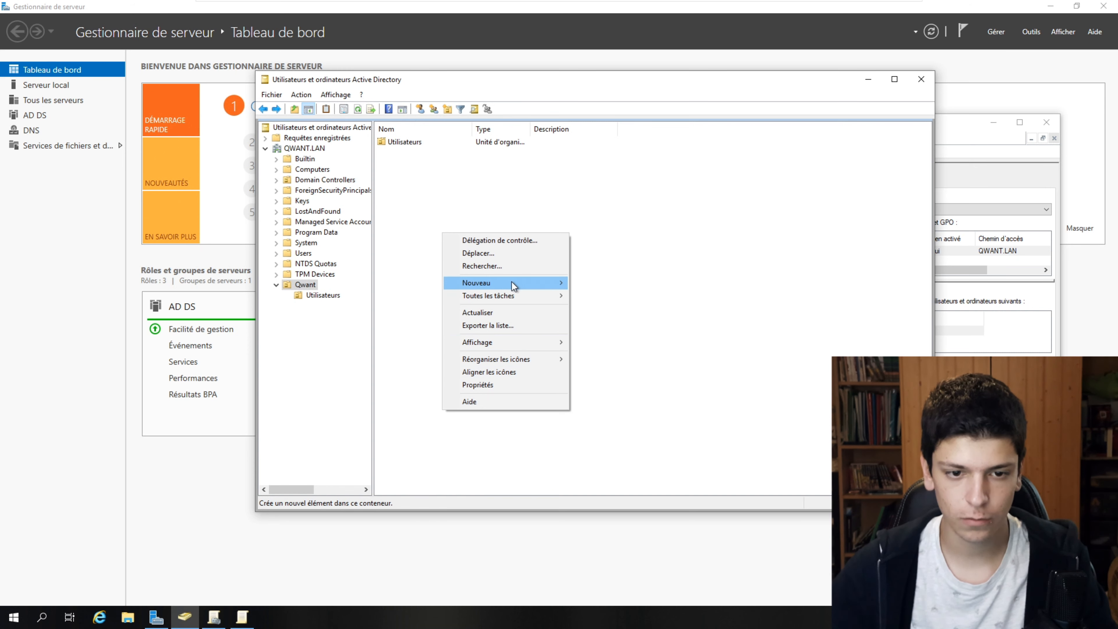
{"action": "mouse_move", "coordinate": [512, 283]}
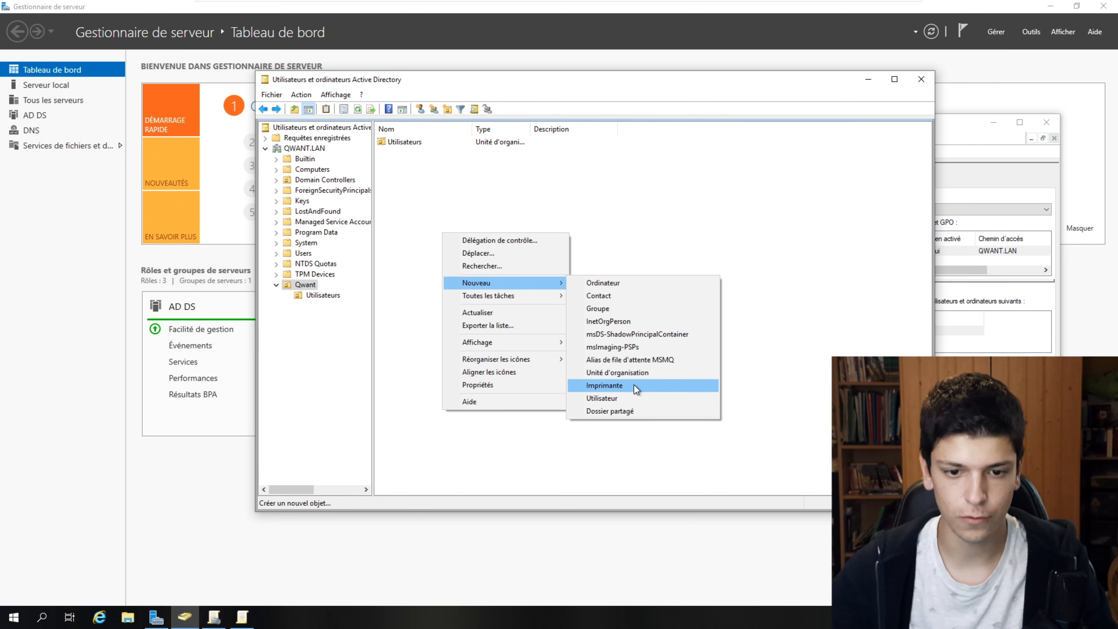
{"action": "left_click", "coordinate": [634, 373]}
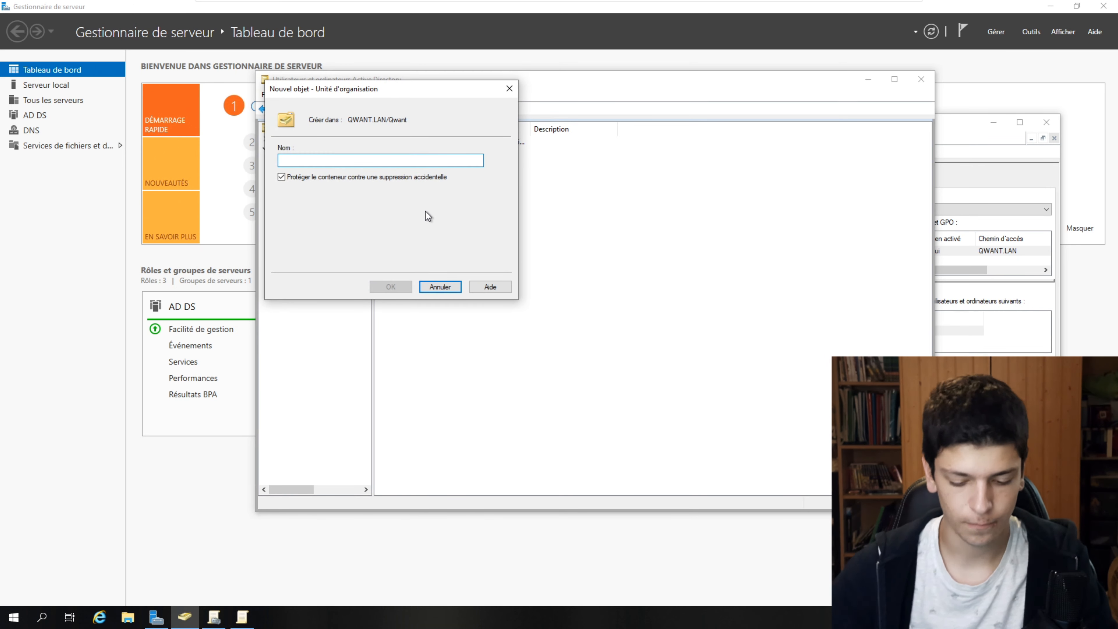
{"action": "type", "text": "Groupes"}
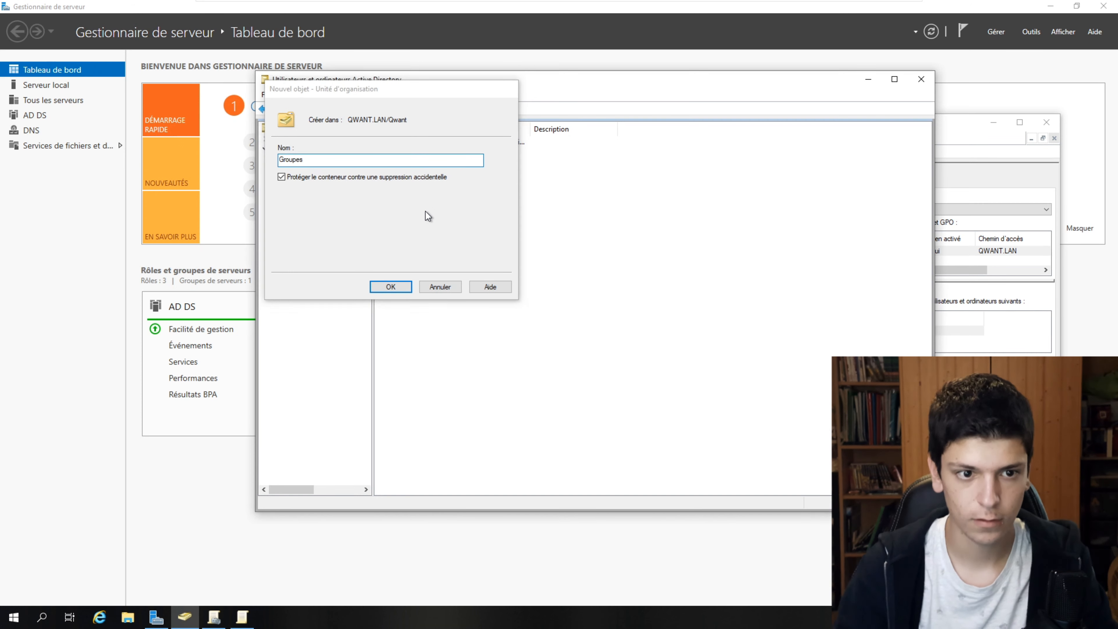
{"action": "key", "text": "Return"}
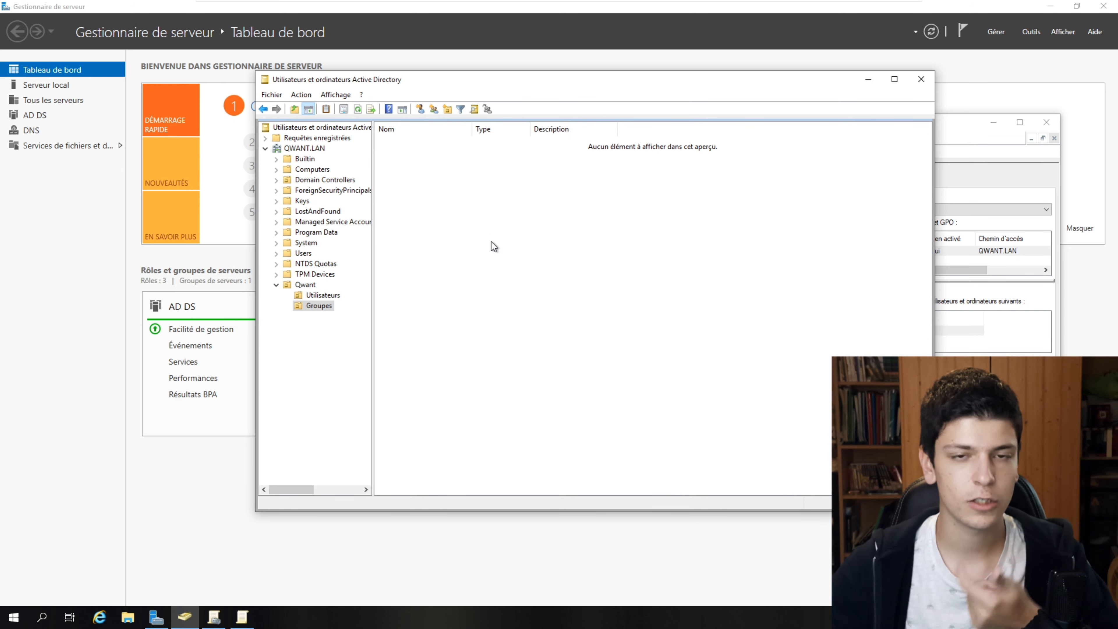
- Create a group named g_qwant in the Groupes unit
{"action": "right_click", "coordinate": [473, 260]}
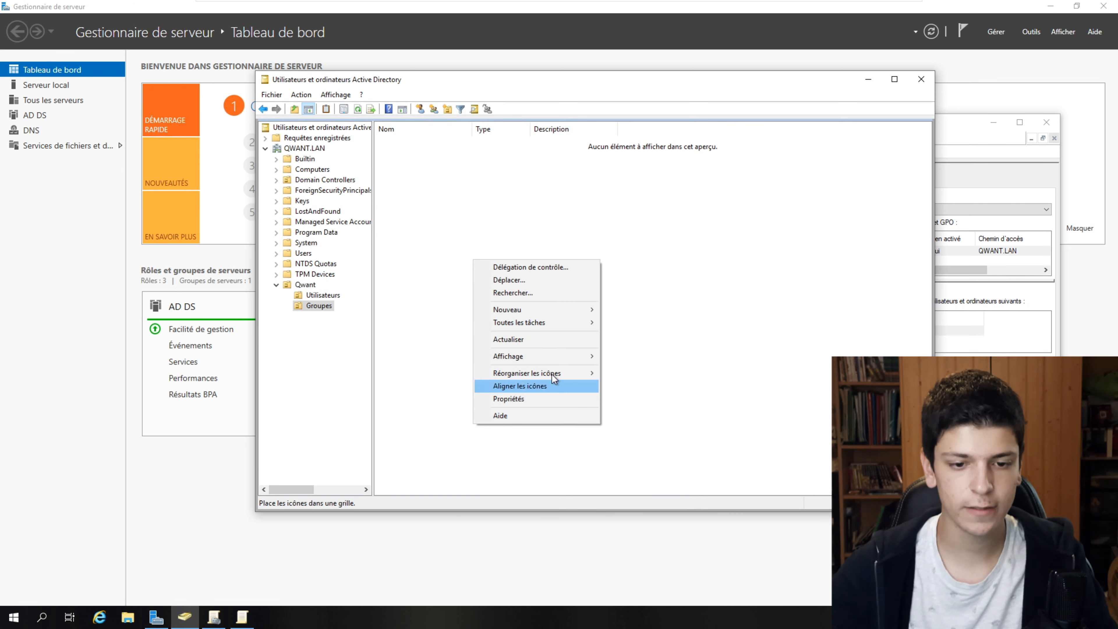
{"action": "mouse_move", "coordinate": [561, 311]}
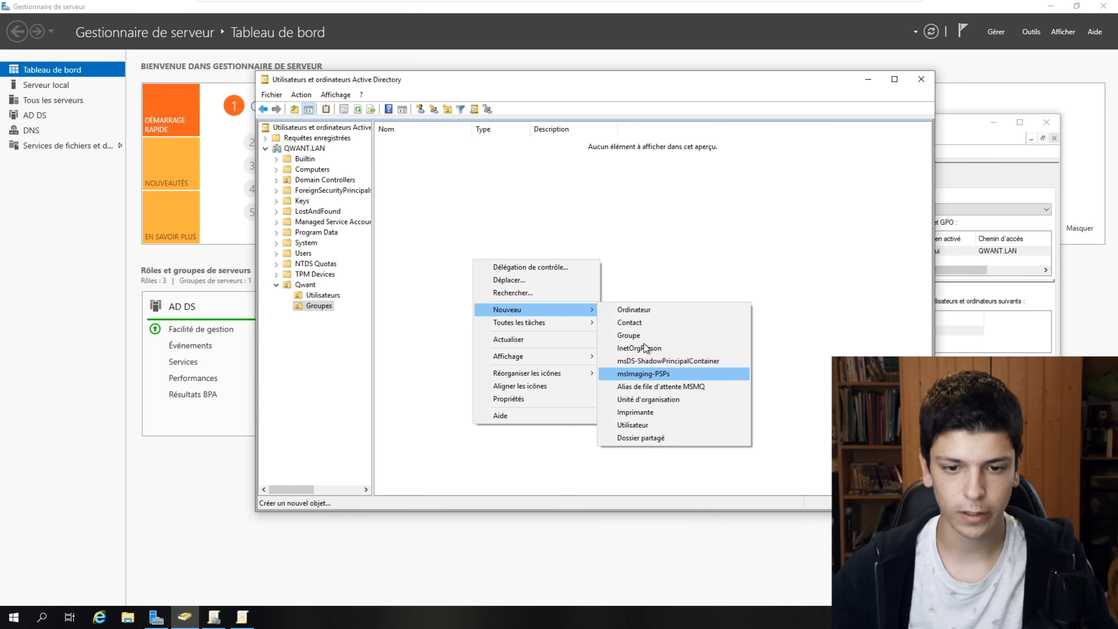
{"action": "left_click", "coordinate": [643, 336]}
{"action": "left_click_drag", "start_coordinate": [455, 125], "coordinate": [475, 131]}
{"action": "type", "text": "g_"}
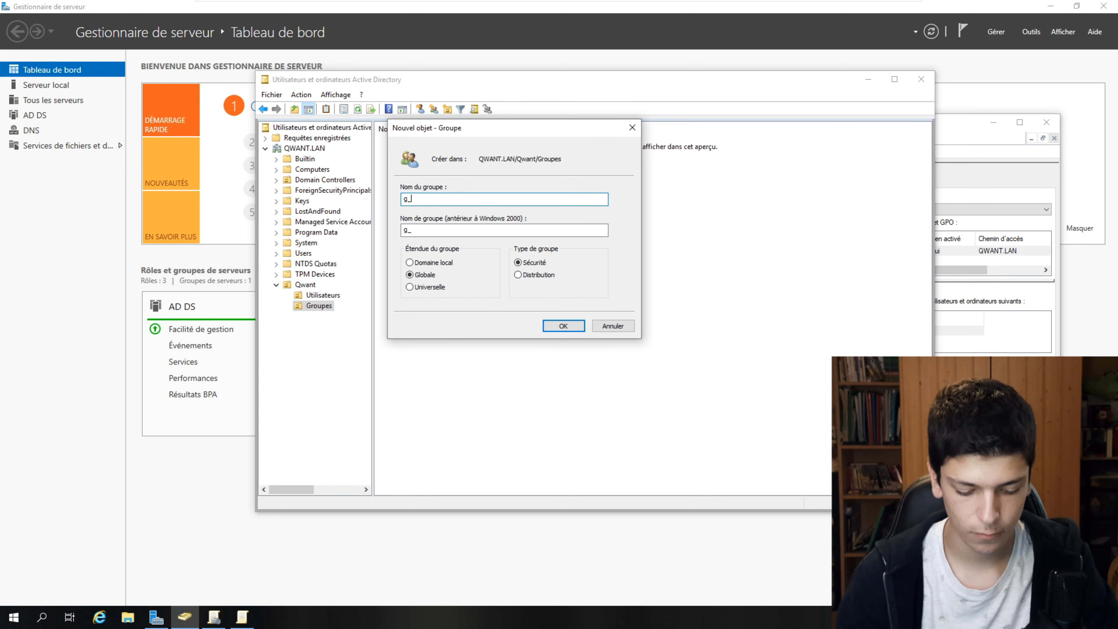
{"action": "type", "text": "qwant"}
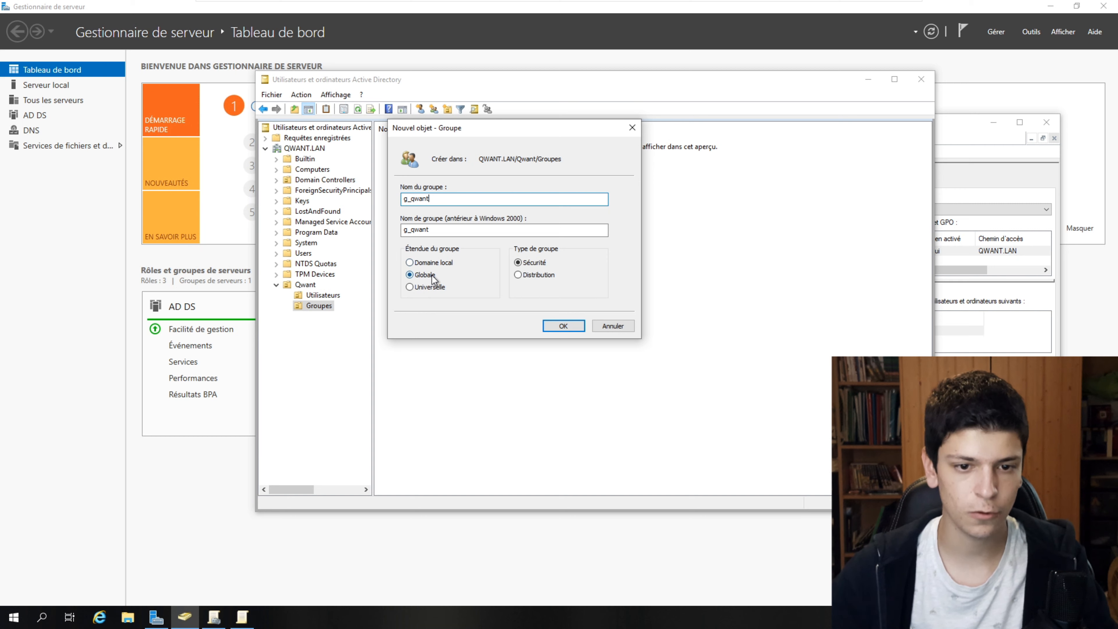
{"action": "left_click", "coordinate": [566, 326]}
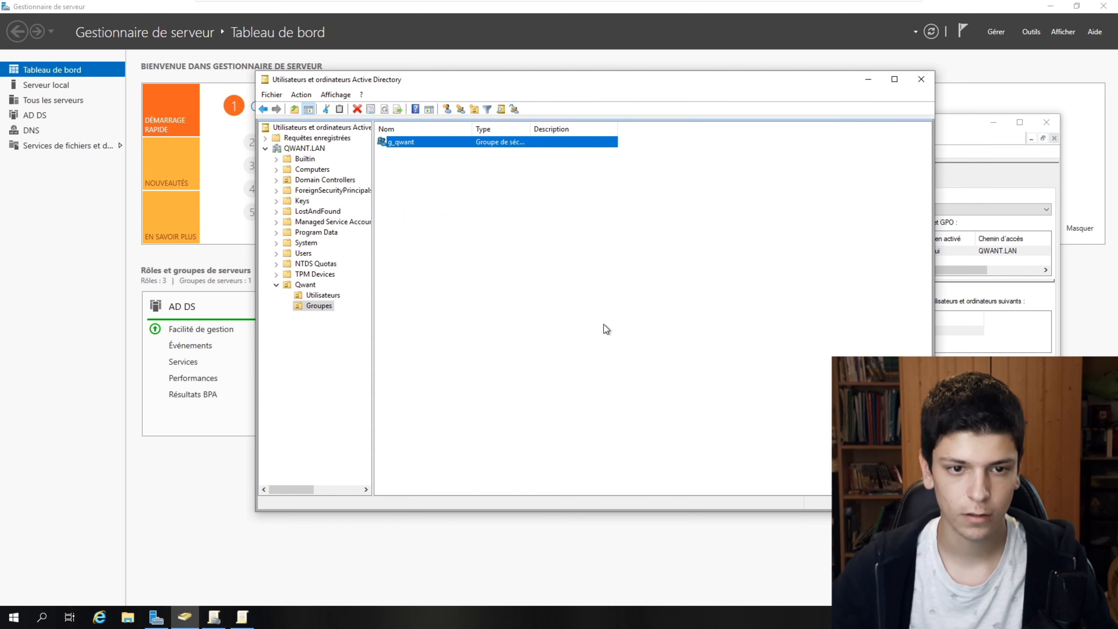
- Add the first user, Comptable and Informaticien as members of g_qwant
{"action": "double_click", "coordinate": [392, 141]}
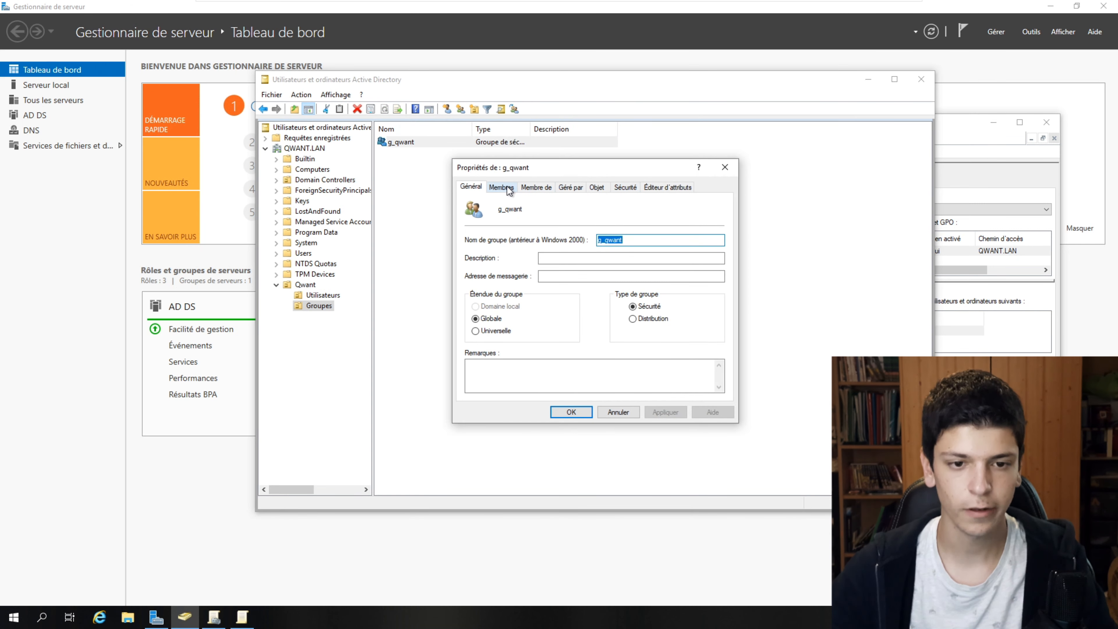
{"action": "left_click", "coordinate": [504, 188]}
{"action": "left_click", "coordinate": [486, 378]}
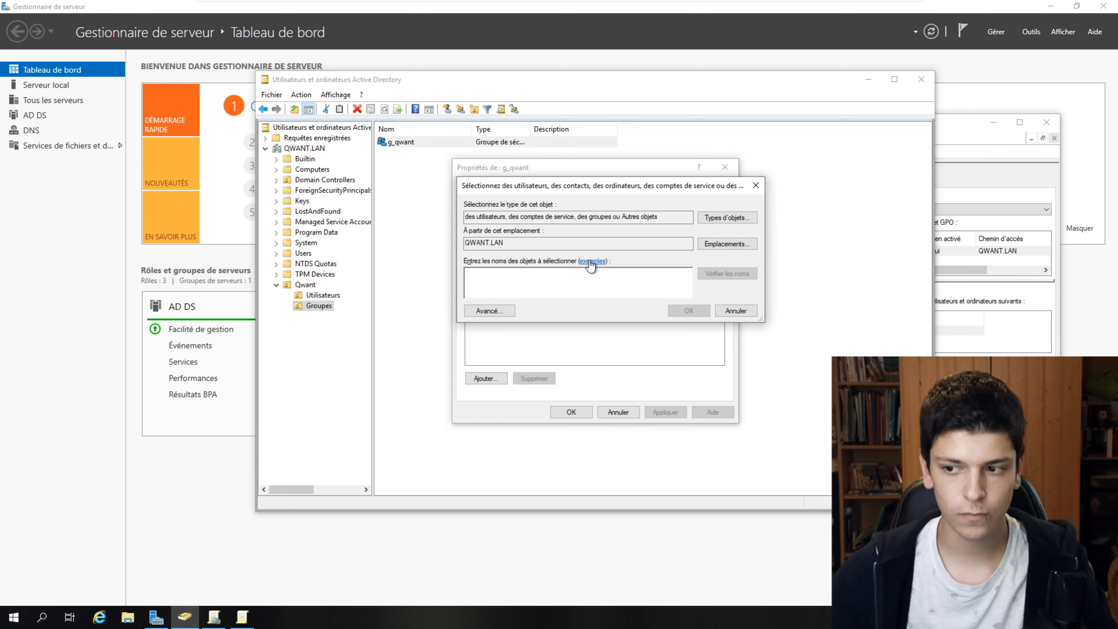
{"action": "type", "text": "nito"}
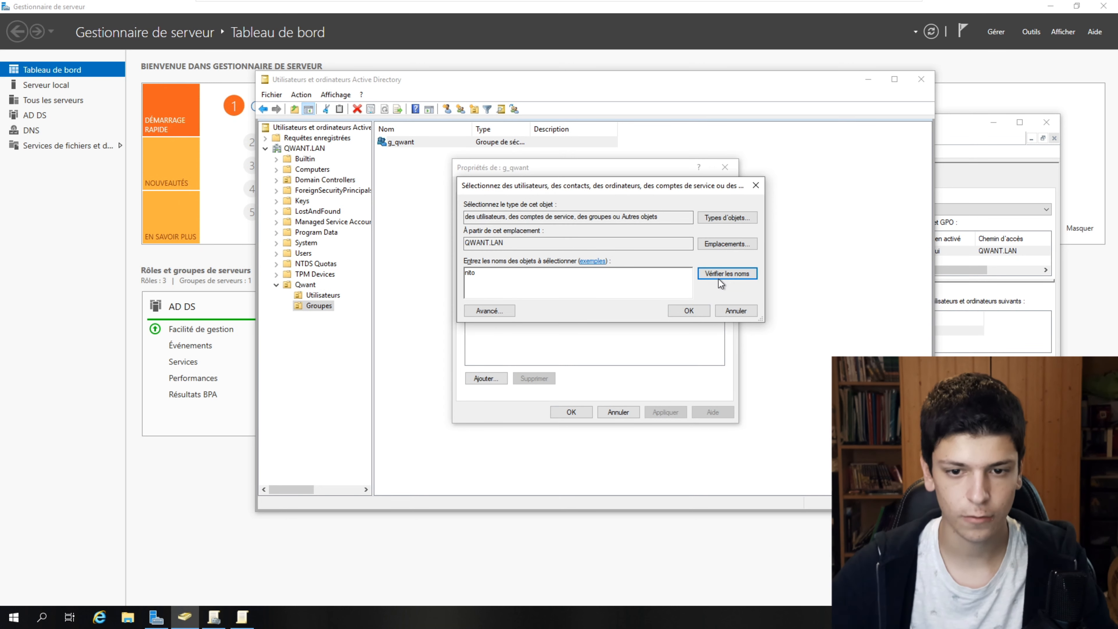
{"action": "left_click", "coordinate": [717, 278]}
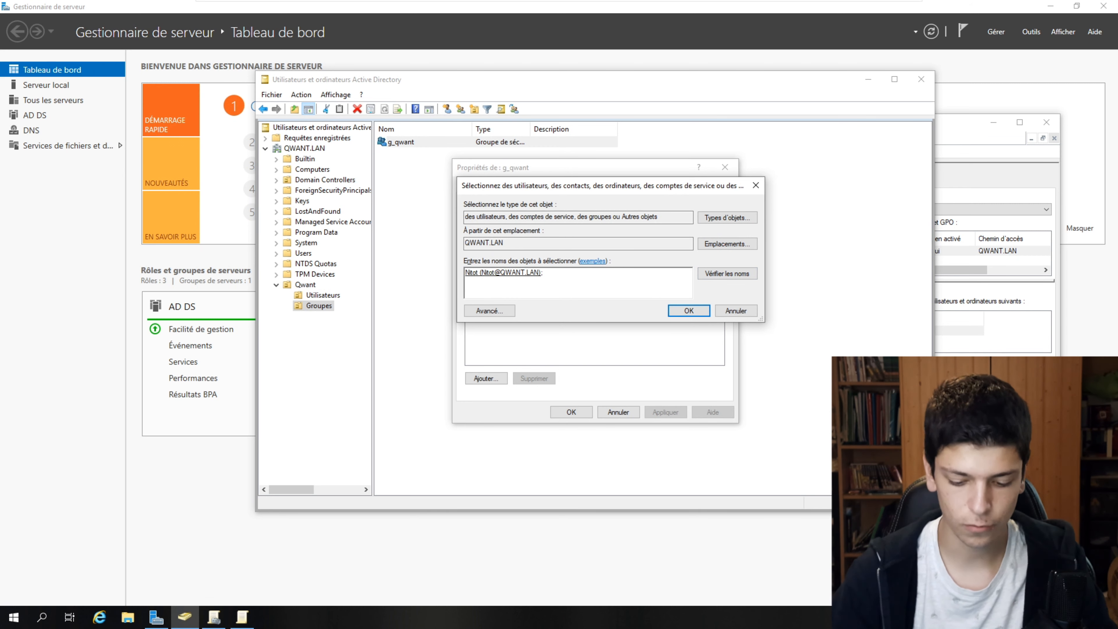
{"action": "type", "text": "; compta"}
{"action": "left_click", "coordinate": [744, 275]}
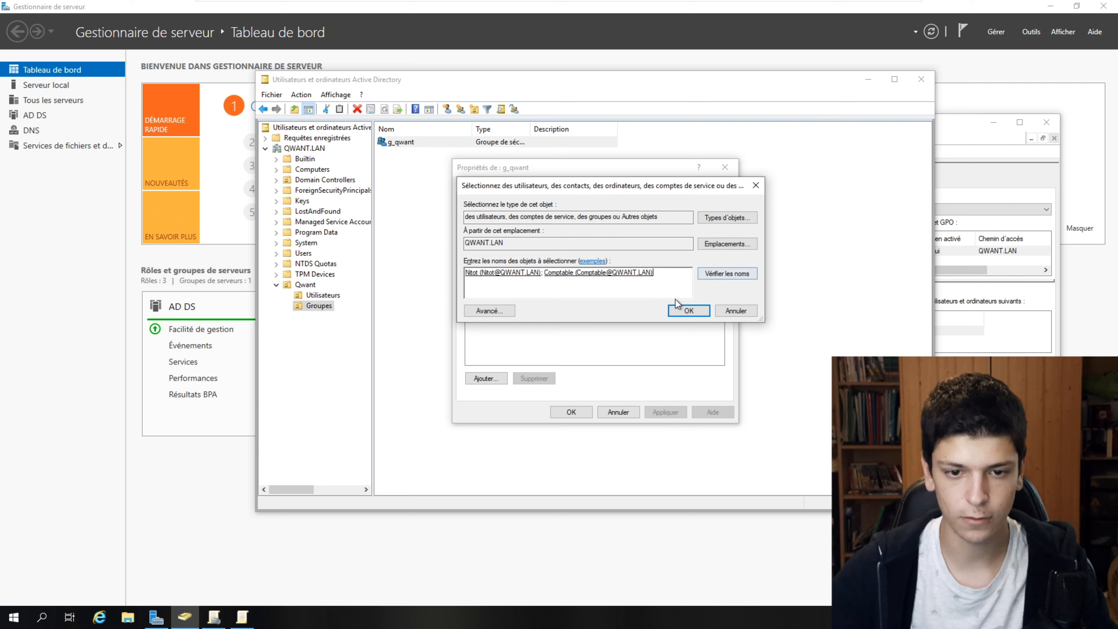
{"action": "type", "text": "; info"}
{"action": "left_click", "coordinate": [737, 274]}
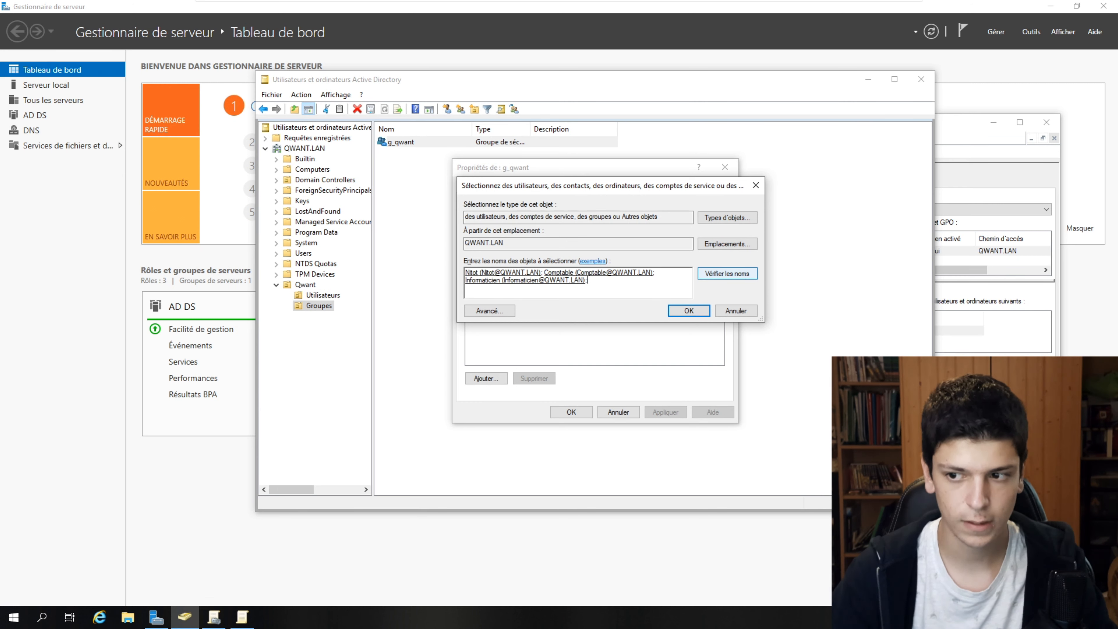
{"action": "key", "text": "Return"}
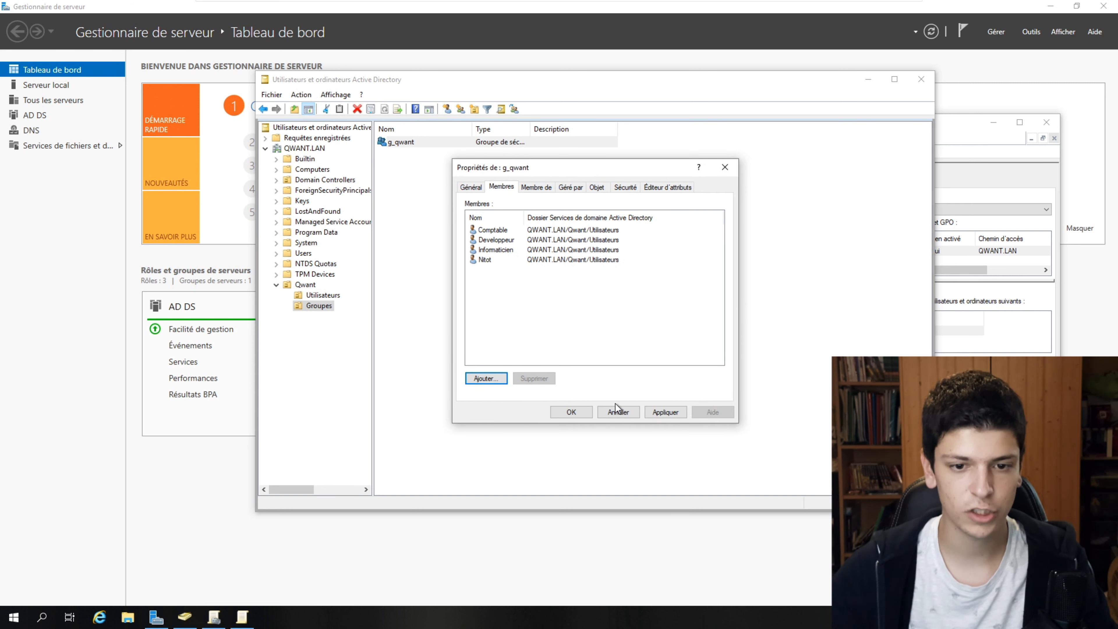
- Apply the g_qwant membership changes and create a new group named g_info in Groupes
{"action": "left_click", "coordinate": [664, 411]}
{"action": "left_click", "coordinate": [571, 411]}
{"action": "right_click", "coordinate": [559, 273]}
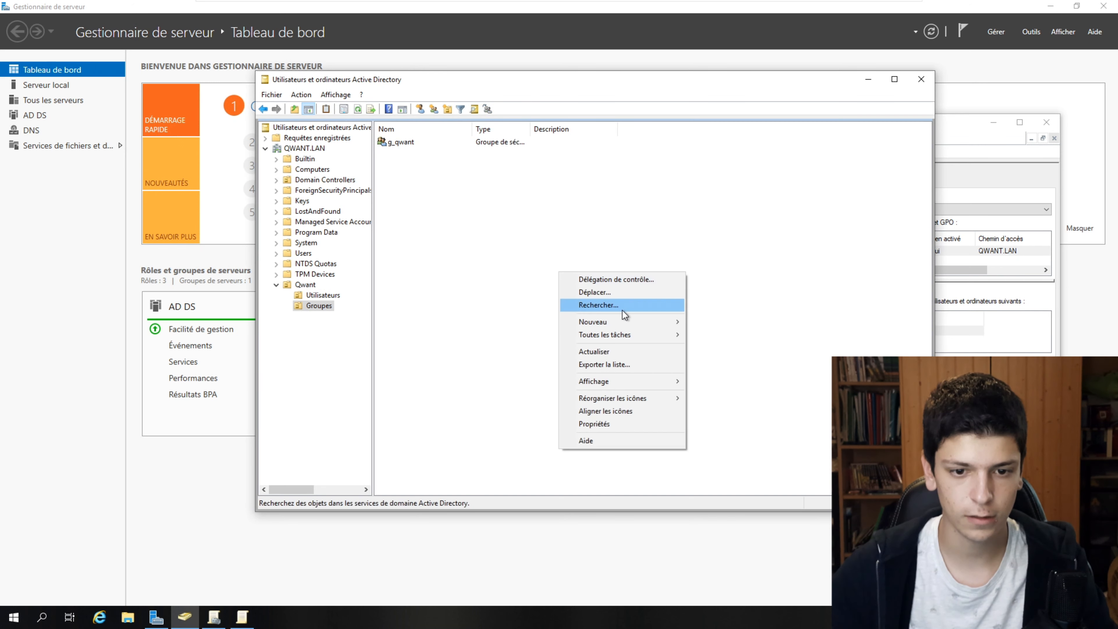
{"action": "mouse_move", "coordinate": [634, 321]}
{"action": "left_click", "coordinate": [713, 347]}
{"action": "type", "text": "g_in"}
{"action": "type", "text": "fo"}
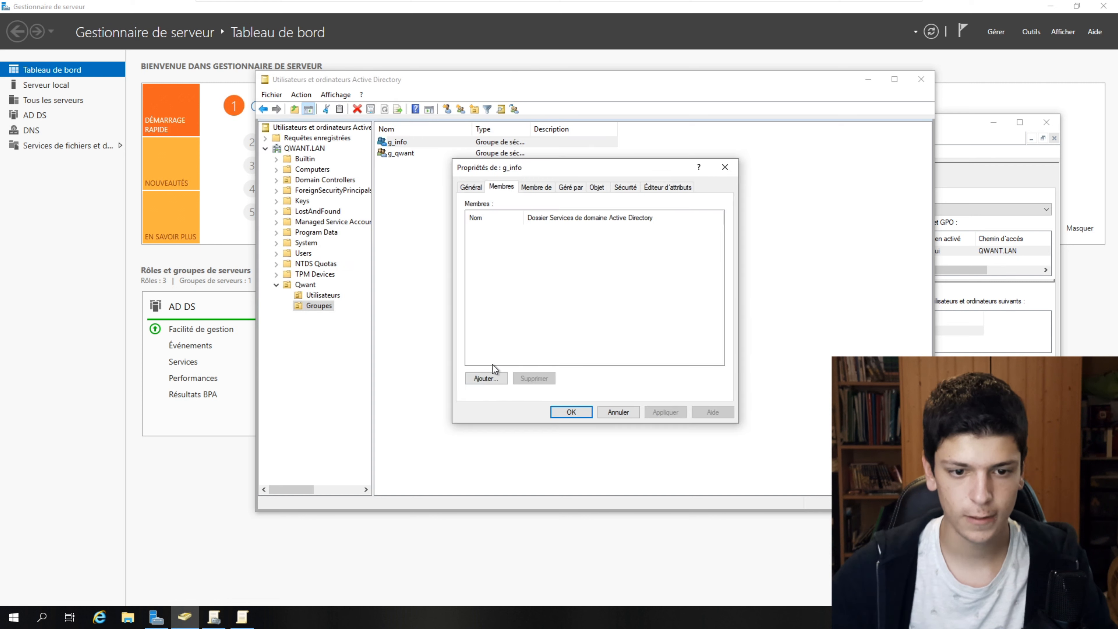
- Add Informaticien and Developpeur as members of g_info and close its properties
{"action": "left_click", "coordinate": [492, 380]}
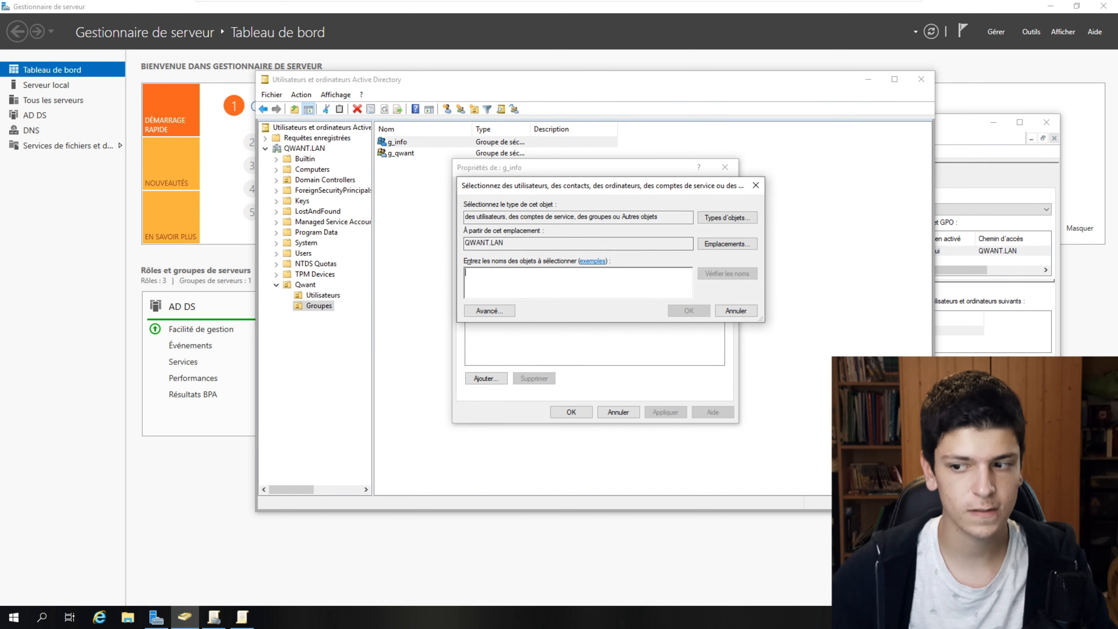
{"action": "left_click", "coordinate": [706, 276]}
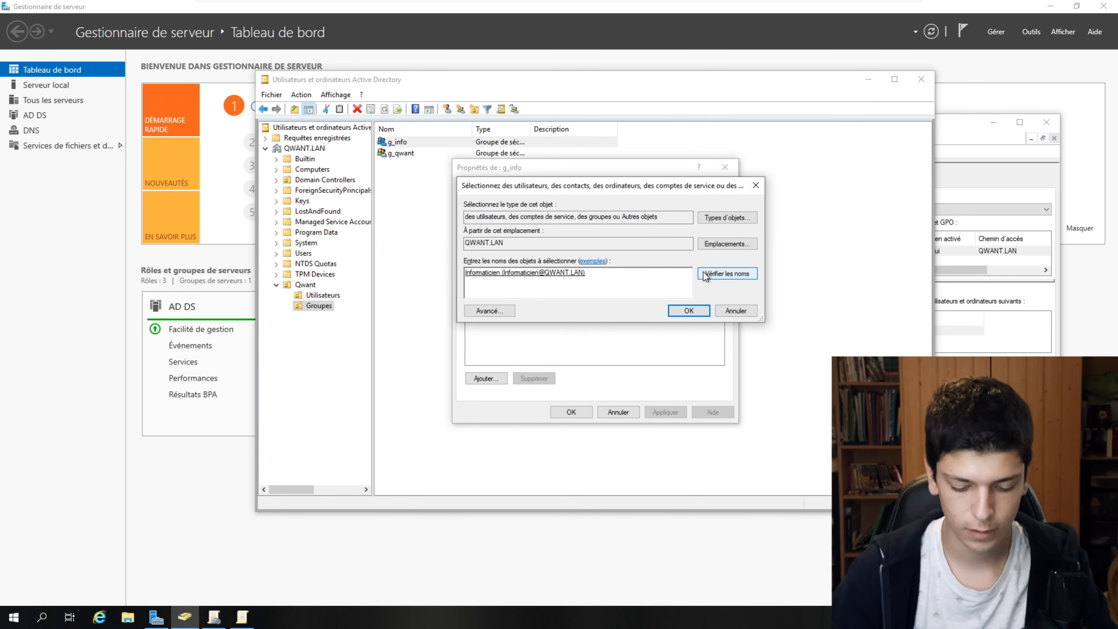
{"action": "left_click", "coordinate": [707, 275]}
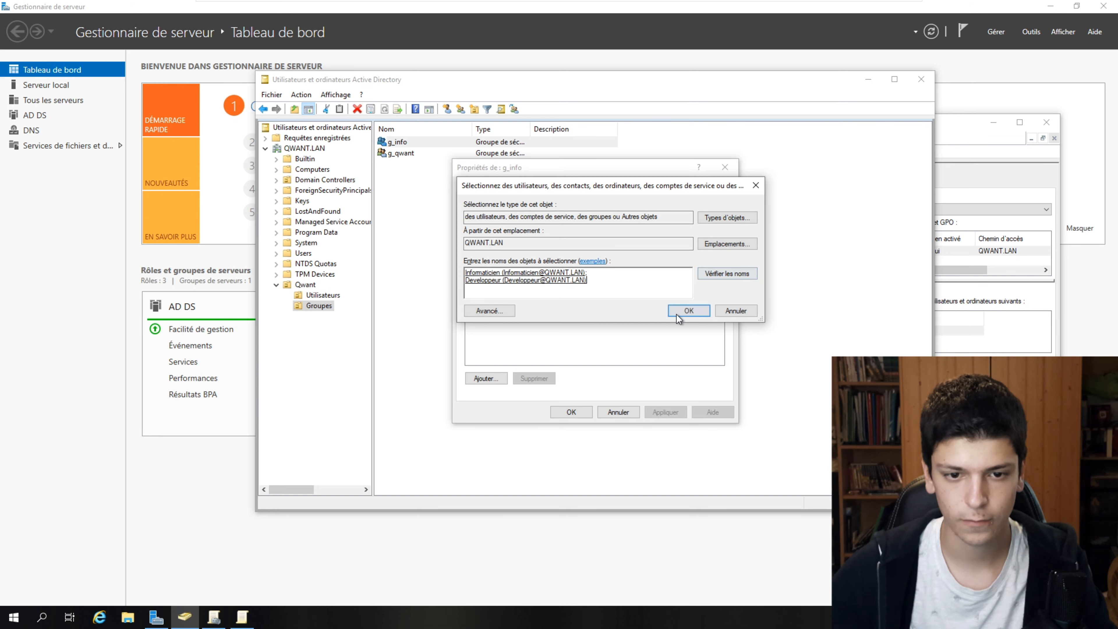
{"action": "left_click", "coordinate": [680, 312]}
{"action": "left_click", "coordinate": [578, 408]}
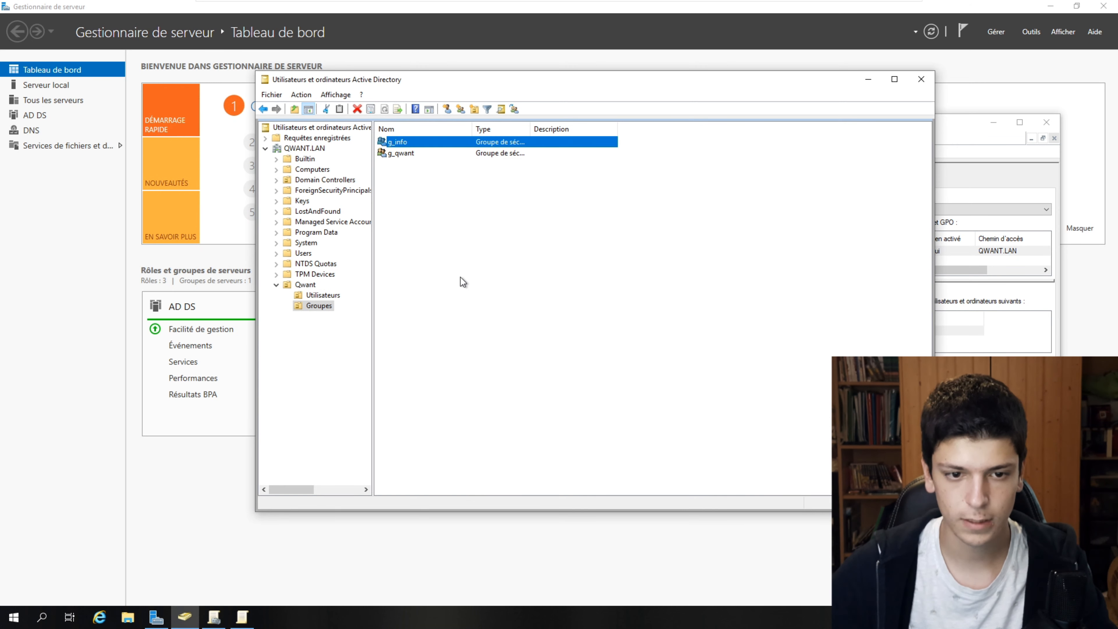
- Create a new group named g_compta in the Groupes unit
{"action": "right_click", "coordinate": [460, 269]}
{"action": "mouse_move", "coordinate": [537, 318]}
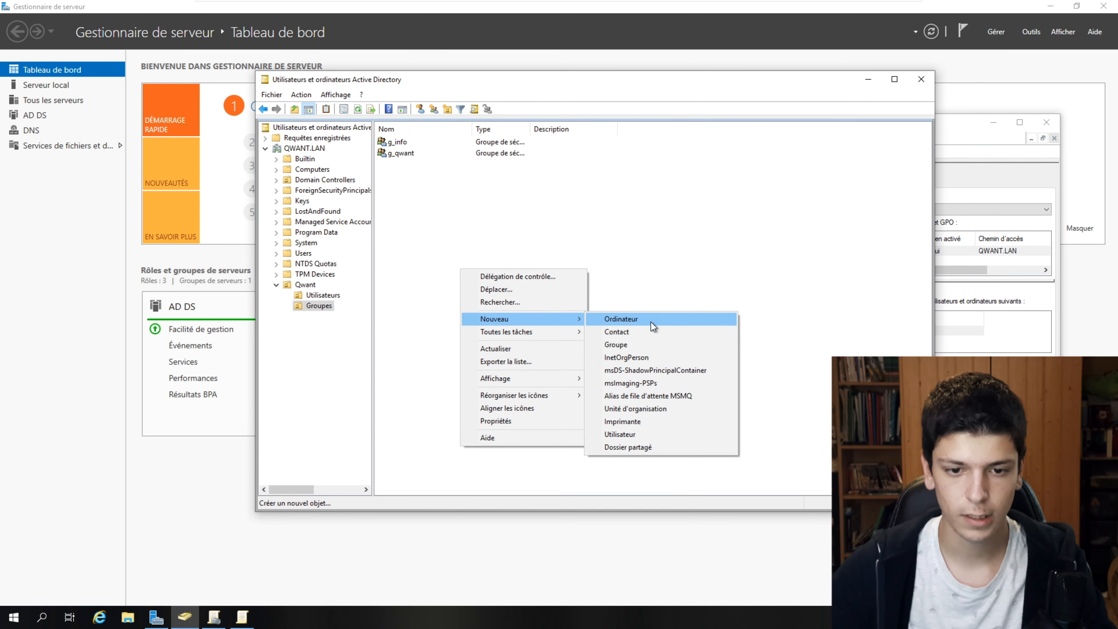
{"action": "left_click", "coordinate": [643, 347]}
{"action": "type", "text": "g_"}
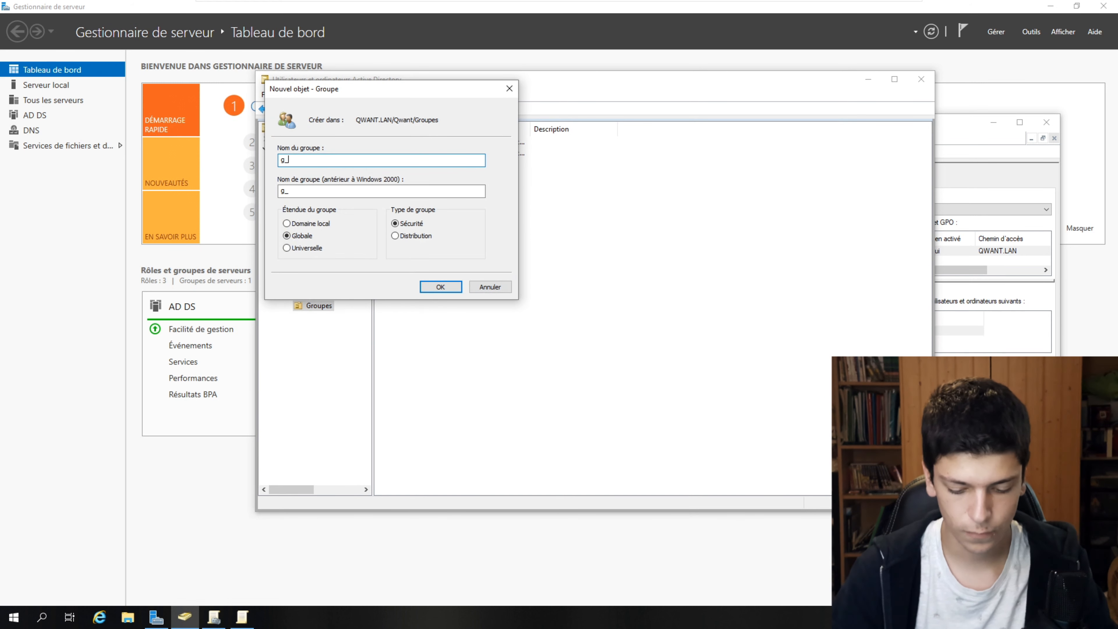
{"action": "type", "text": "compta"}
{"action": "left_click", "coordinate": [441, 287]}
- Add Comptable and one other user as members of g_compta, then return to the Qwant unit
{"action": "double_click", "coordinate": [447, 141]}
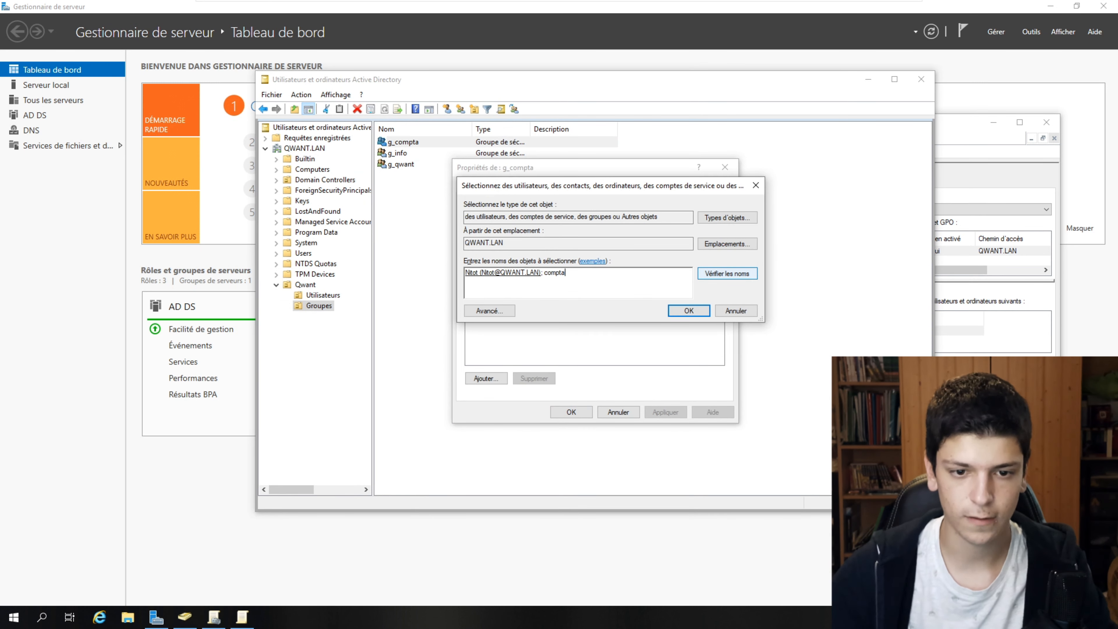
{"action": "key", "text": "Return"}
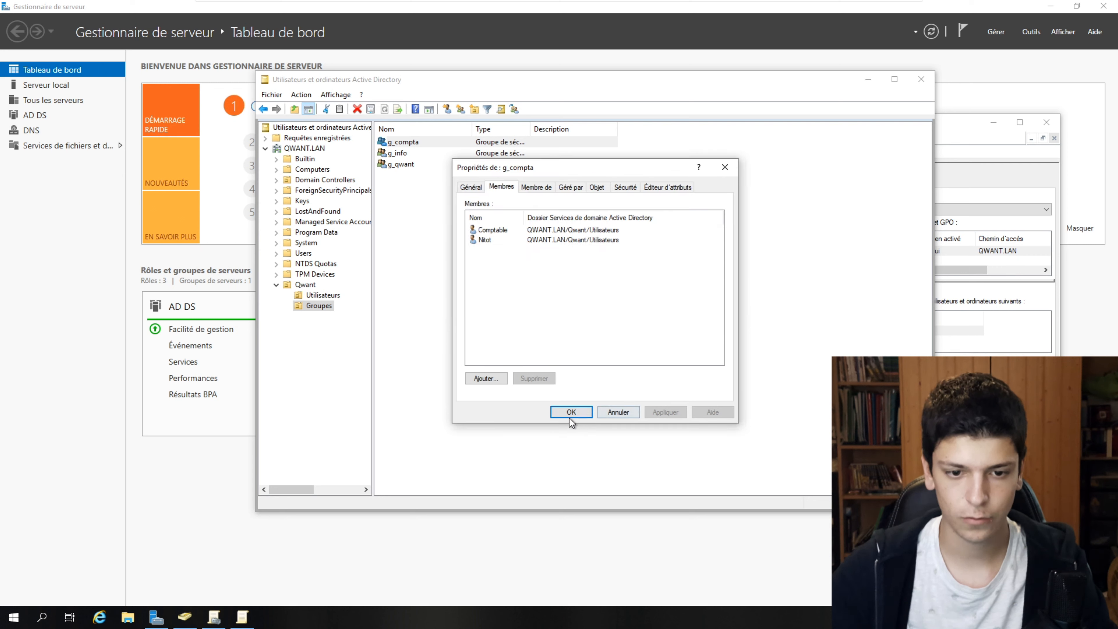
{"action": "left_click", "coordinate": [571, 412]}
{"action": "key", "text": "BackSpace"}
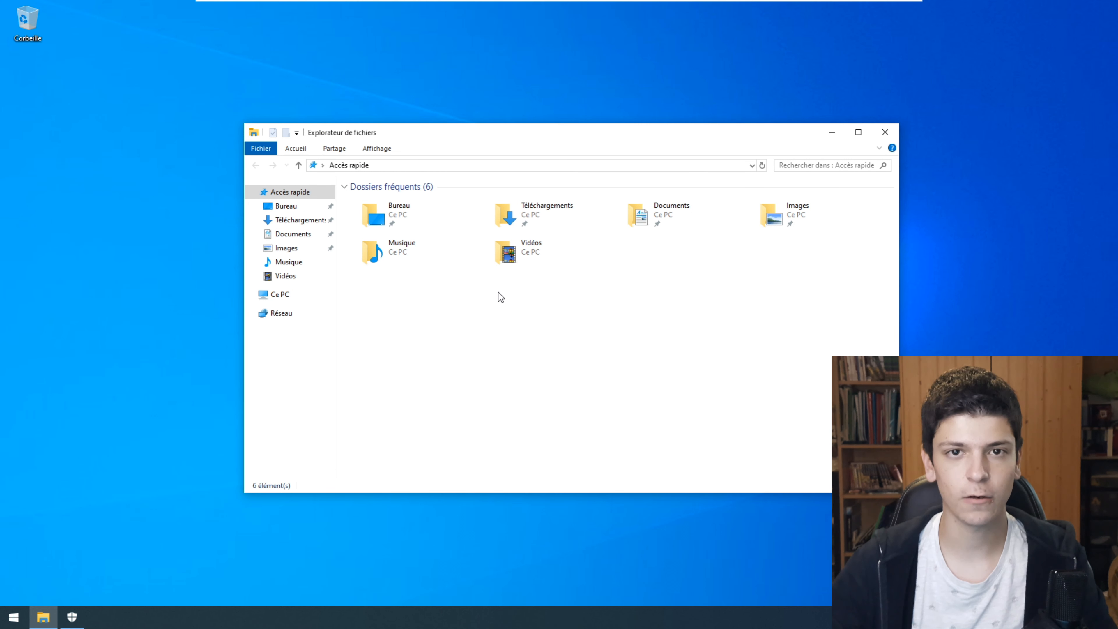
- Open the Computer Name settings in this computer's advanced System Properties
{"action": "right_click", "coordinate": [284, 299]}
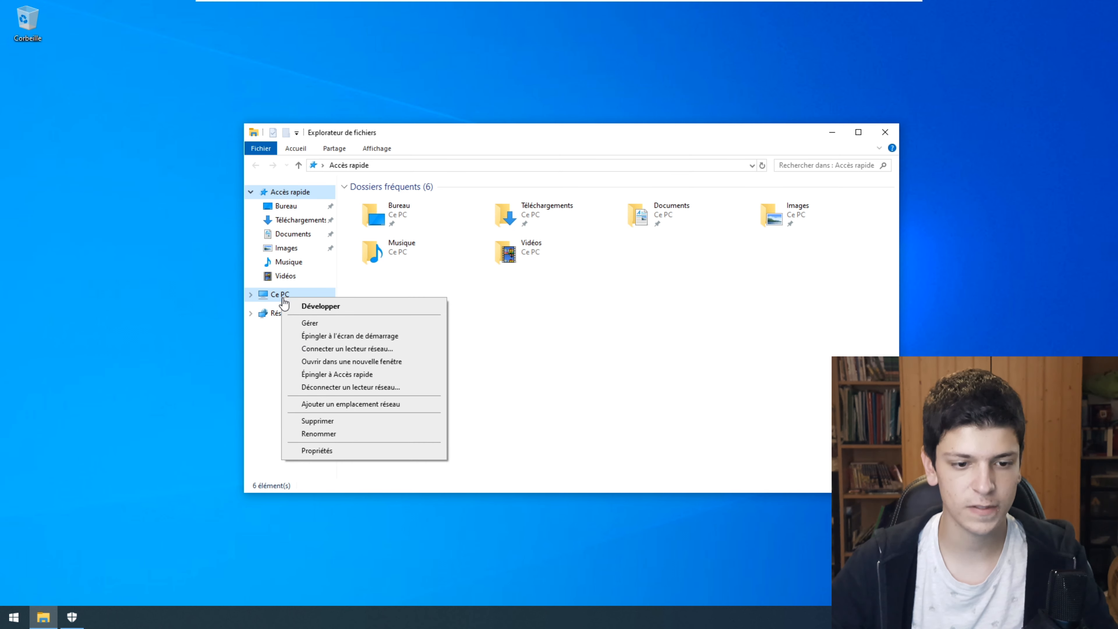
{"action": "left_click", "coordinate": [373, 450]}
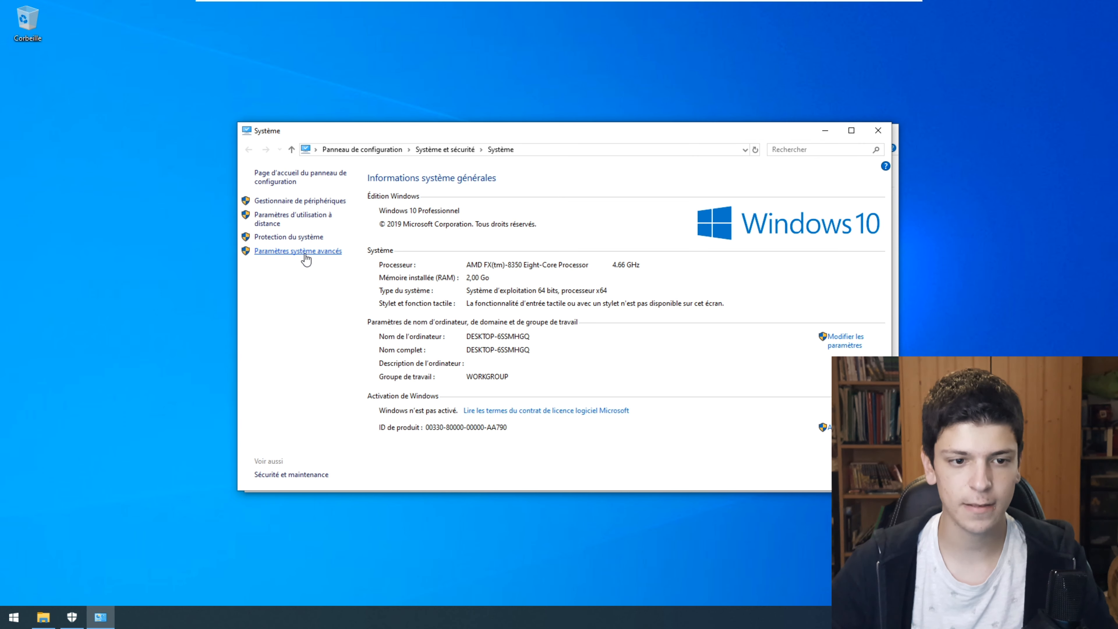
{"action": "left_click", "coordinate": [304, 252]}
{"action": "left_click", "coordinate": [173, 93]}
- Rename the computer QWANTCLIENT and request to join the QWANT domain
{"action": "left_click", "coordinate": [255, 246]}
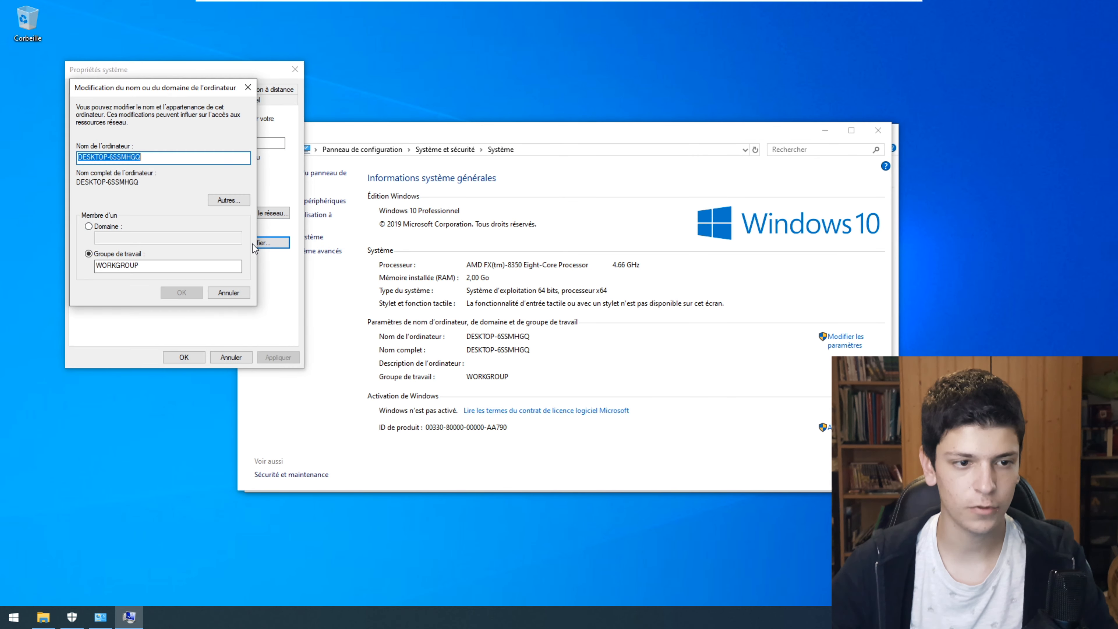
{"action": "type", "text": "QWANTCLIENT"}
{"action": "key", "text": "alt+d"}
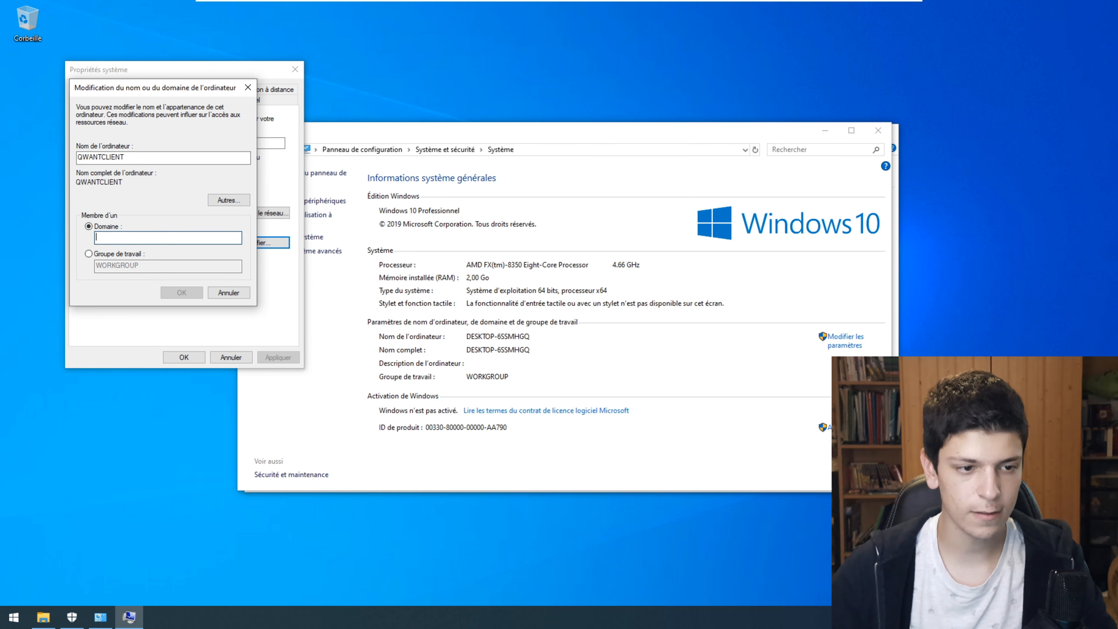
{"action": "type", "text": "QWANT"}
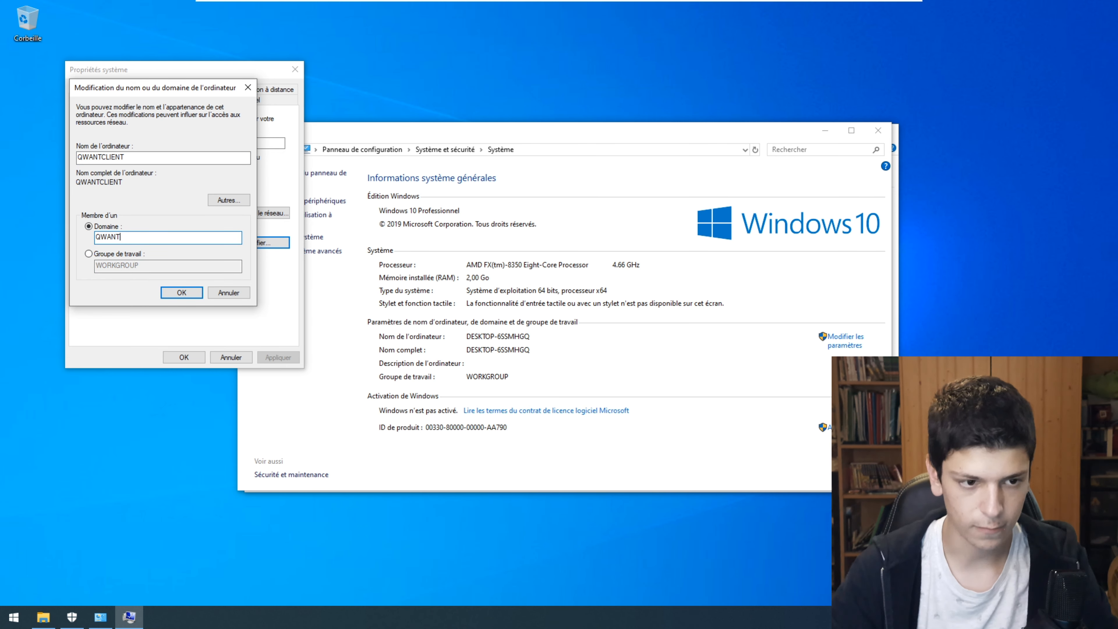
{"action": "key", "text": "Return"}
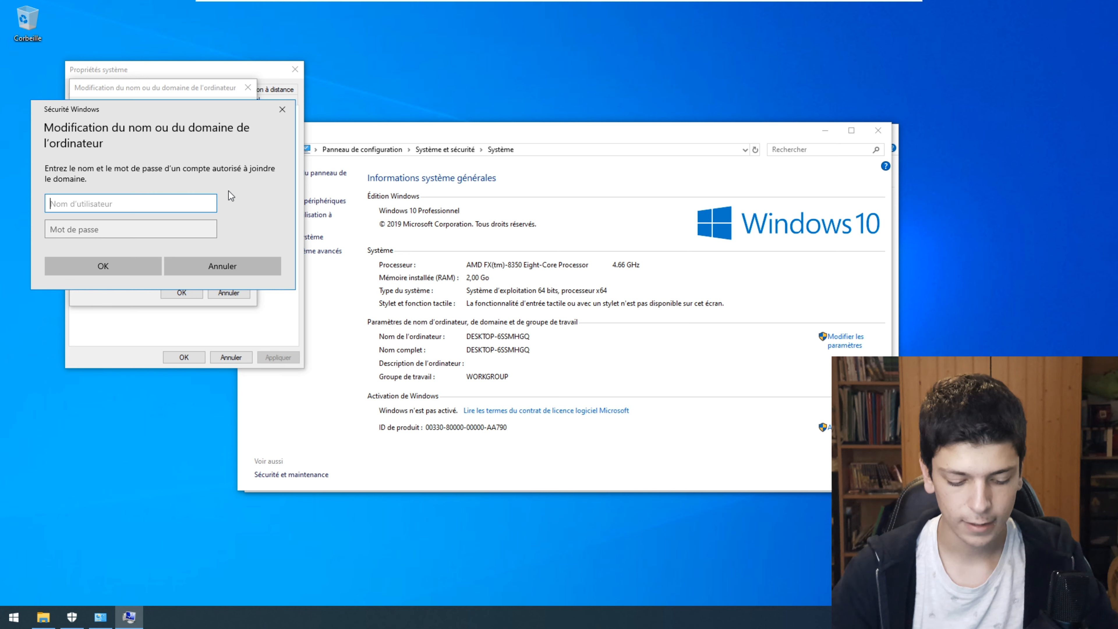
- Authenticate as Administrateur to complete the domain join and close System Properties
{"action": "type", "text": "Administrateur"}
{"action": "key", "text": "Tab"}
{"action": "key", "text": "Return"}
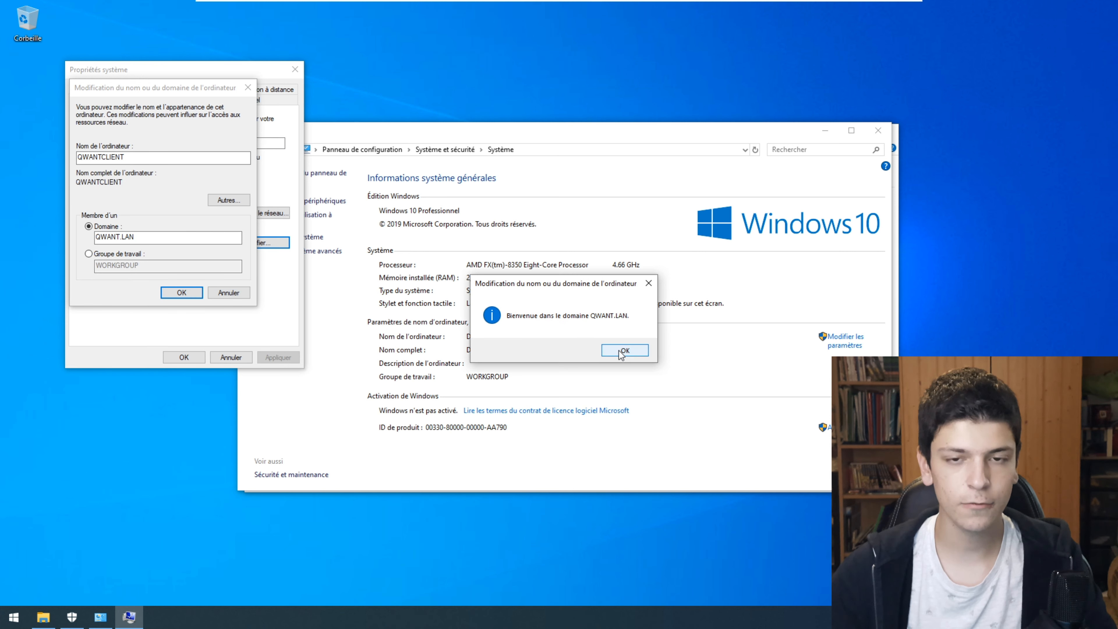
{"action": "left_click", "coordinate": [623, 350]}
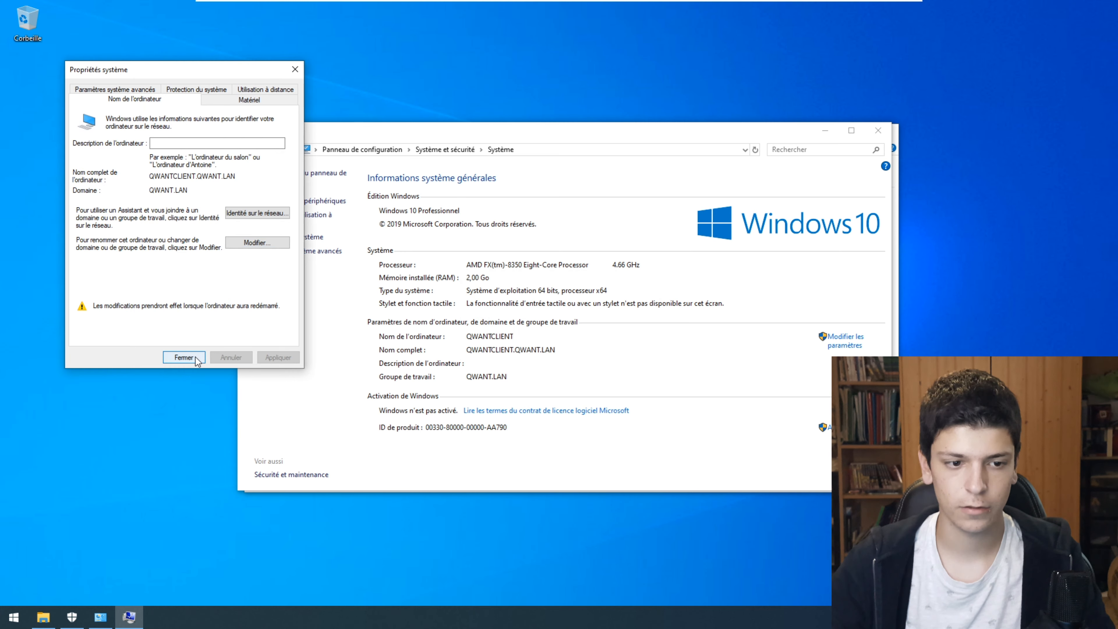
{"action": "key", "text": "Return"}
- Restart the client and sign in with the domain user's username and password
{"action": "left_click", "coordinate": [542, 327]}
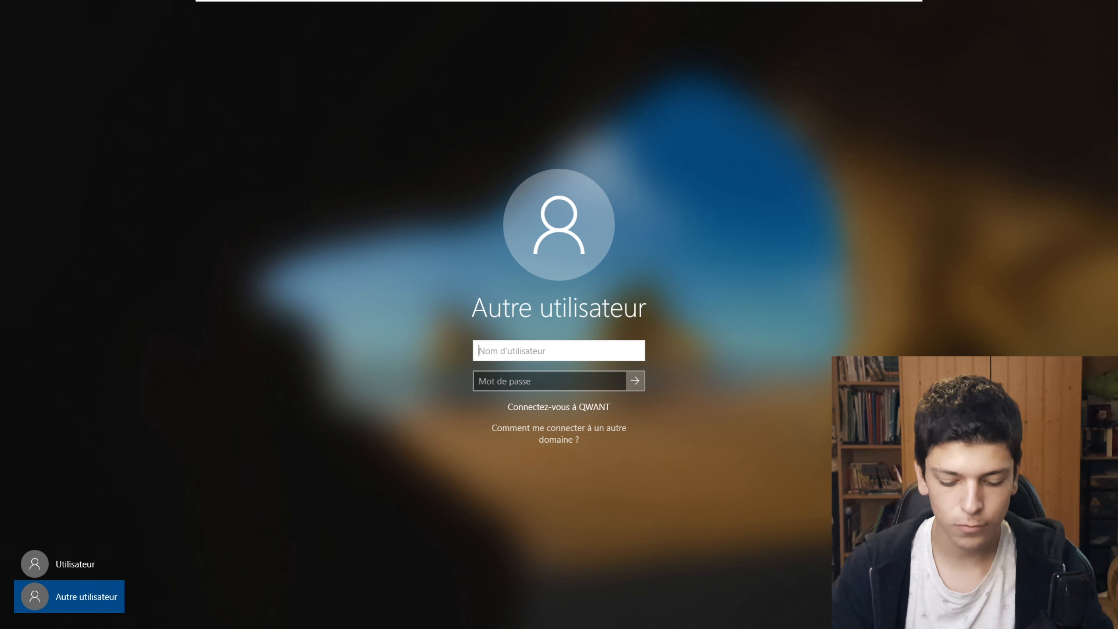
{"action": "type", "text": "Nitot"}
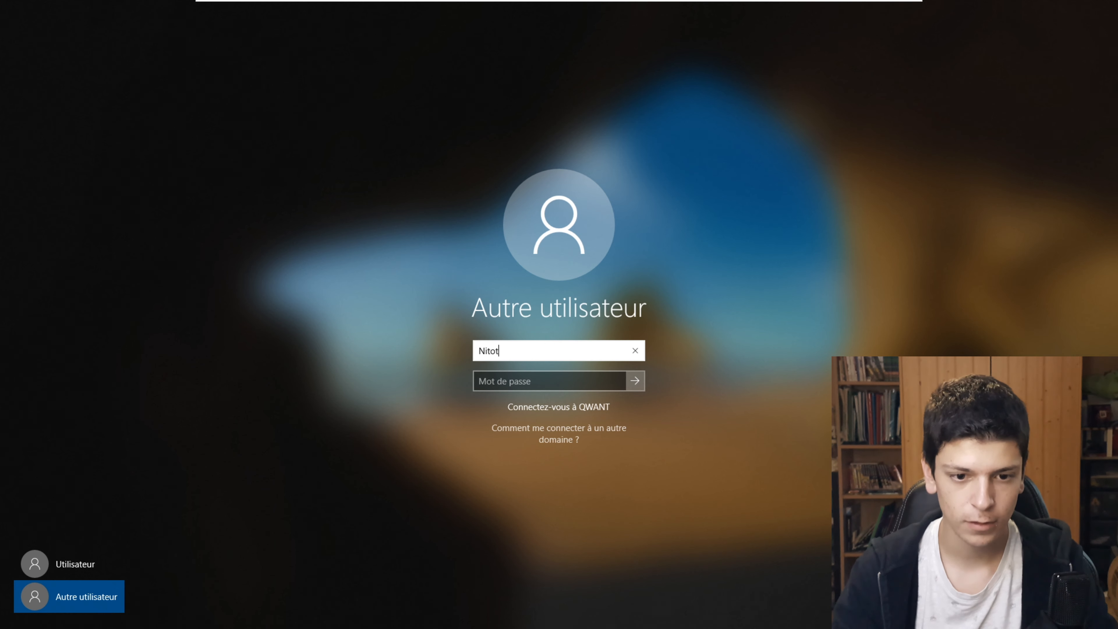
{"action": "key", "text": "Tab"}
{"action": "type", "text": "••••••"}
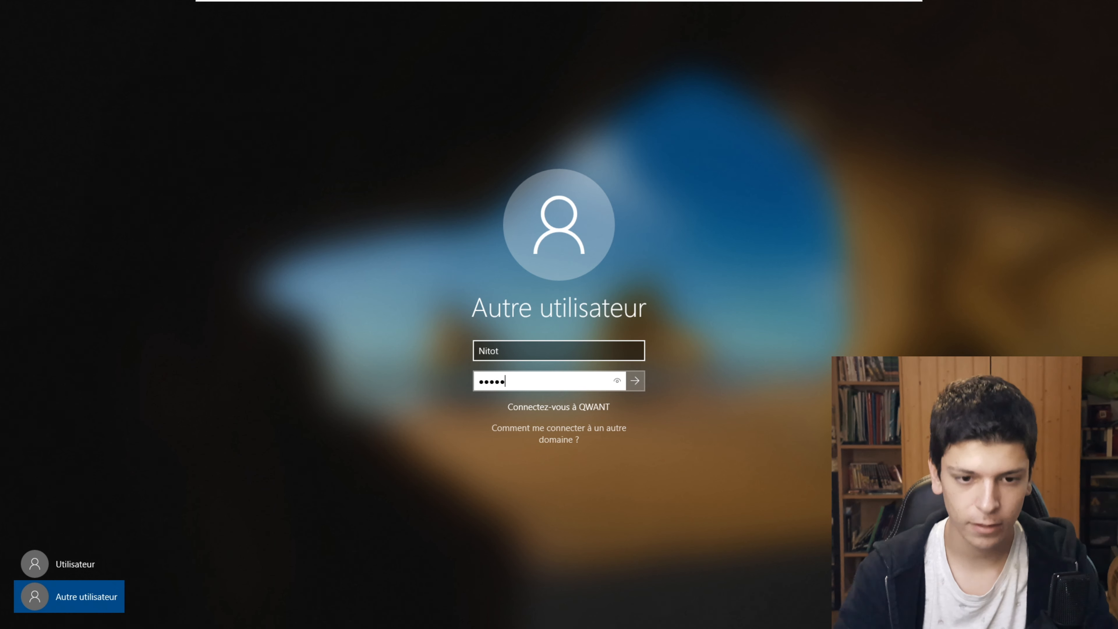
{"action": "key", "text": "Return"}
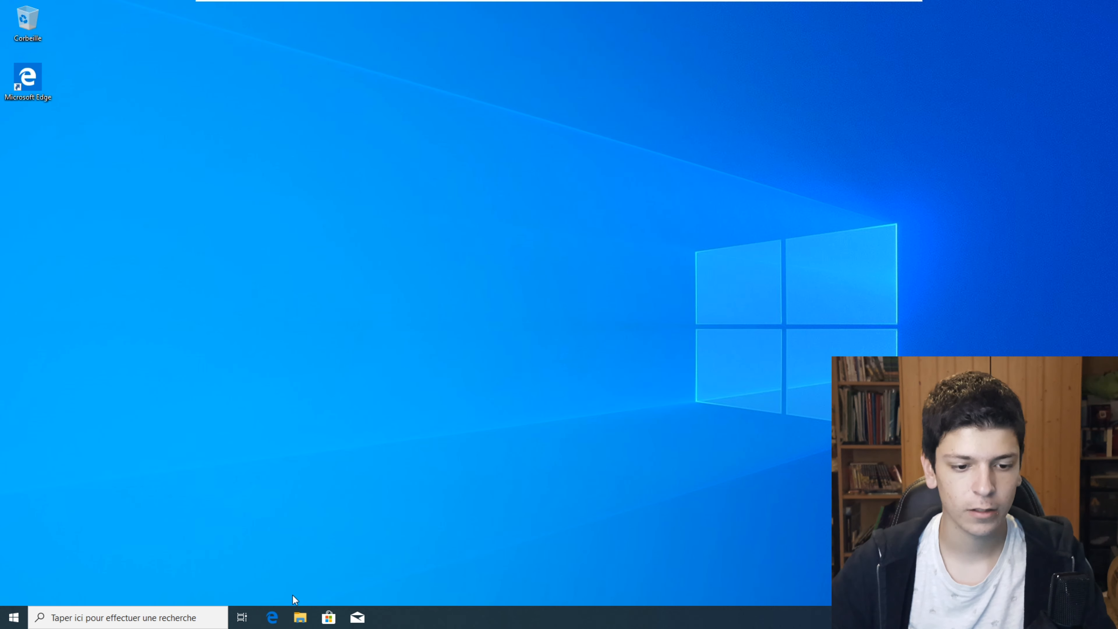
- Show Ce PC in File Explorer and select the local C: drive
{"action": "left_click", "coordinate": [300, 618]}
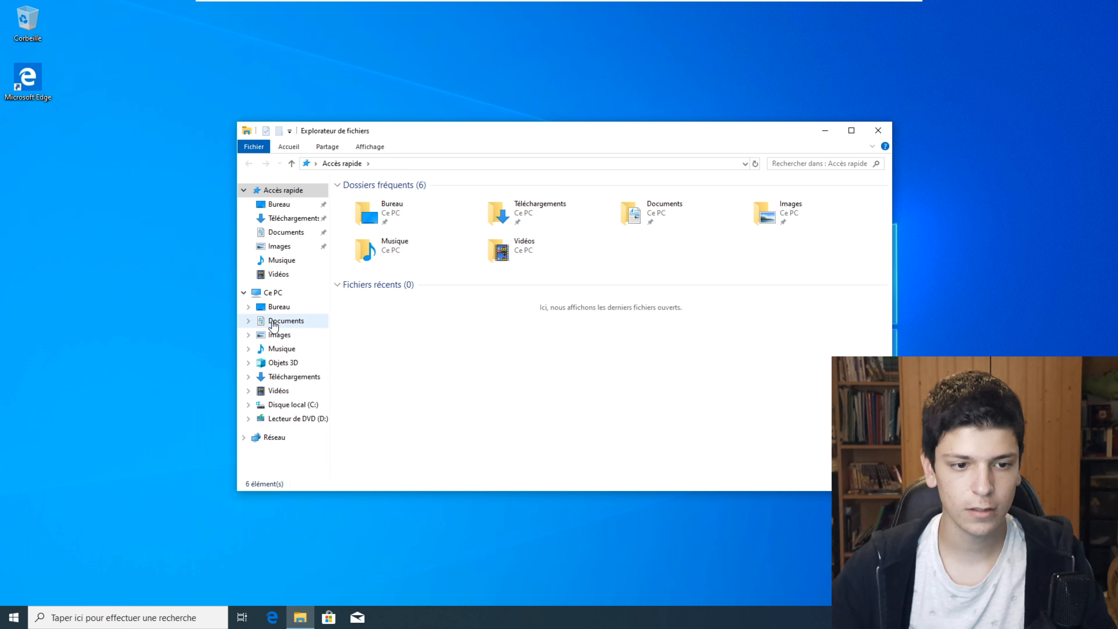
{"action": "left_click", "coordinate": [278, 293]}
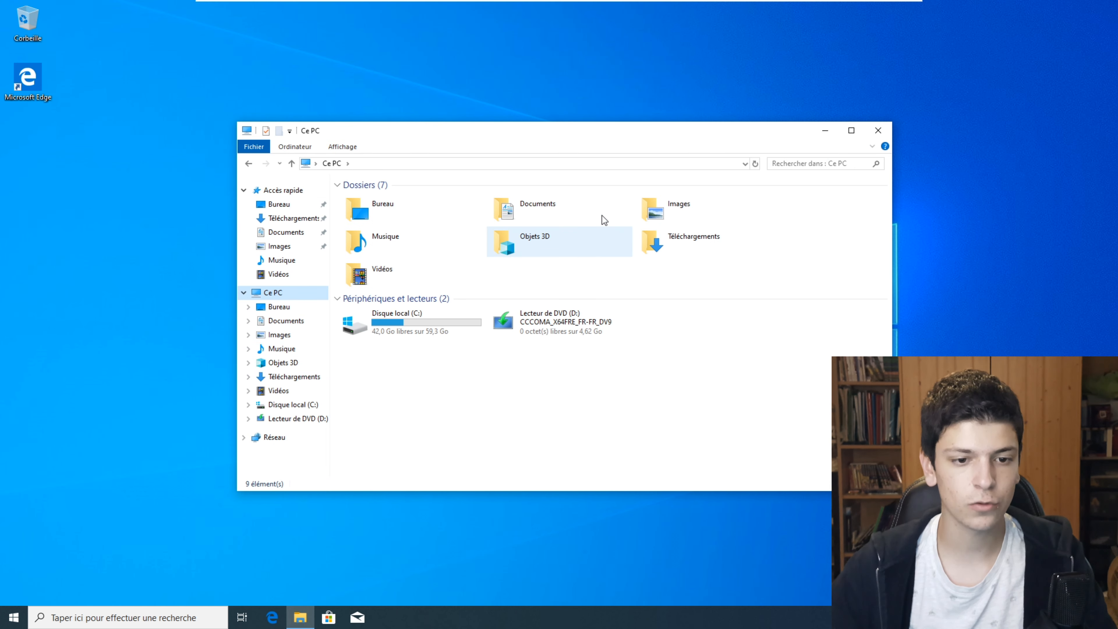
{"action": "left_click", "coordinate": [461, 331]}
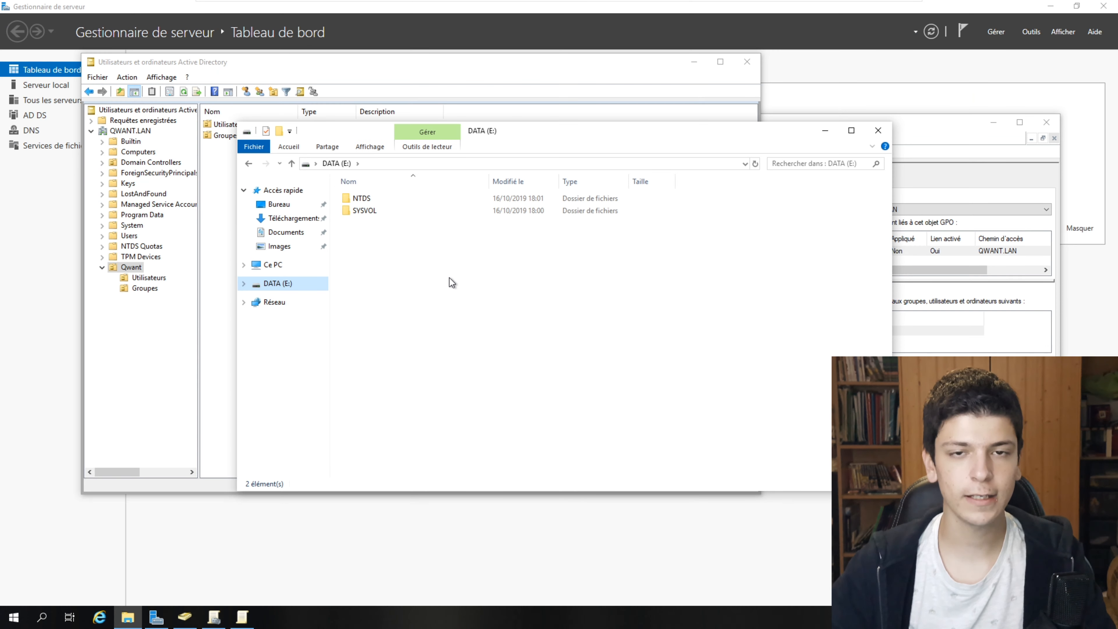
- Create a QWANTRacine folder on DATA (E:) and open its Properties
{"action": "key", "text": "ctrl+shift+n"}
{"action": "type", "text": "QWANTRacine"}
{"action": "key", "text": "Return"}
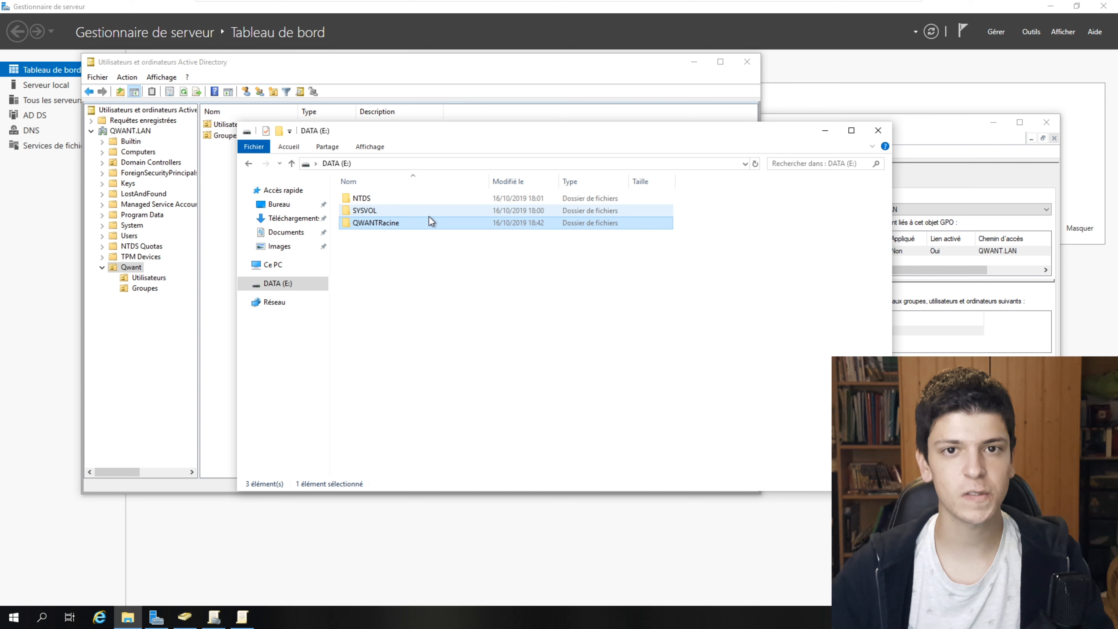
{"action": "right_click", "coordinate": [431, 226]}
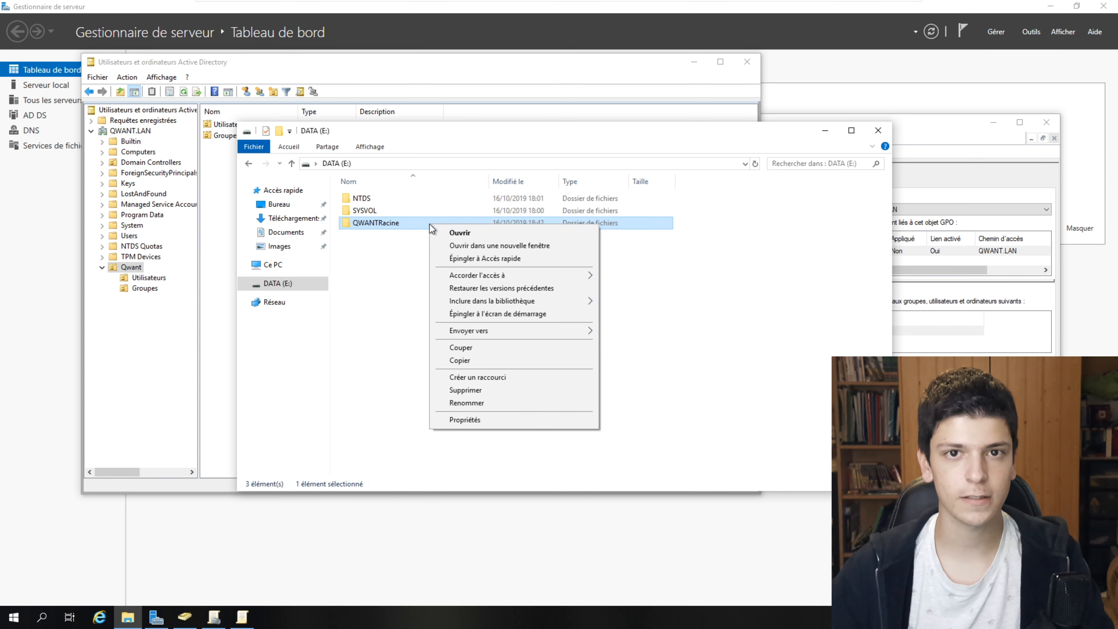
{"action": "left_click", "coordinate": [537, 421]}
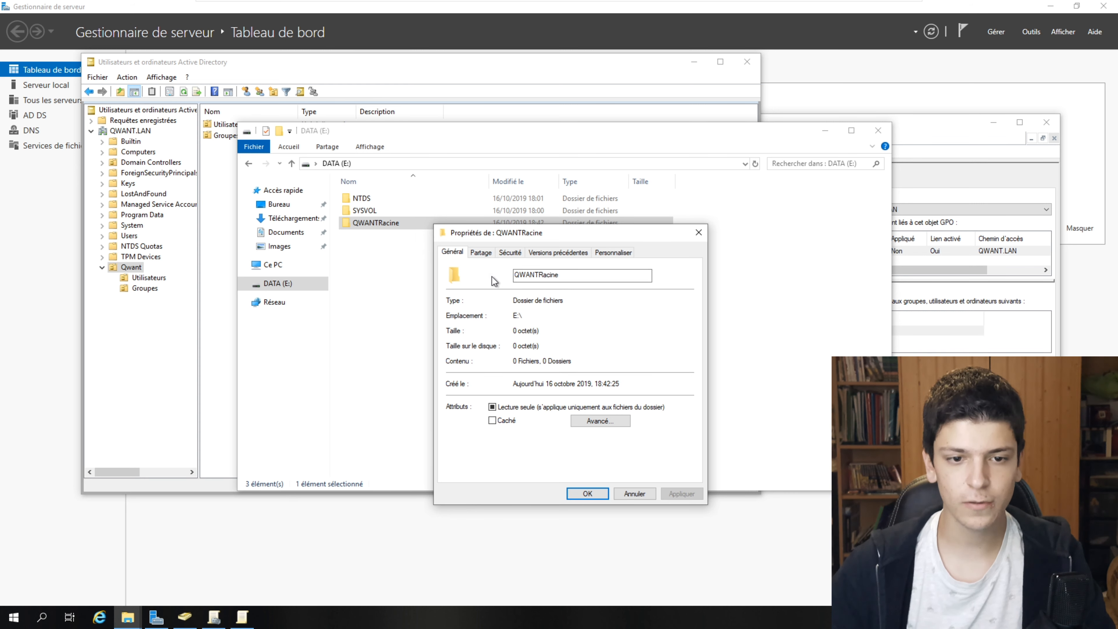
- Enable advanced sharing on QWANTRacine with share name QWANT and open its permissions
{"action": "left_click", "coordinate": [487, 253]}
{"action": "left_click", "coordinate": [519, 394]}
{"action": "left_click", "coordinate": [462, 274]}
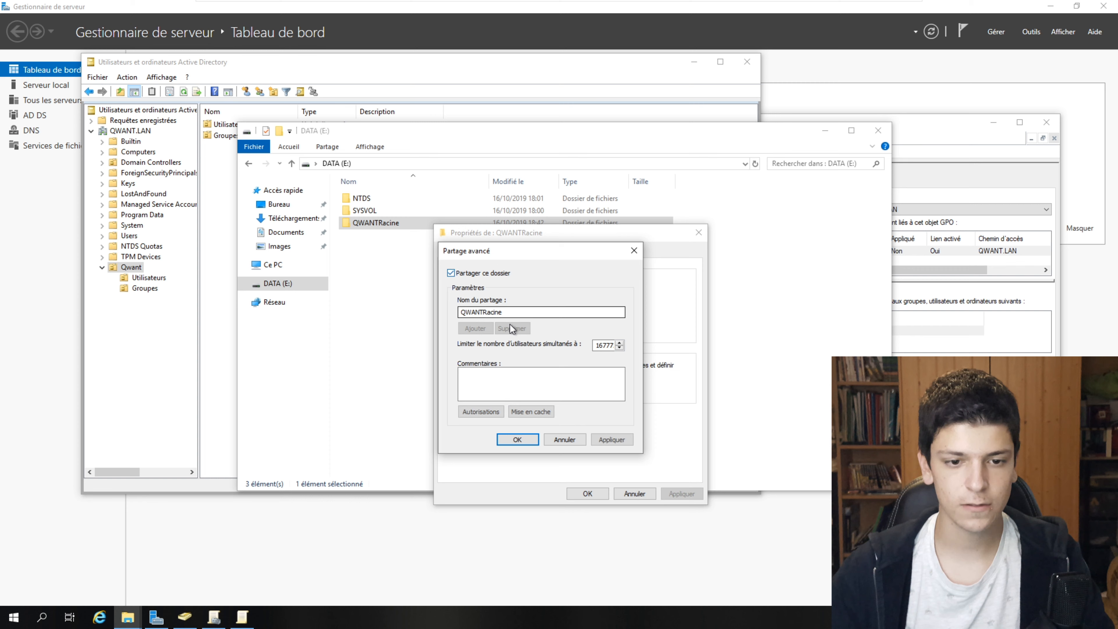
{"action": "left_click", "coordinate": [527, 313]}
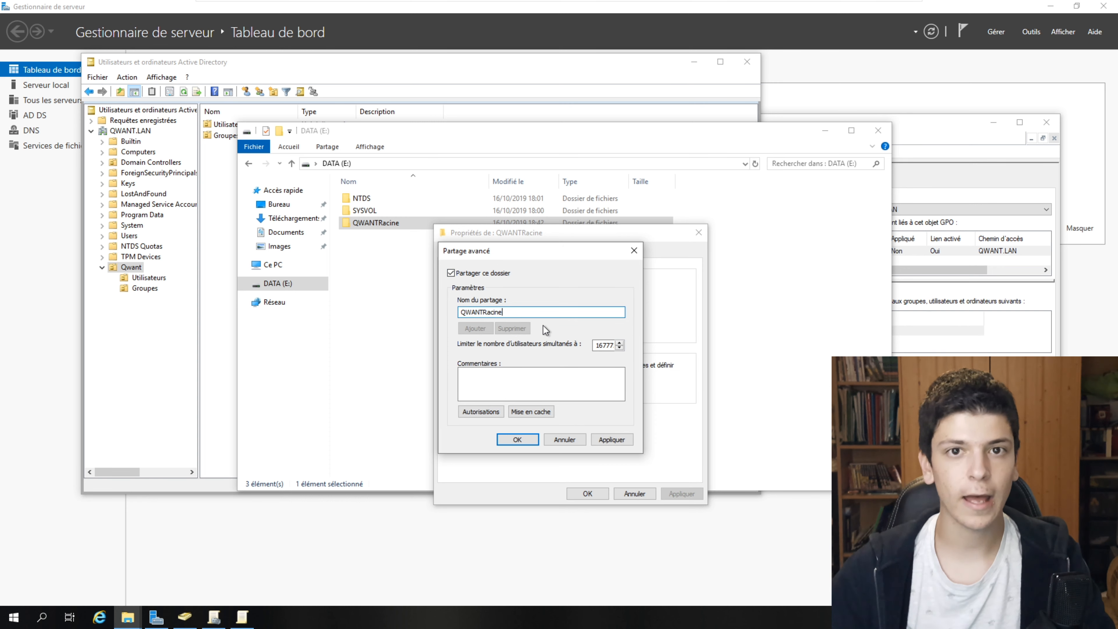
{"action": "left_click_drag", "start_coordinate": [514, 312], "coordinate": [481, 312]}
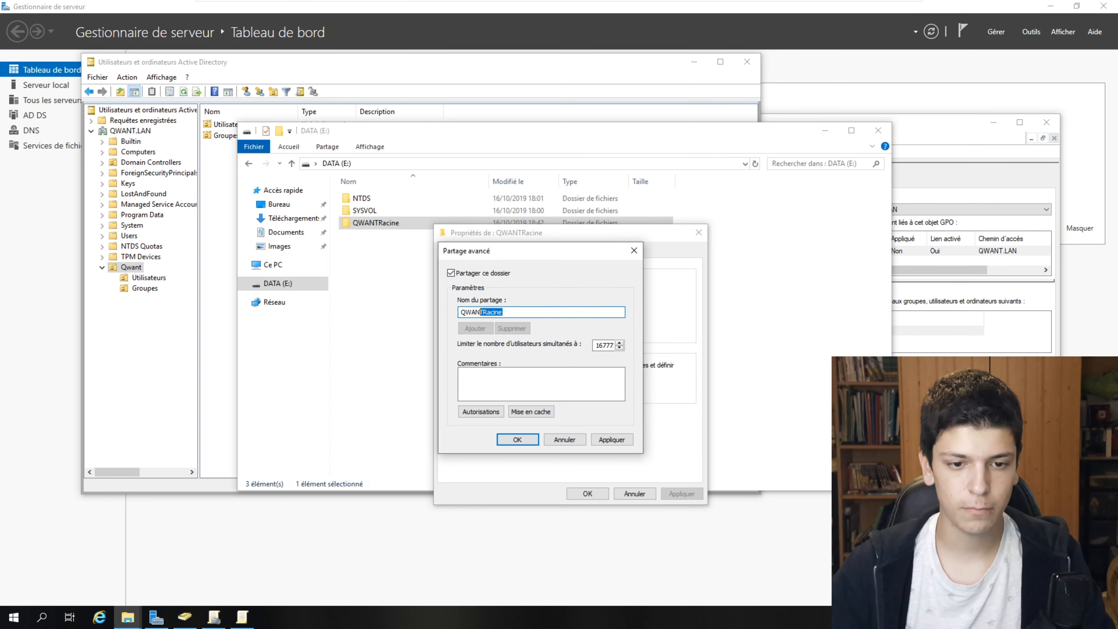
{"action": "key", "text": "BackSpace"}
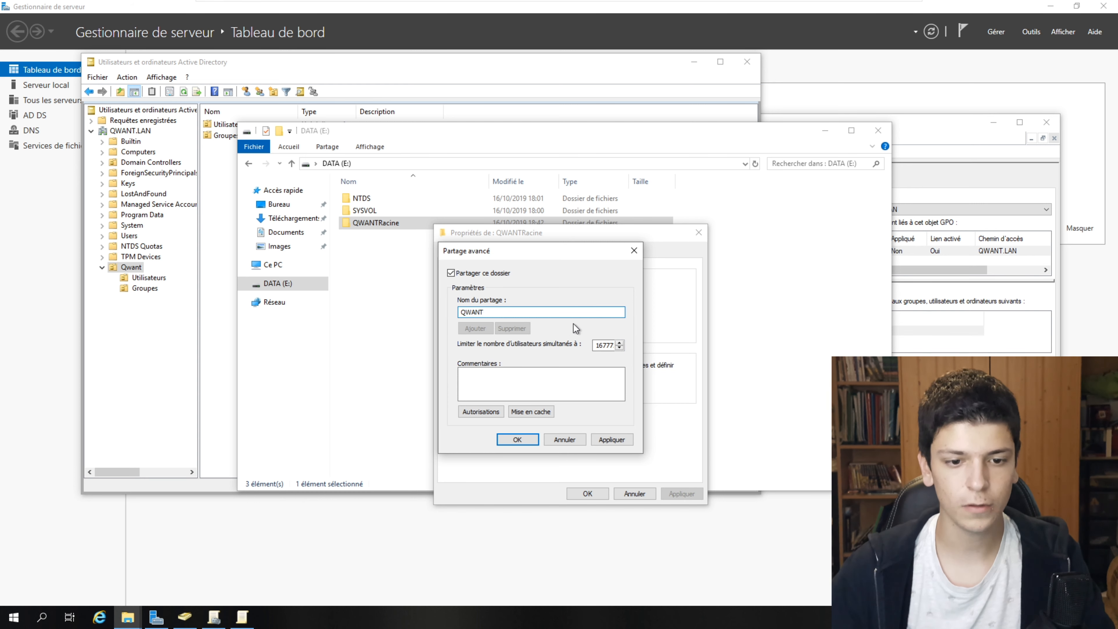
{"action": "left_click", "coordinate": [486, 412]}
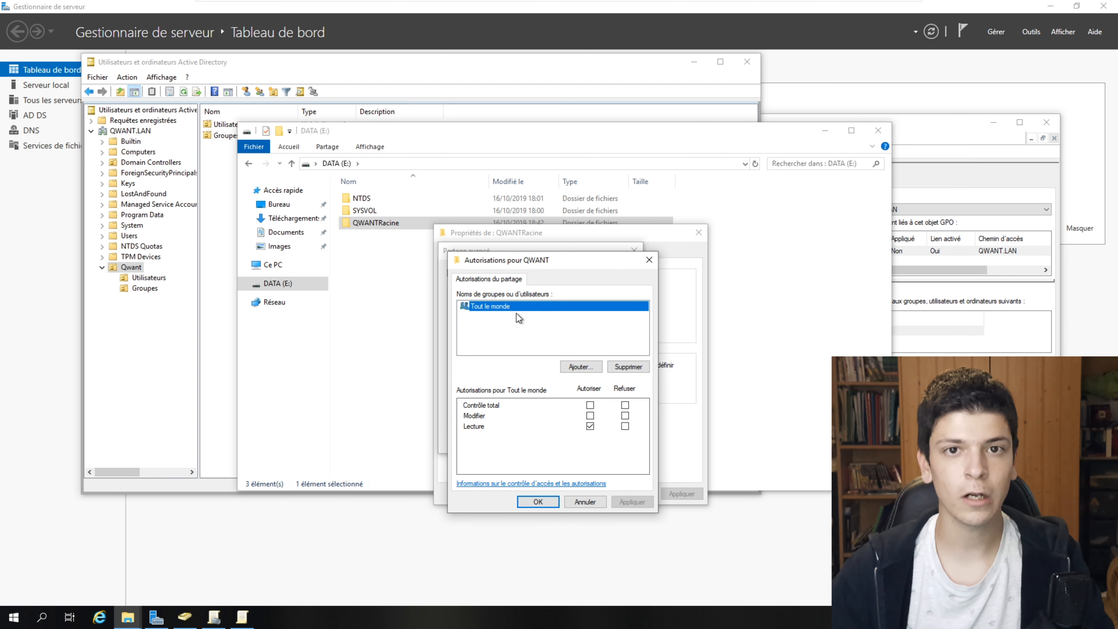
- Replace Tout le monde with Admins and g_qwant in the QWANT share permissions, reviewing each entry
{"action": "left_click", "coordinate": [620, 368]}
{"action": "left_click", "coordinate": [581, 367]}
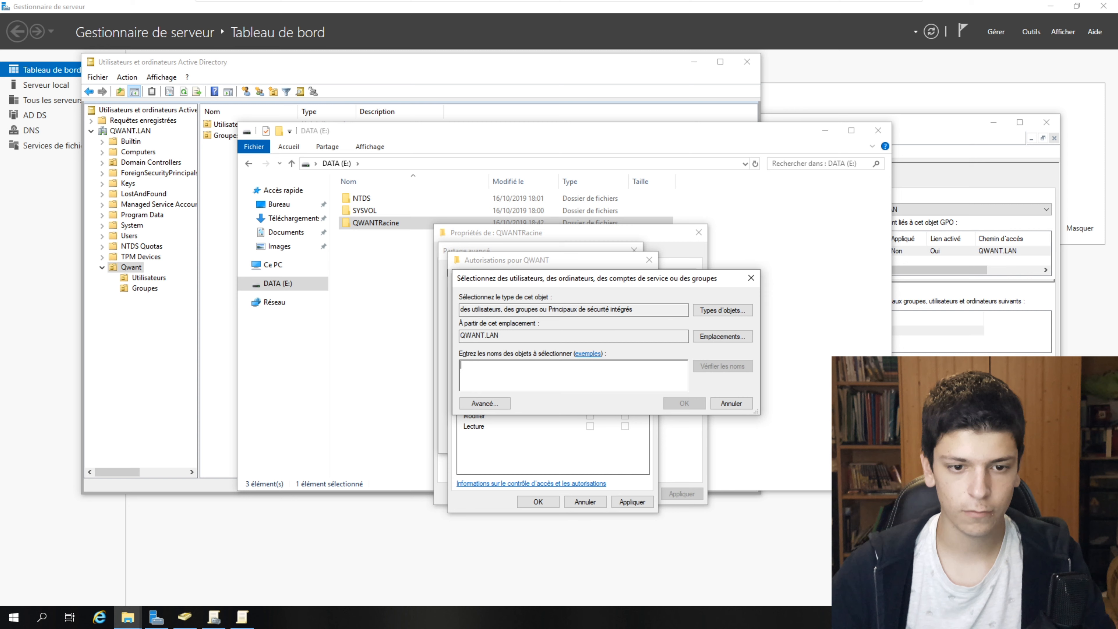
{"action": "type", "text": "Admins"}
{"action": "key", "text": "Return"}
{"action": "type", "text": "g_qwant"}
{"action": "key", "text": "Return"}
{"action": "left_click", "coordinate": [505, 307]}
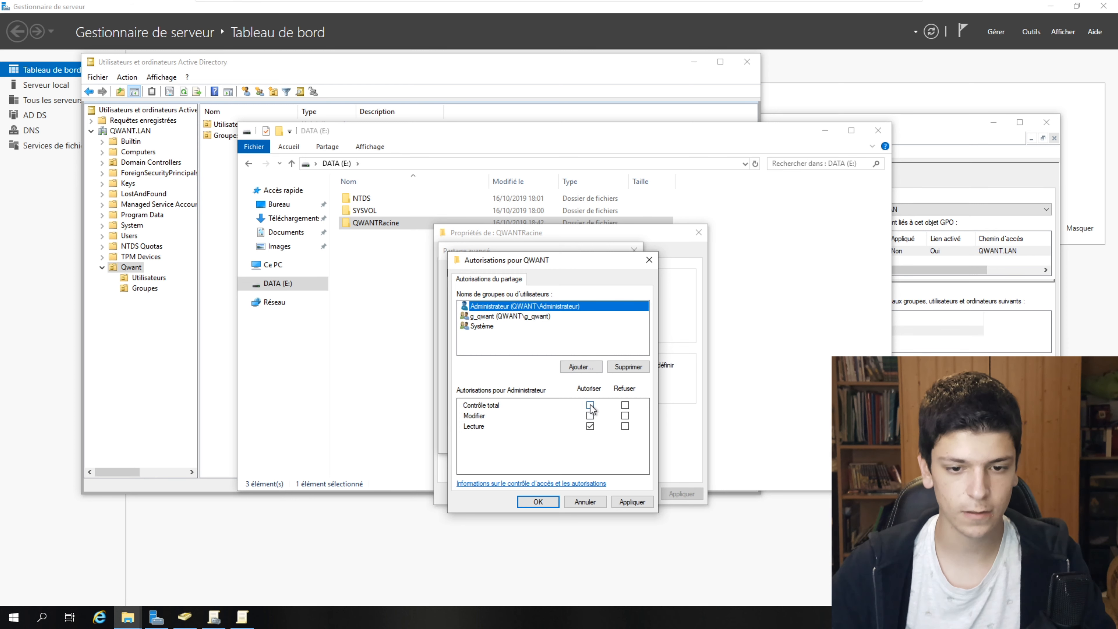
{"action": "key", "text": "Down"}
{"action": "key", "text": "Down"}
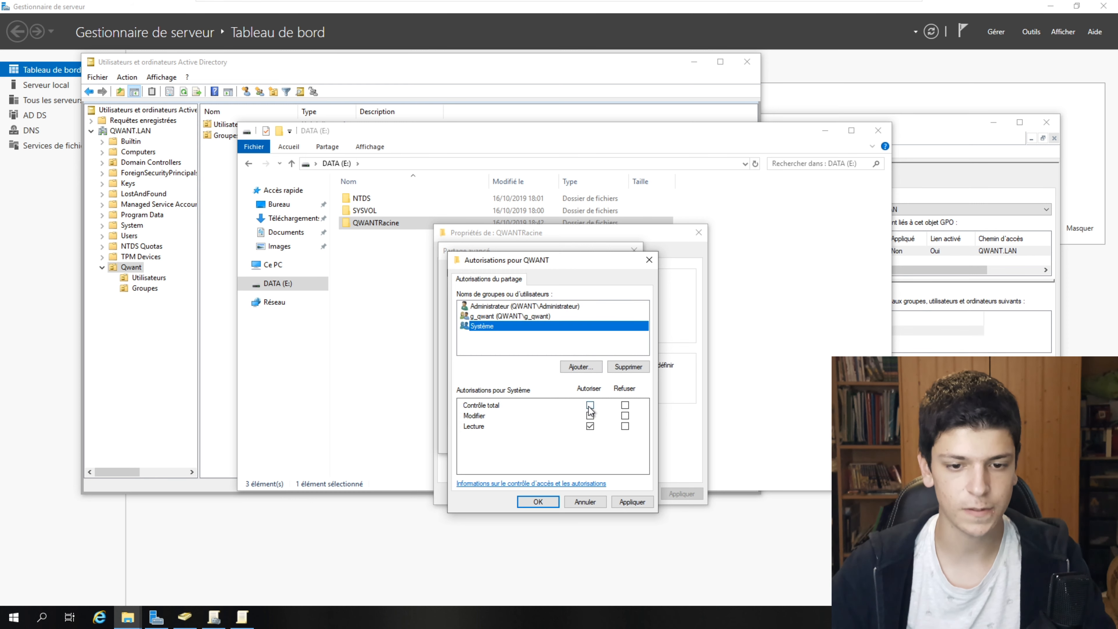
{"action": "key", "text": "Up"}
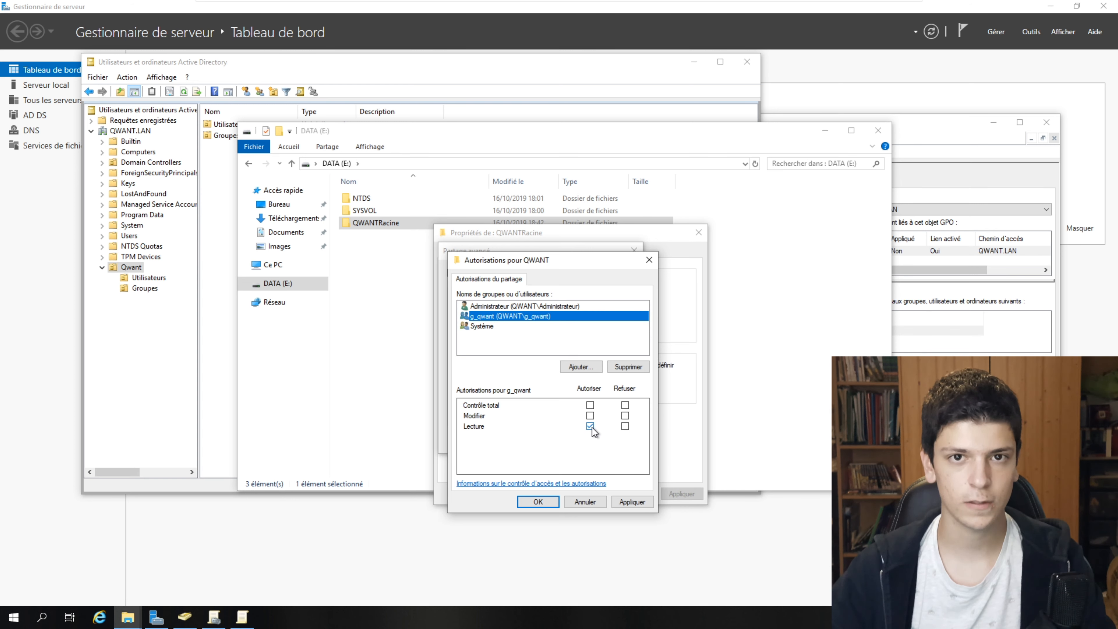
- Allow g_qwant Modifier and Lecture on the QWANT share
{"action": "left_click", "coordinate": [592, 427]}
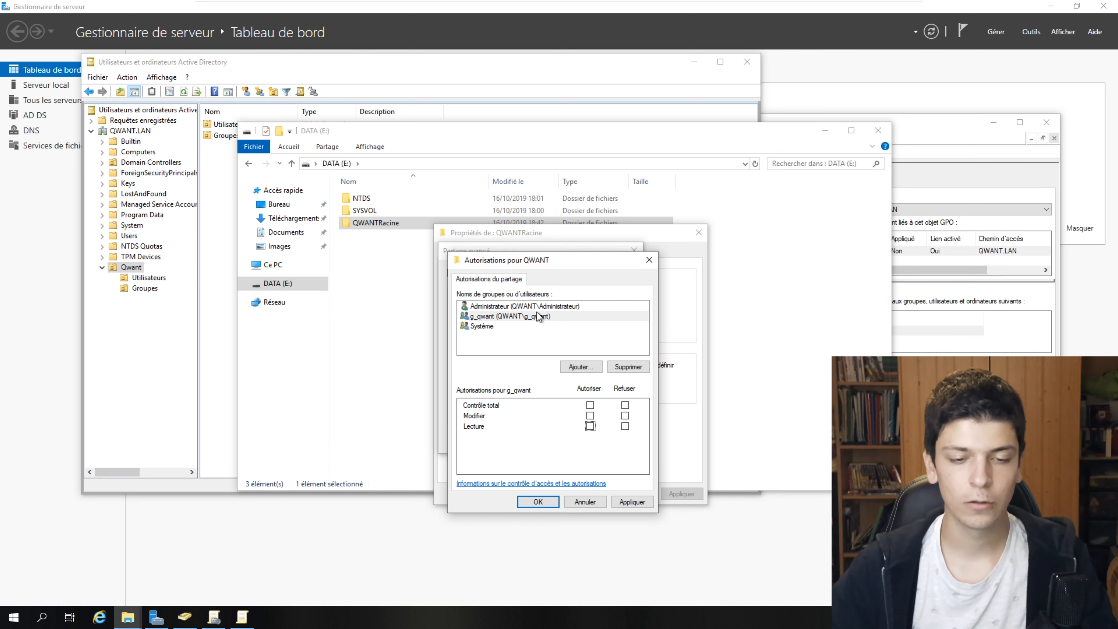
{"action": "left_click_drag", "start_coordinate": [506, 261], "coordinate": [469, 191]}
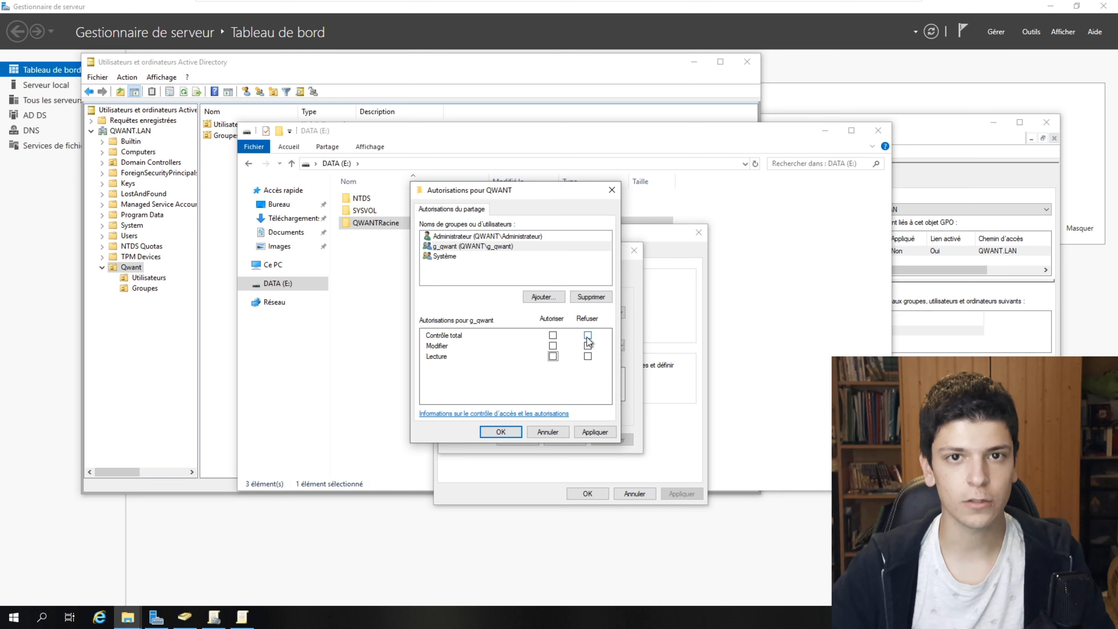
{"action": "left_click", "coordinate": [478, 247]}
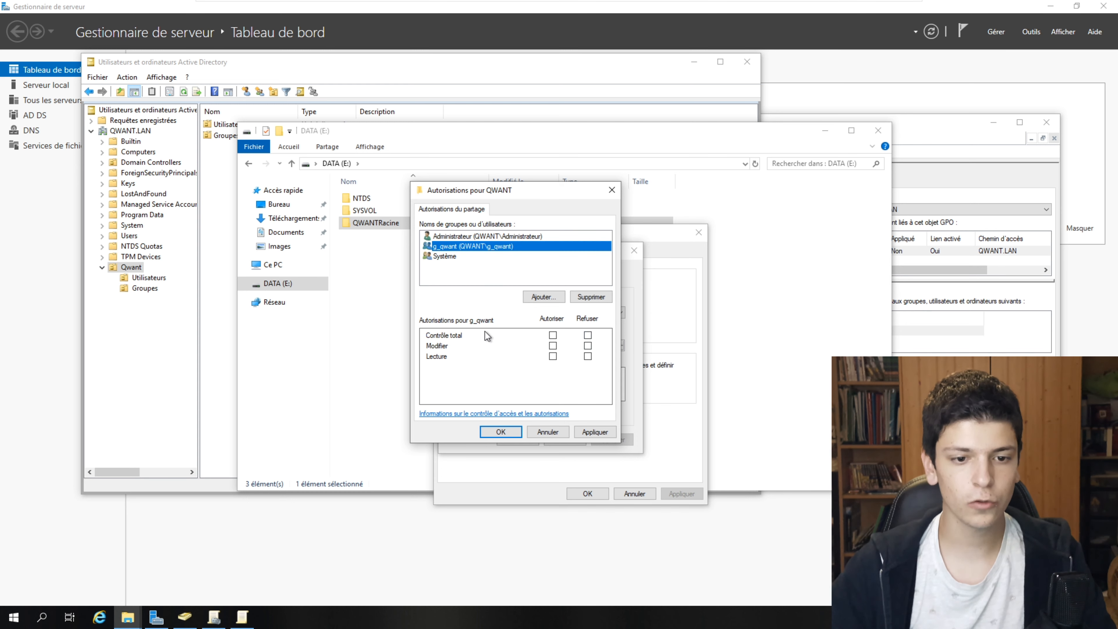
{"action": "left_click", "coordinate": [553, 345]}
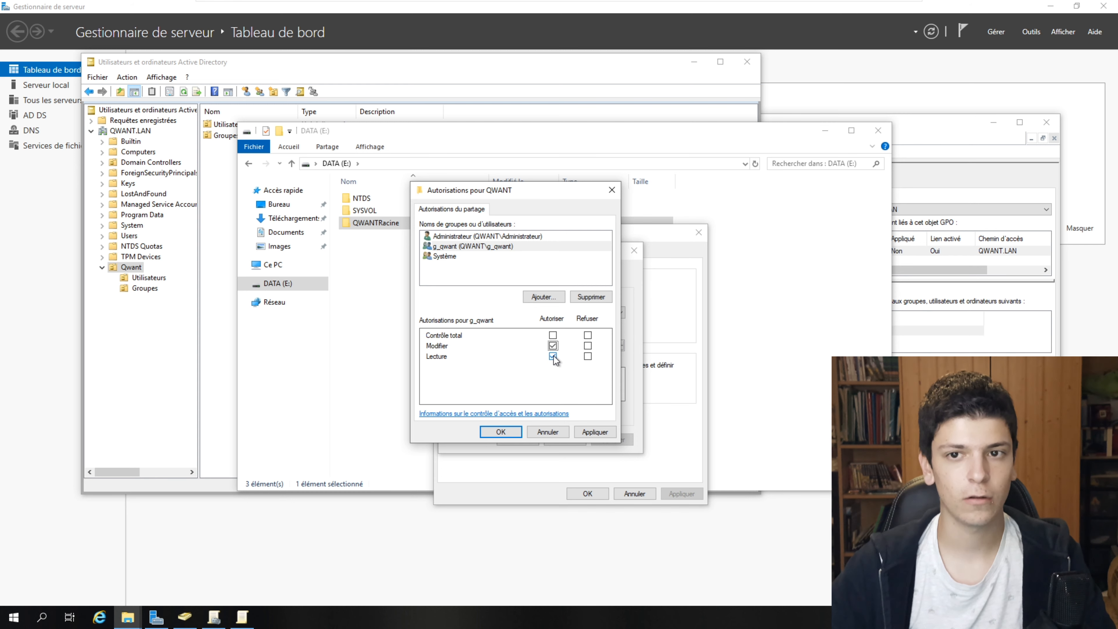
- Confirm the share permissions and advanced sharing, close properties, and open QWANTRacine
{"action": "left_click", "coordinate": [515, 434]}
{"action": "left_click", "coordinate": [513, 439]}
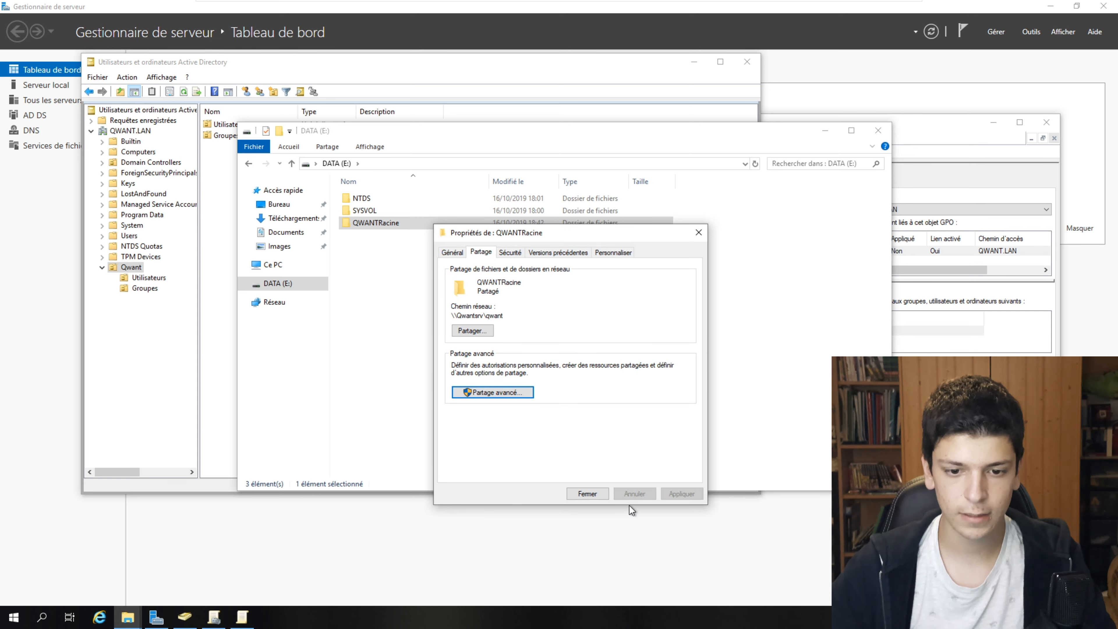
{"action": "left_click", "coordinate": [597, 493]}
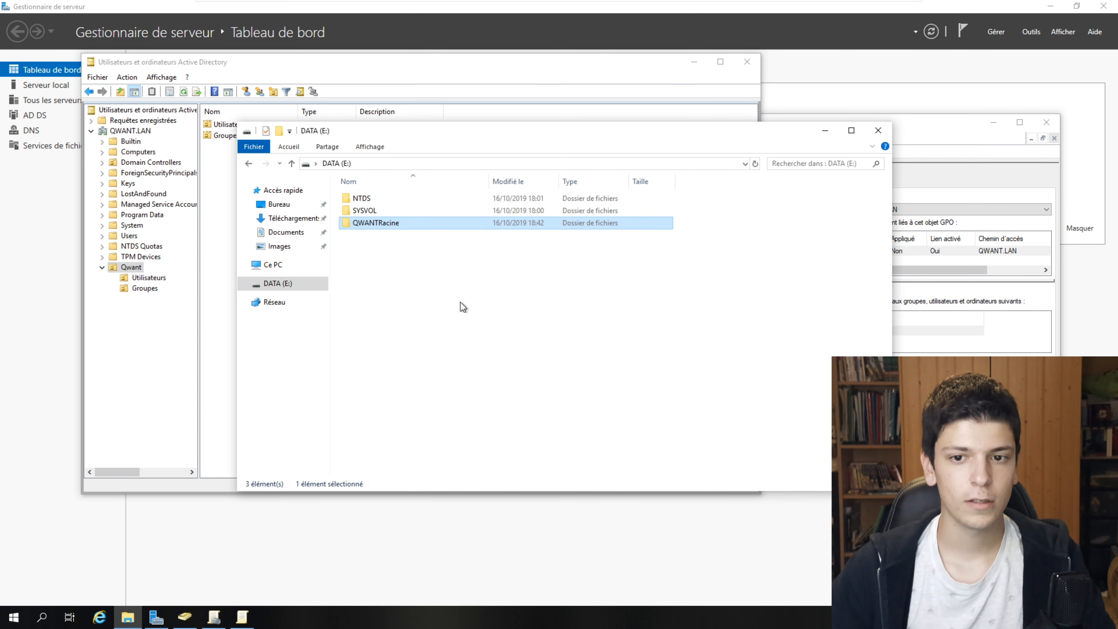
{"action": "double_click", "coordinate": [406, 223]}
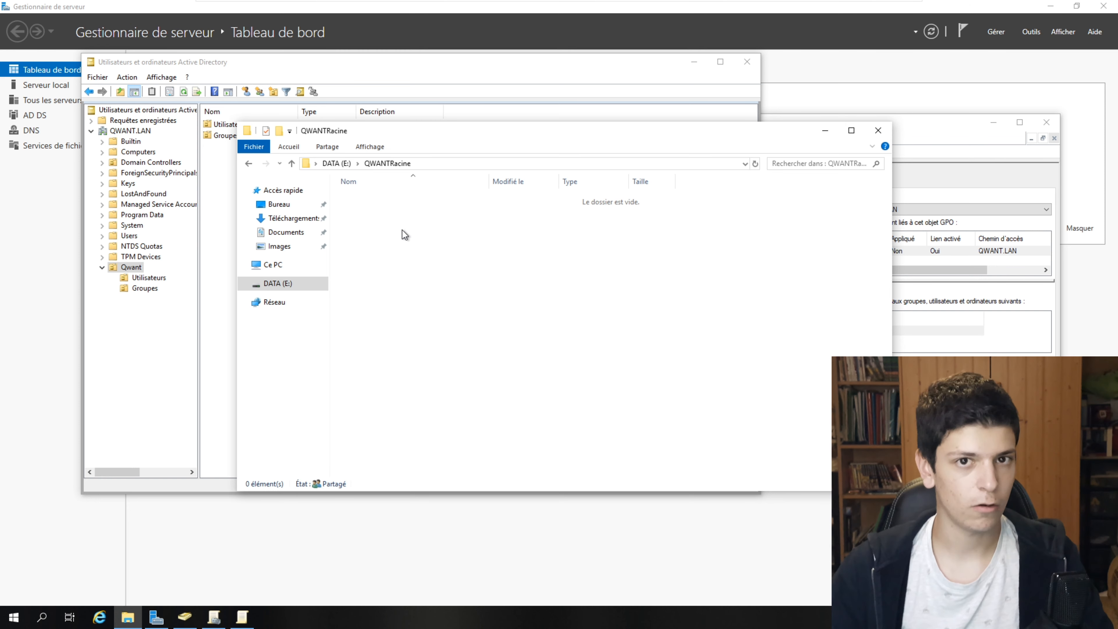
- Create a new folder named Nitot inside QWANTRacine
{"action": "right_click", "coordinate": [457, 266]}
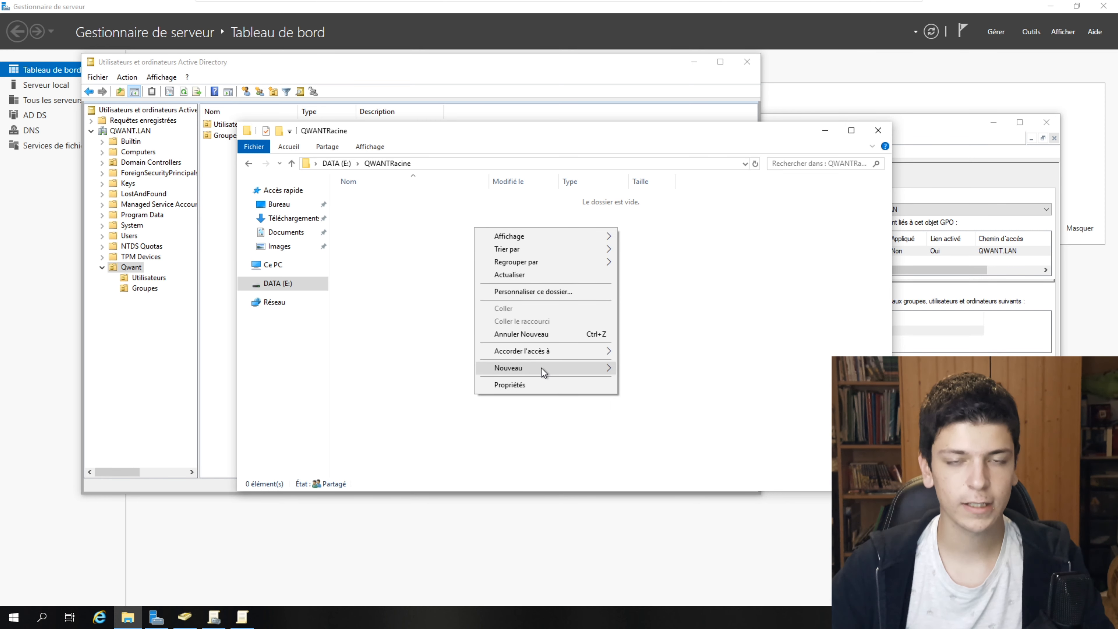
{"action": "mouse_move", "coordinate": [542, 367]}
{"action": "left_click", "coordinate": [662, 368]}
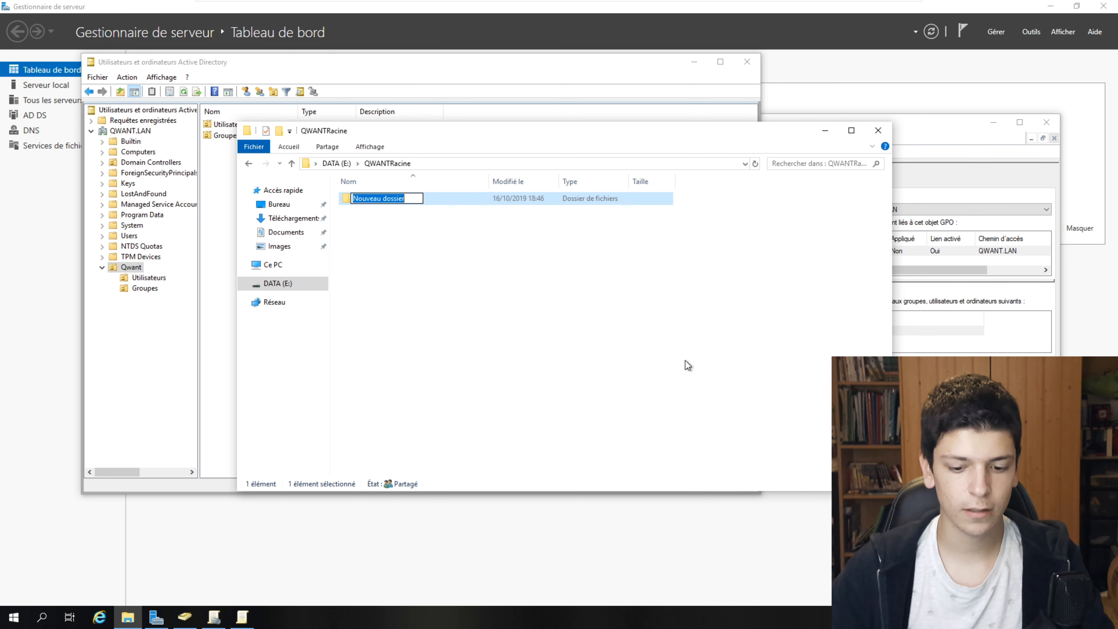
{"action": "type", "text": "Nitot"}
{"action": "key", "text": "Return"}
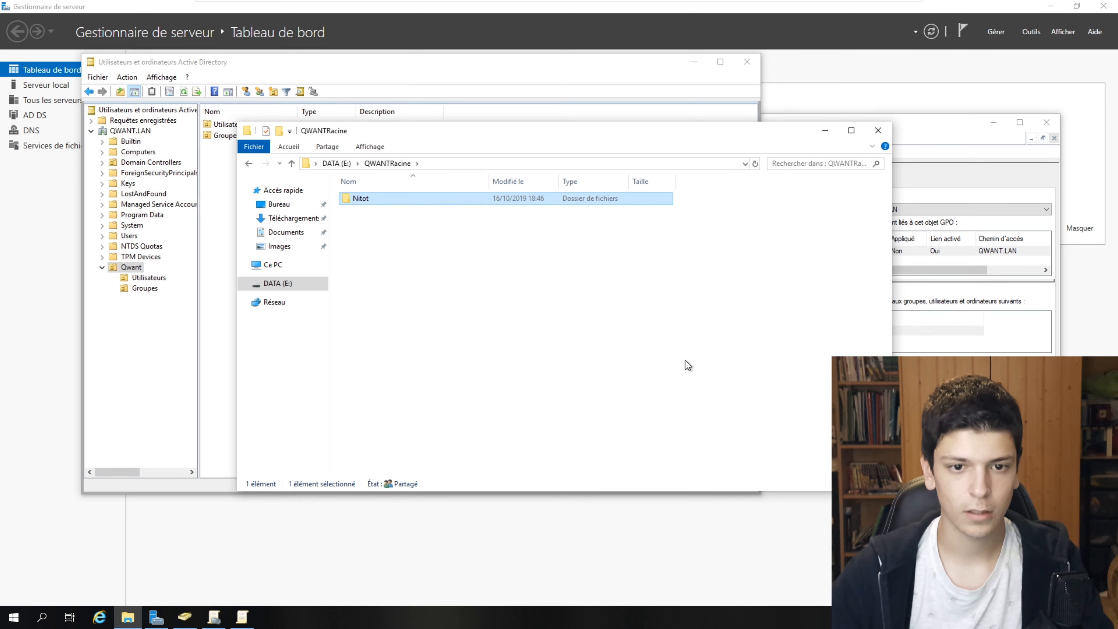
- Review Nitot's security entries for Système, Utilisateurs and Administrateurs without changes
{"action": "right_click", "coordinate": [465, 203]}
{"action": "left_click", "coordinate": [524, 397]}
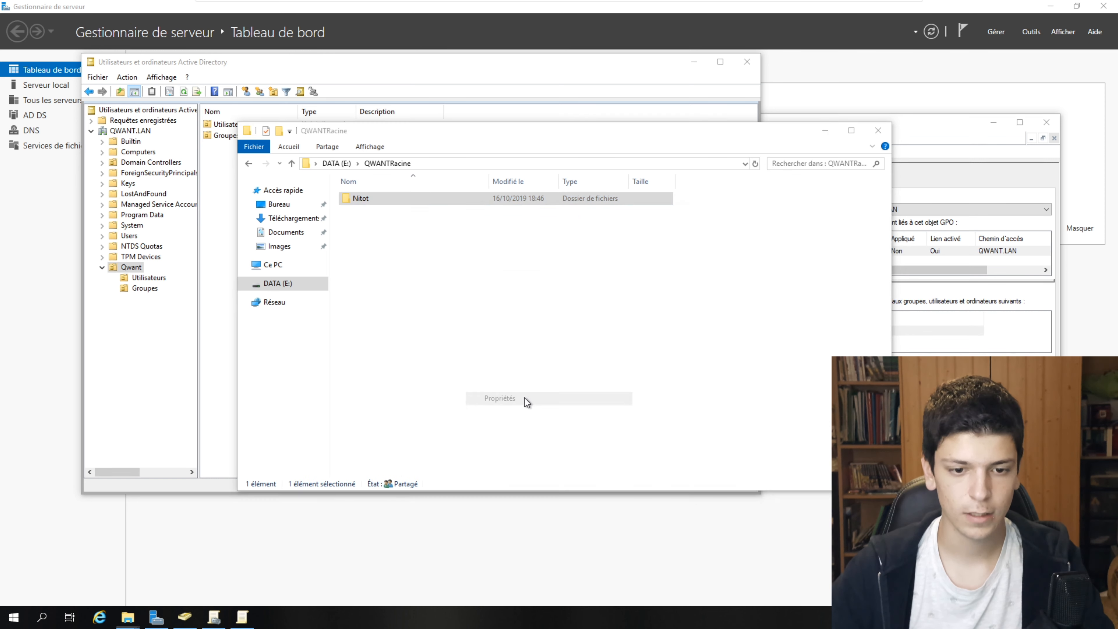
{"action": "left_click", "coordinate": [545, 231]}
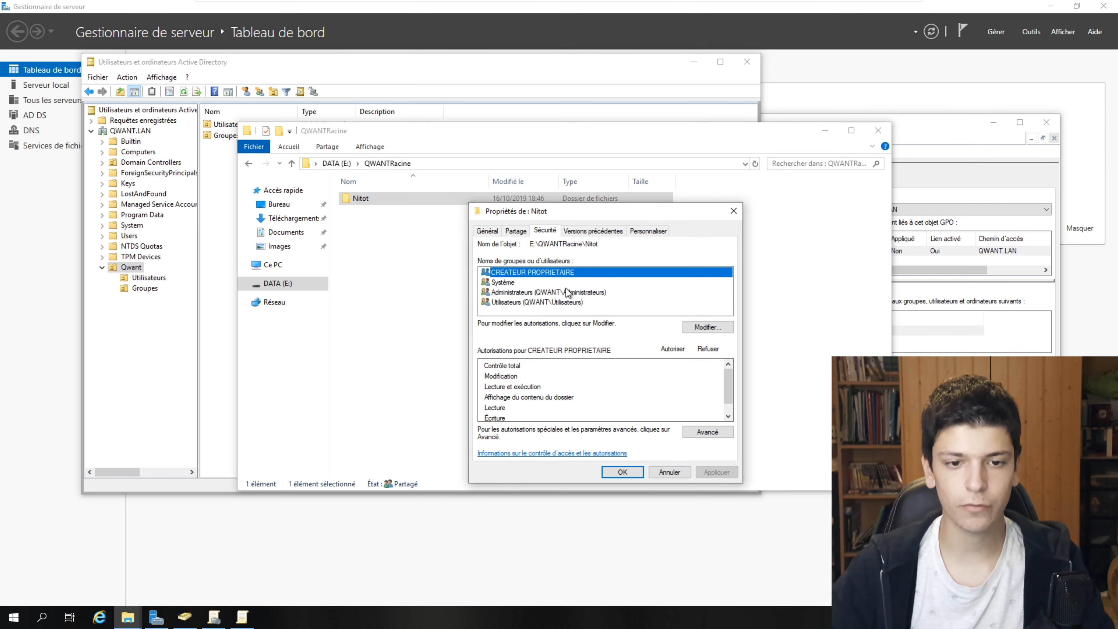
{"action": "left_click", "coordinate": [529, 284]}
{"action": "left_click", "coordinate": [556, 304]}
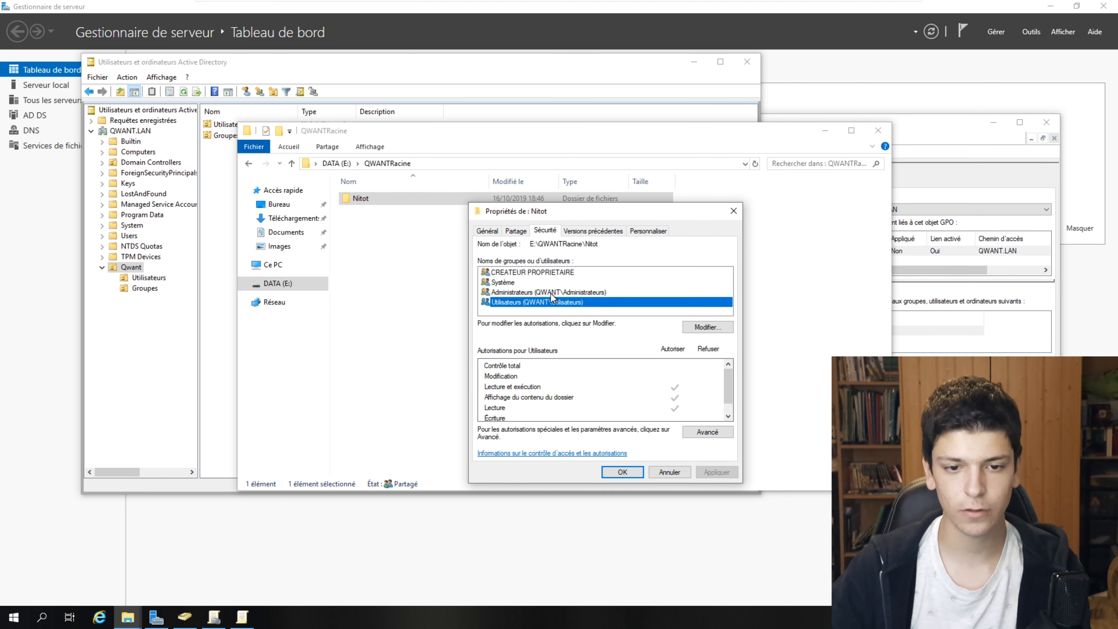
{"action": "left_click", "coordinate": [551, 293]}
{"action": "left_click", "coordinate": [675, 477]}
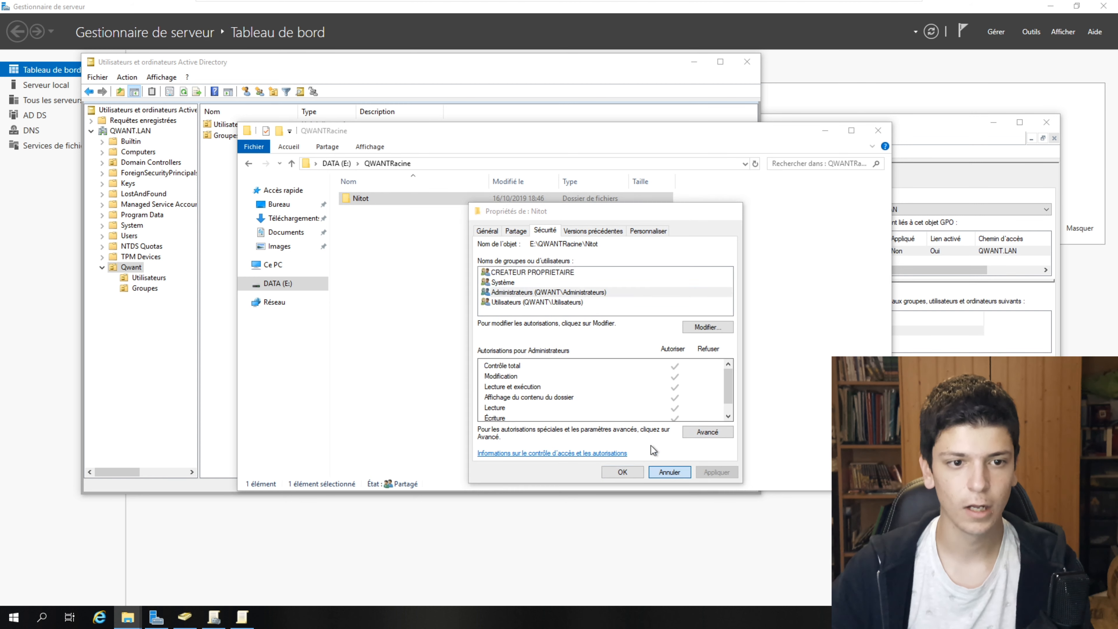
- Try removing CREATEUR PROPRIETAIRE from QWANTRacine's permissions, which inheritance blocks
{"action": "left_click", "coordinate": [337, 164]}
{"action": "right_click", "coordinate": [416, 210]}
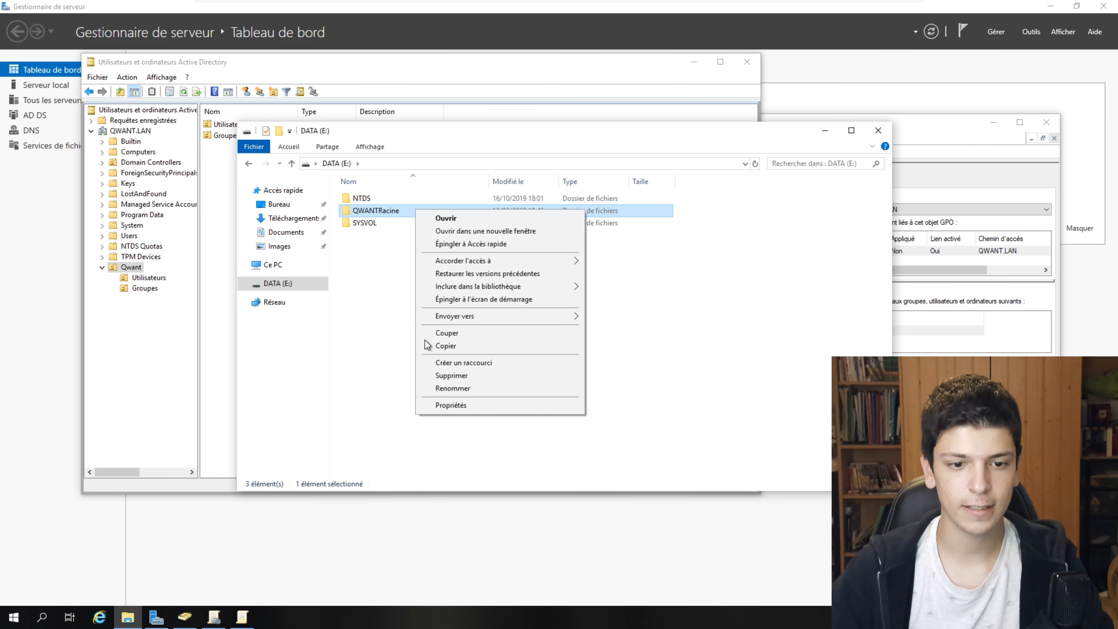
{"action": "left_click", "coordinate": [463, 402]}
{"action": "left_click", "coordinate": [492, 238]}
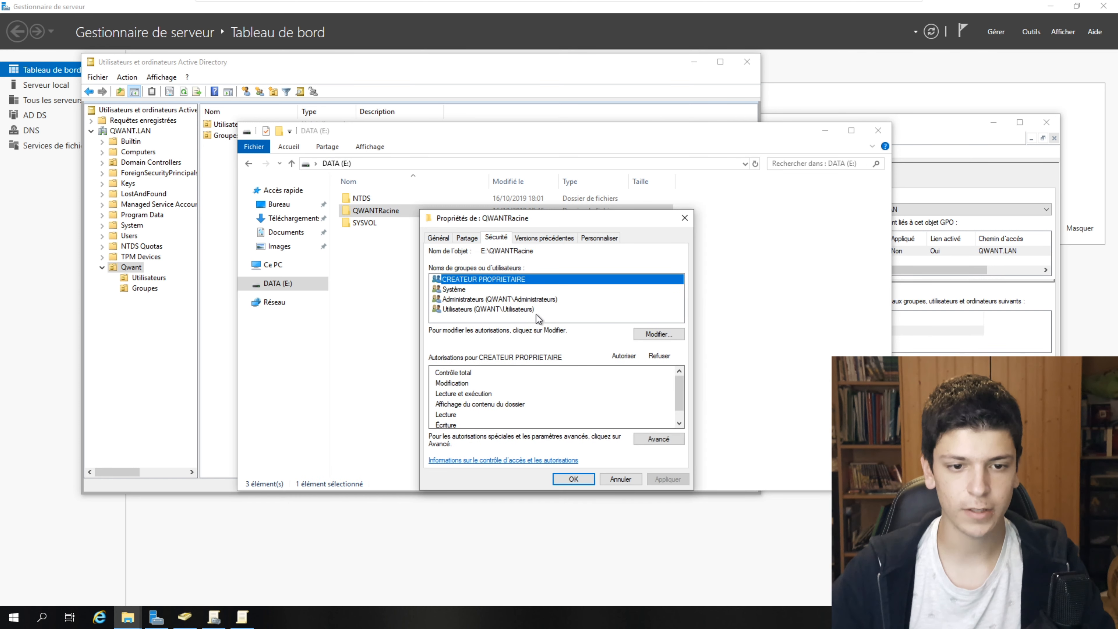
{"action": "left_click", "coordinate": [654, 335]}
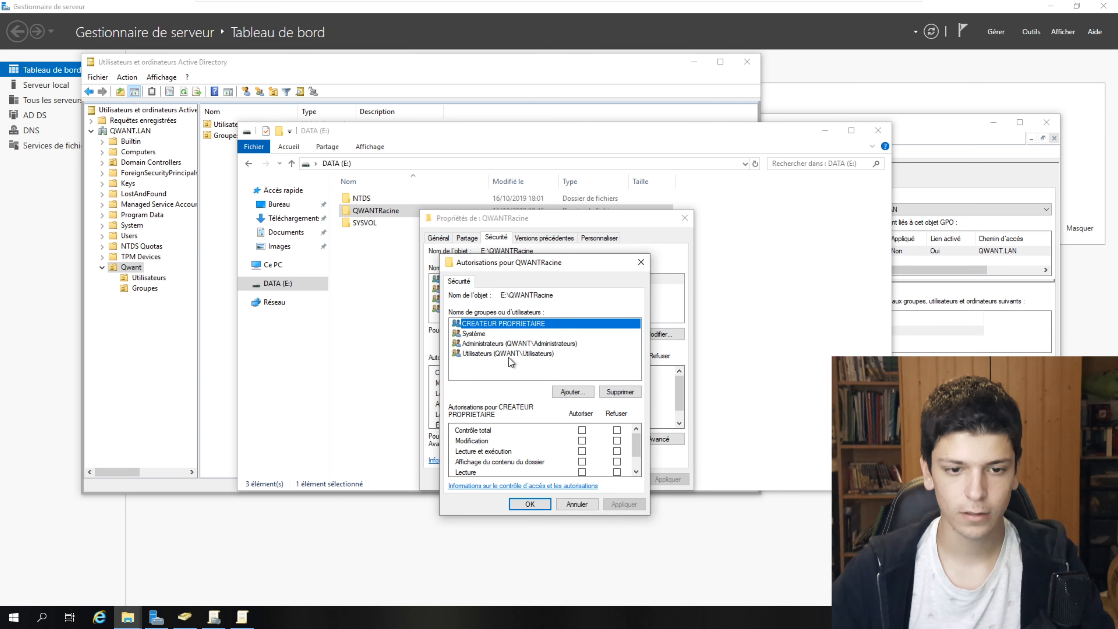
{"action": "left_click", "coordinate": [618, 393]}
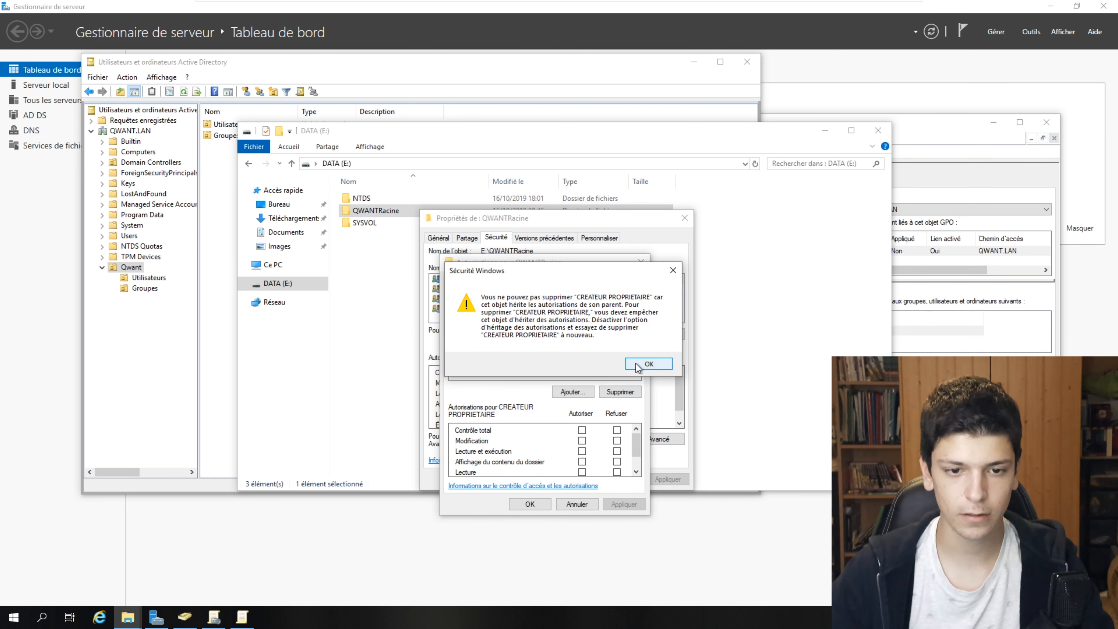
{"action": "left_click", "coordinate": [637, 365]}
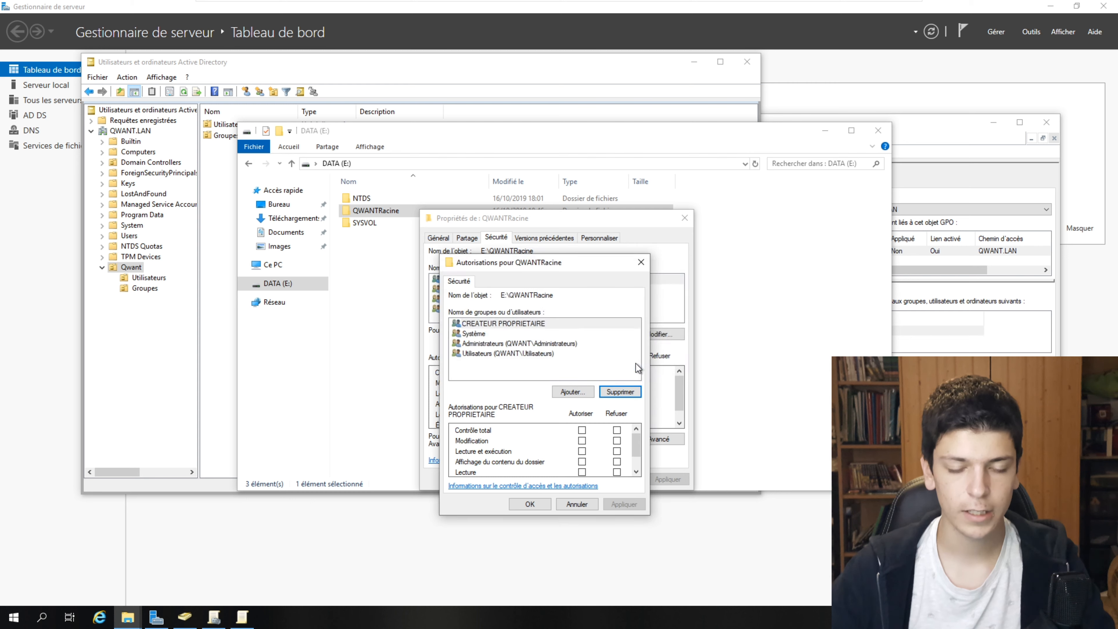
{"action": "left_click", "coordinate": [572, 504]}
- Disable inheritance on QWANTRacine, converting inherited entries into explicit permissions
{"action": "left_click", "coordinate": [660, 438]}
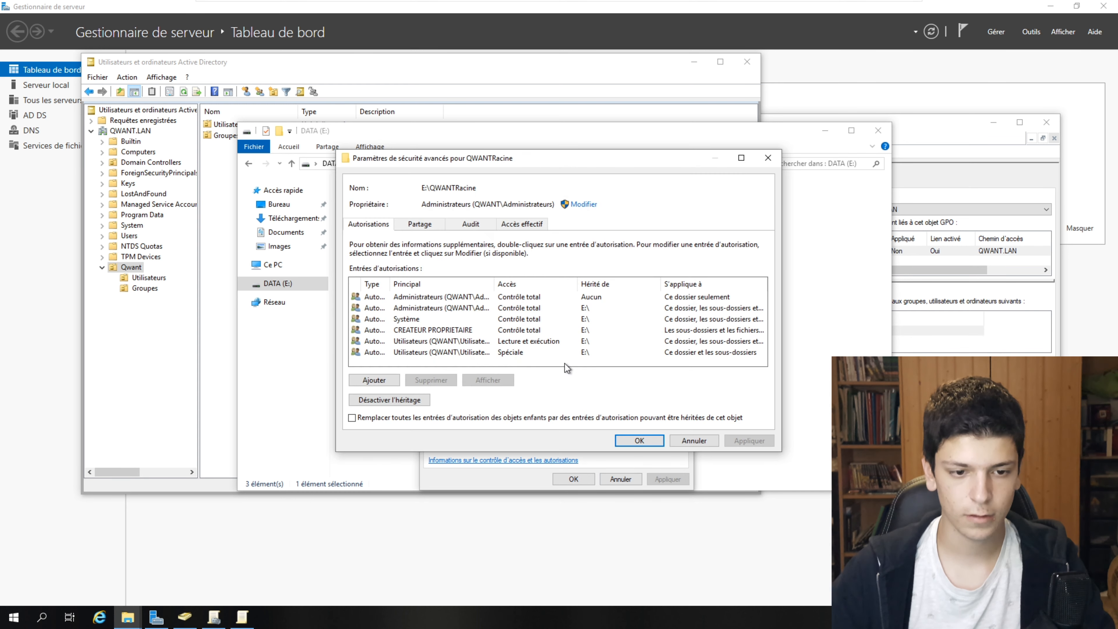
{"action": "left_click", "coordinate": [412, 399]}
{"action": "left_click", "coordinate": [535, 289]}
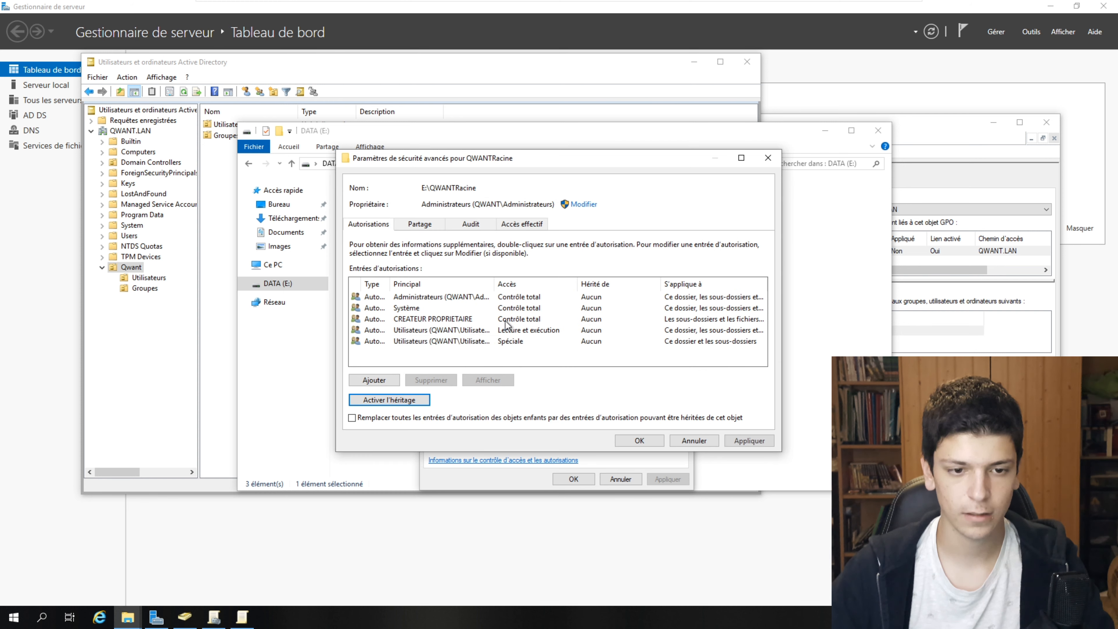
{"action": "left_click", "coordinate": [639, 440]}
- Remove CREATEUR PROPRIETAIRE and Utilisateurs from QWANTRacine's permissions and apply
{"action": "left_click", "coordinate": [636, 333]}
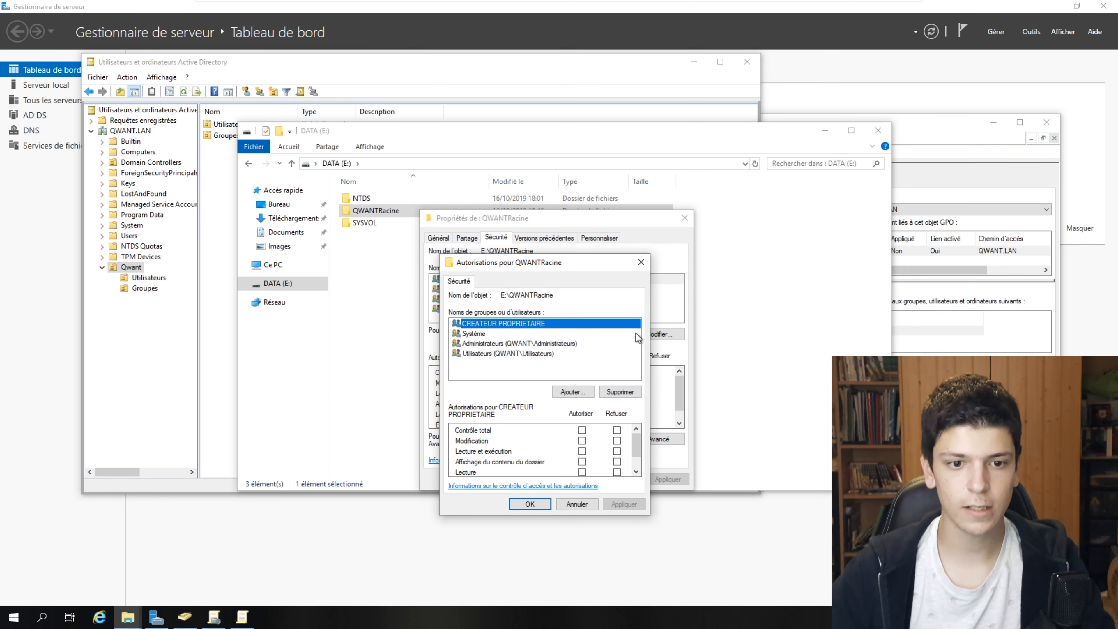
{"action": "left_click", "coordinate": [620, 391]}
{"action": "left_click", "coordinate": [575, 346]}
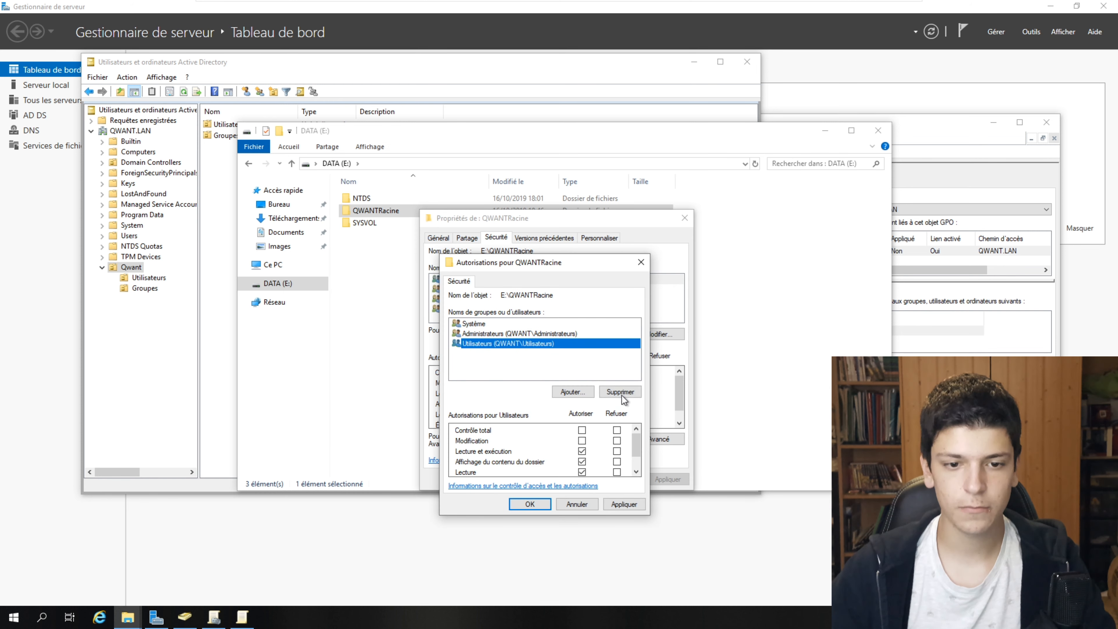
{"action": "left_click", "coordinate": [628, 391]}
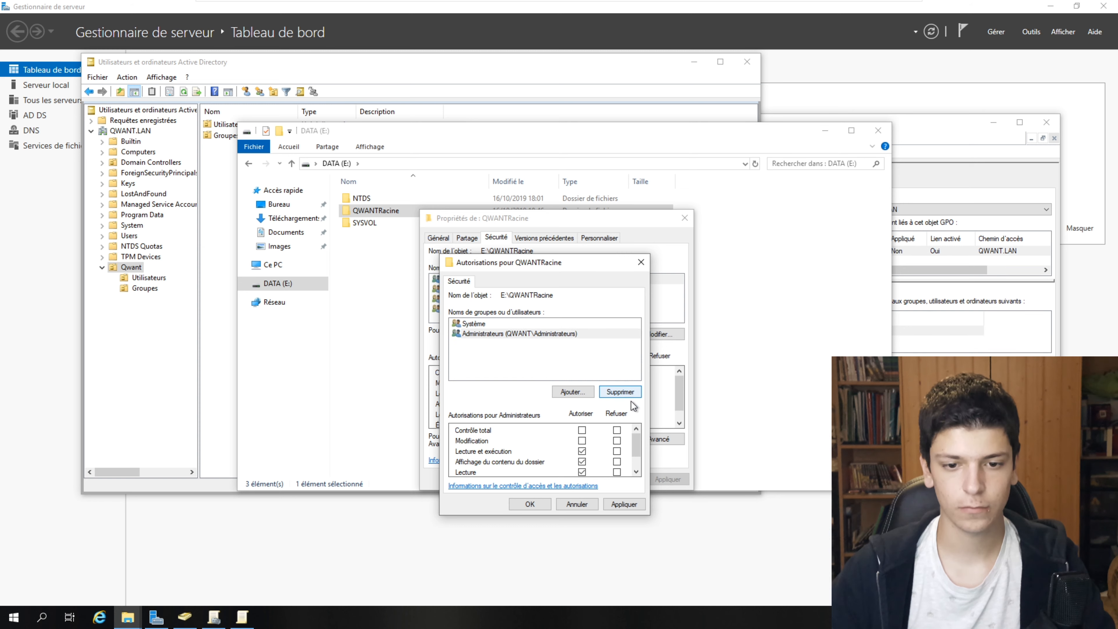
{"action": "left_click", "coordinate": [625, 504]}
{"action": "left_click", "coordinate": [529, 503]}
{"action": "left_click", "coordinate": [584, 480]}
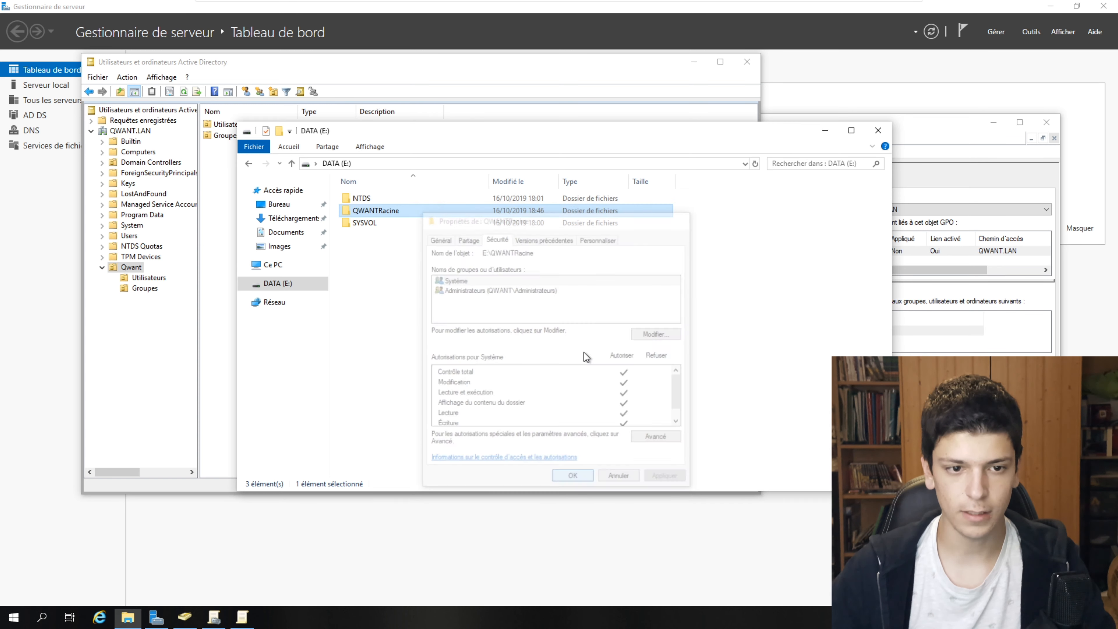
- Open the permission editor for the Nitot folder inside QWANTRacine
{"action": "double_click", "coordinate": [398, 213]}
{"action": "right_click", "coordinate": [414, 203]}
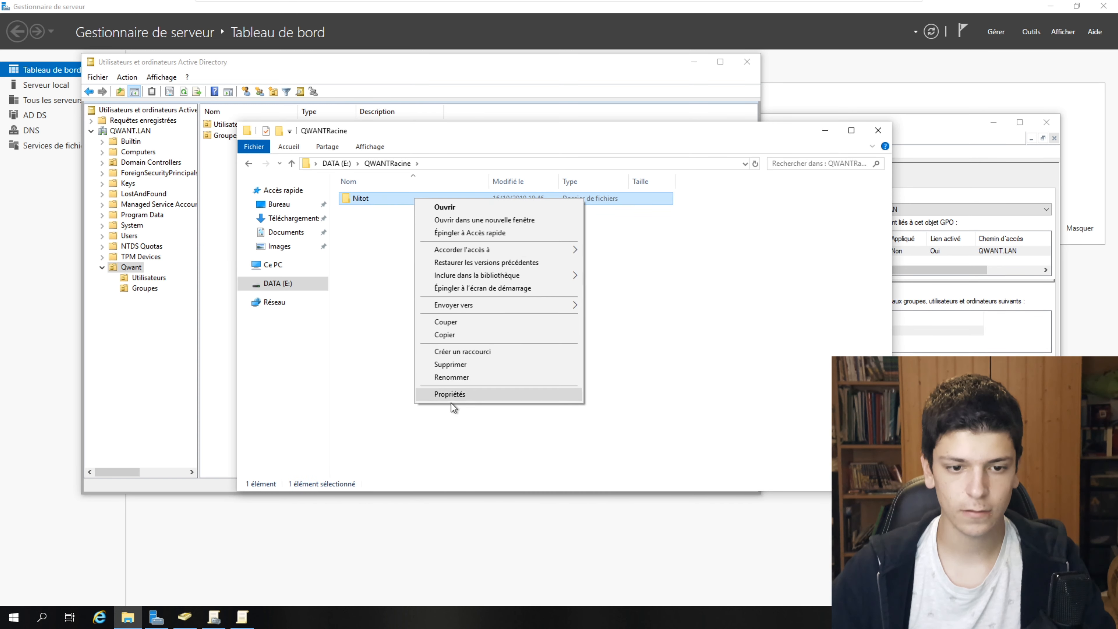
{"action": "left_click", "coordinate": [461, 391]}
{"action": "left_click", "coordinate": [495, 227]}
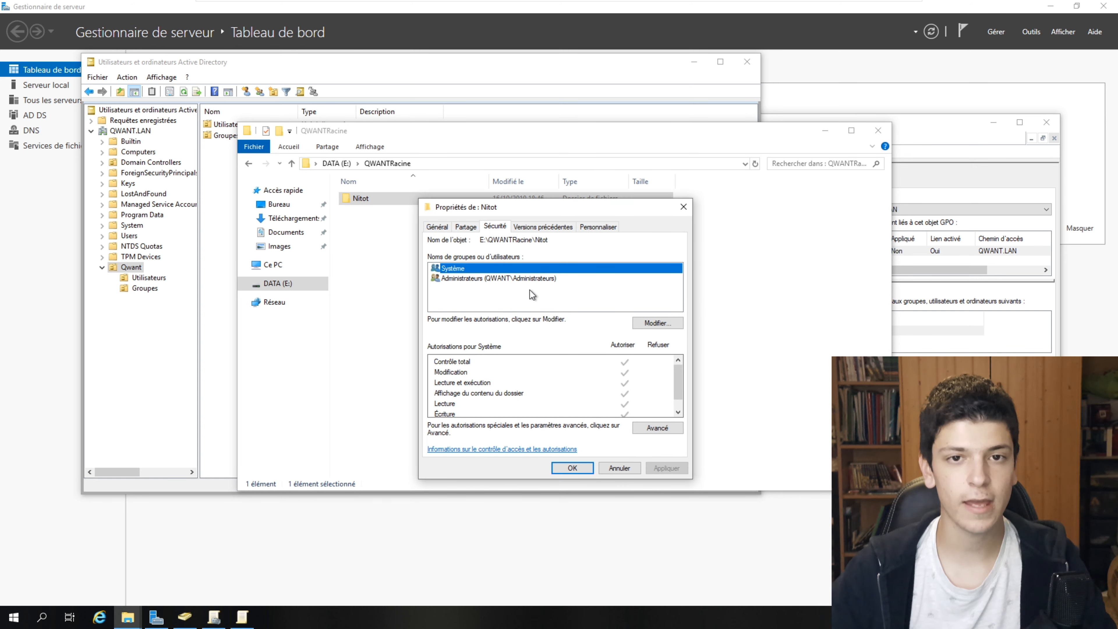
{"action": "left_click", "coordinate": [658, 323]}
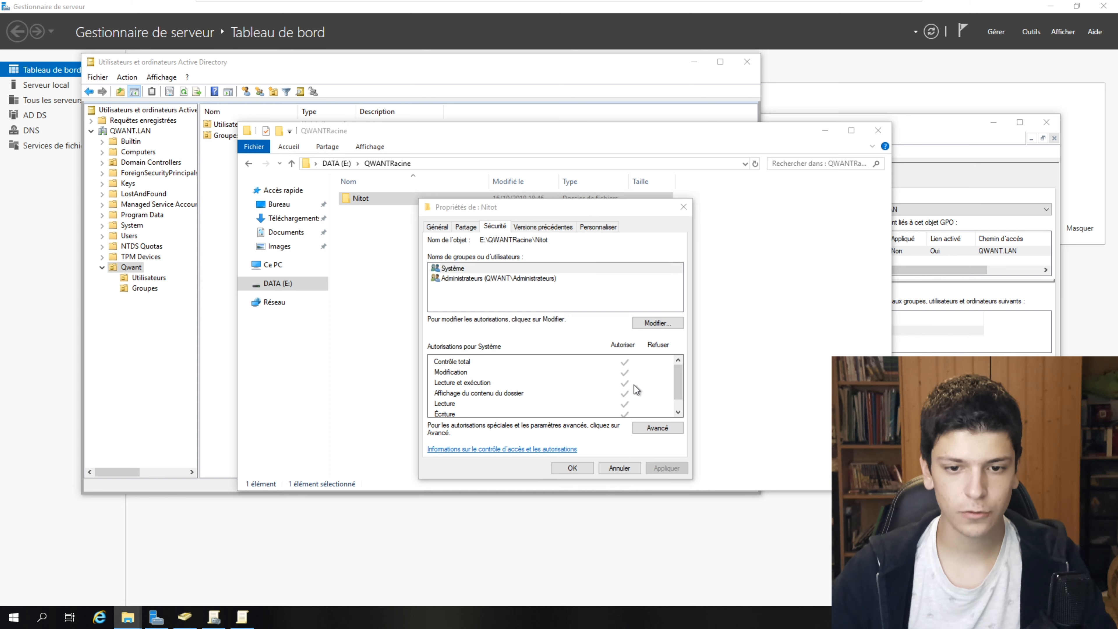
- Add the matching domain user to Nitot with Modify allowed, apply, and close Properties
{"action": "left_click", "coordinate": [584, 381]}
{"action": "type", "text": "nitot"}
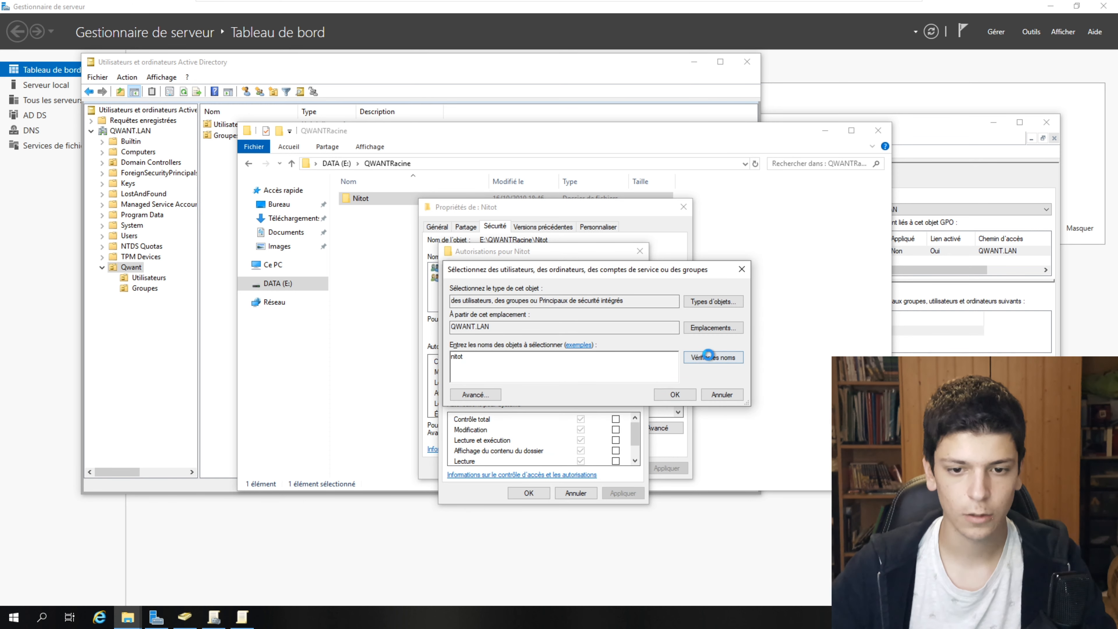
{"action": "left_click", "coordinate": [713, 357]}
{"action": "left_click", "coordinate": [674, 394]}
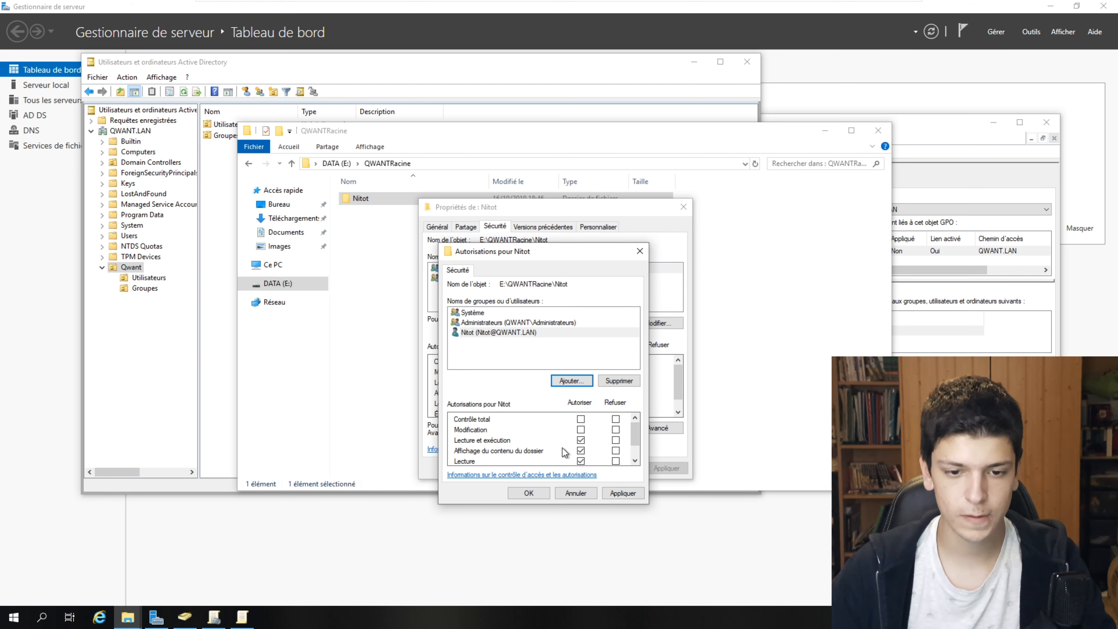
{"action": "left_click", "coordinate": [581, 430]}
{"action": "scroll", "coordinate": [586, 441], "scroll_direction": "down", "scroll_amount": 1}
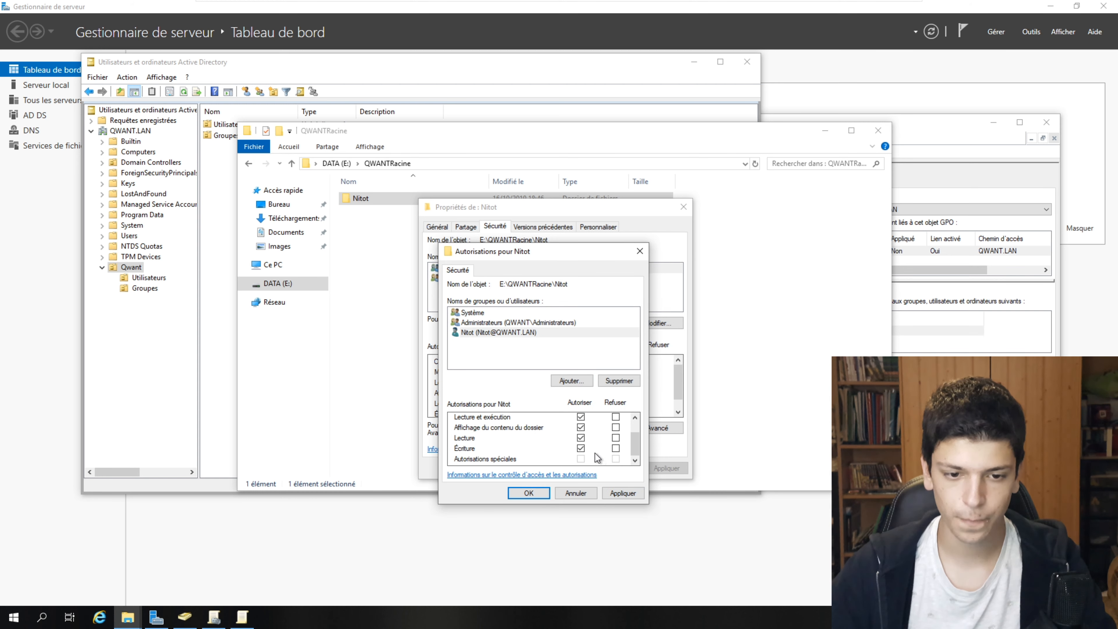
{"action": "scroll", "coordinate": [582, 462], "scroll_direction": "up", "scroll_amount": 1}
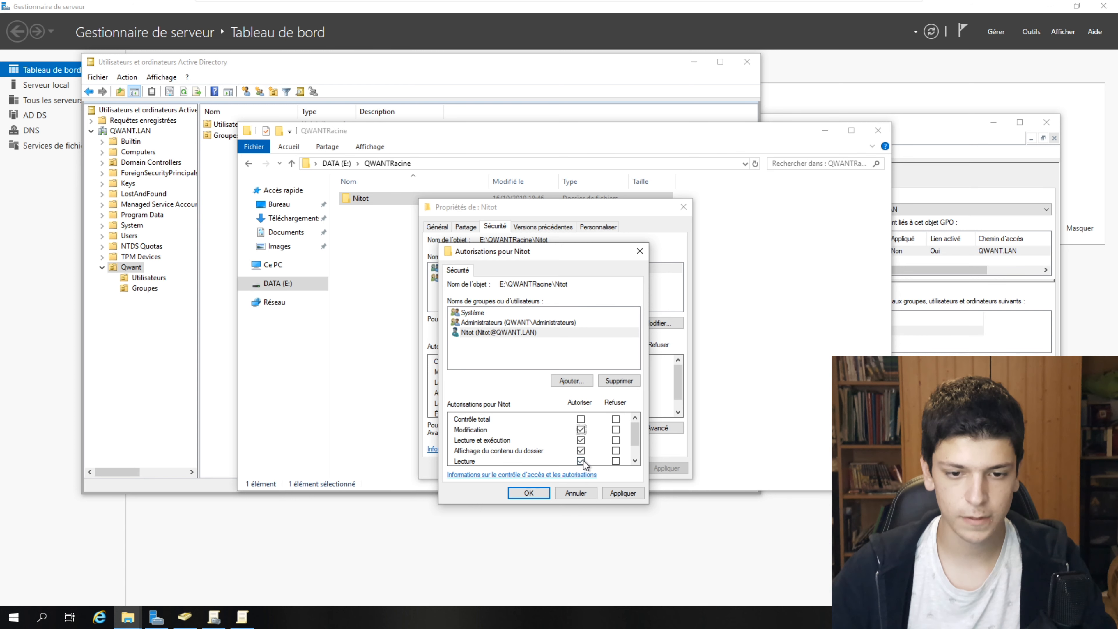
{"action": "left_click", "coordinate": [619, 493]}
{"action": "key", "text": "Return"}
{"action": "left_click", "coordinate": [622, 465]}
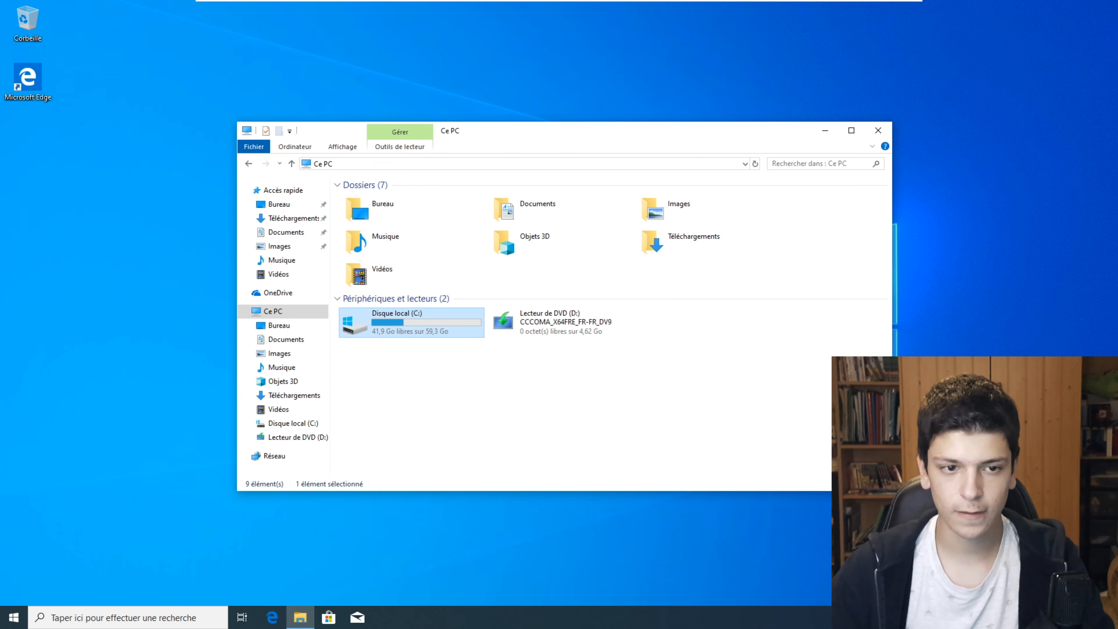
- Browse over the network via \\QWANTSRV\ to the user's personal folder on the Qwant share
{"action": "left_click", "coordinate": [335, 164]}
{"action": "type", "text": "\\\\QWAN"}
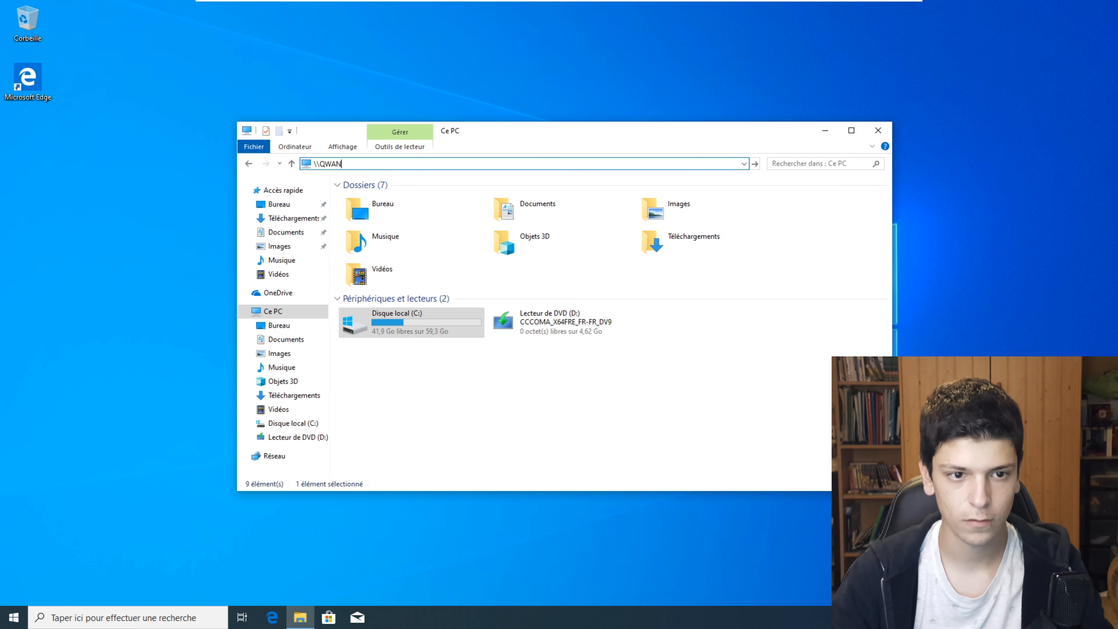
{"action": "type", "text": "TSRV"}
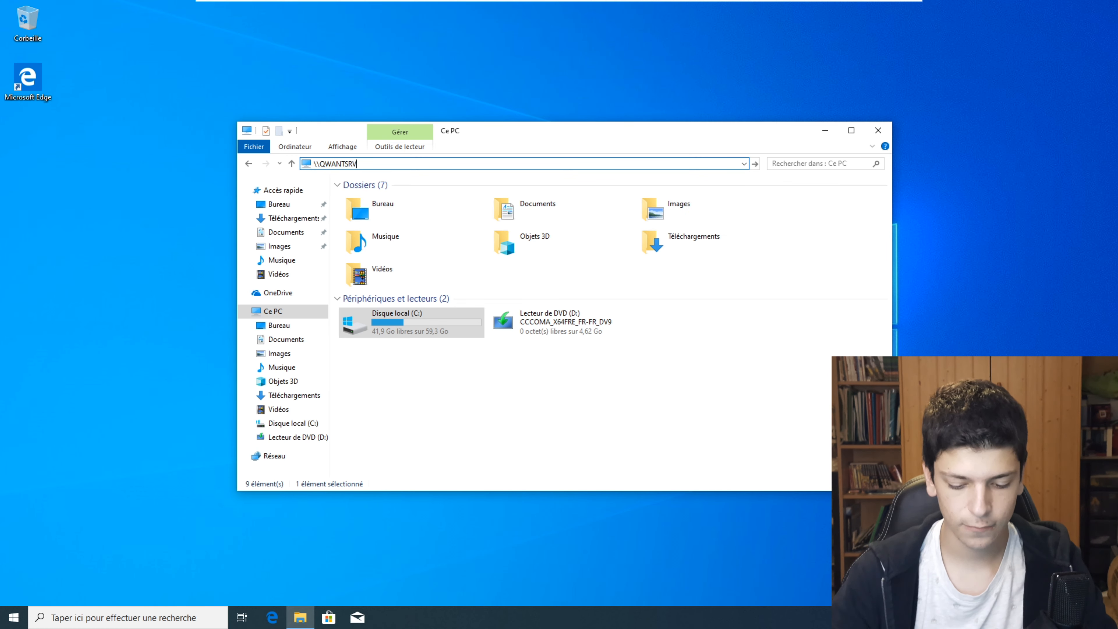
{"action": "type", "text": "\\"}
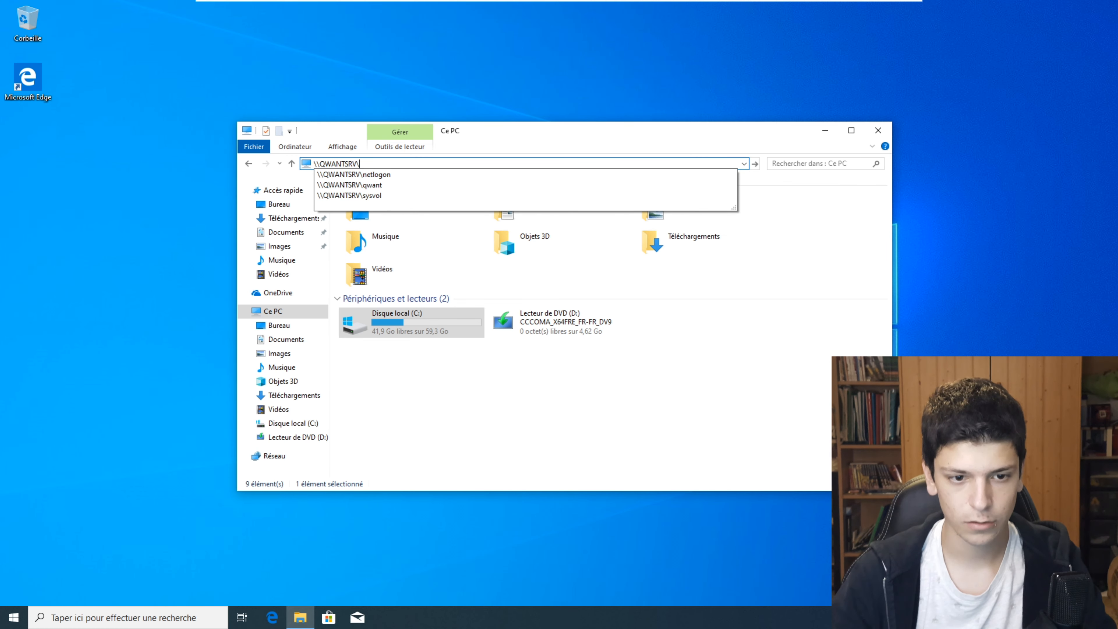
{"action": "left_click", "coordinate": [460, 185]}
{"action": "left_click", "coordinate": [677, 329]}
{"action": "left_click", "coordinate": [423, 163]}
{"action": "type", "text": "\\\\QWANTSRV\\Qwant\\Nitot"}
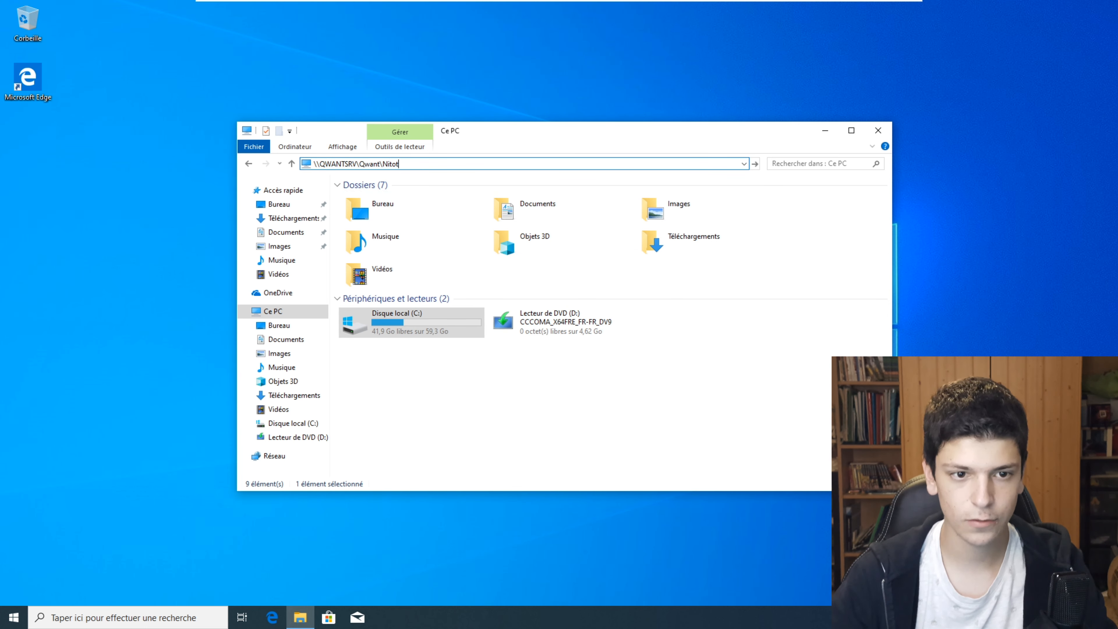
{"action": "key", "text": "Return"}
- Create a new text document there named 'Fiche de paie' and open it
{"action": "right_click", "coordinate": [629, 271]}
{"action": "mouse_move", "coordinate": [688, 388]}
{"action": "left_click", "coordinate": [810, 437]}
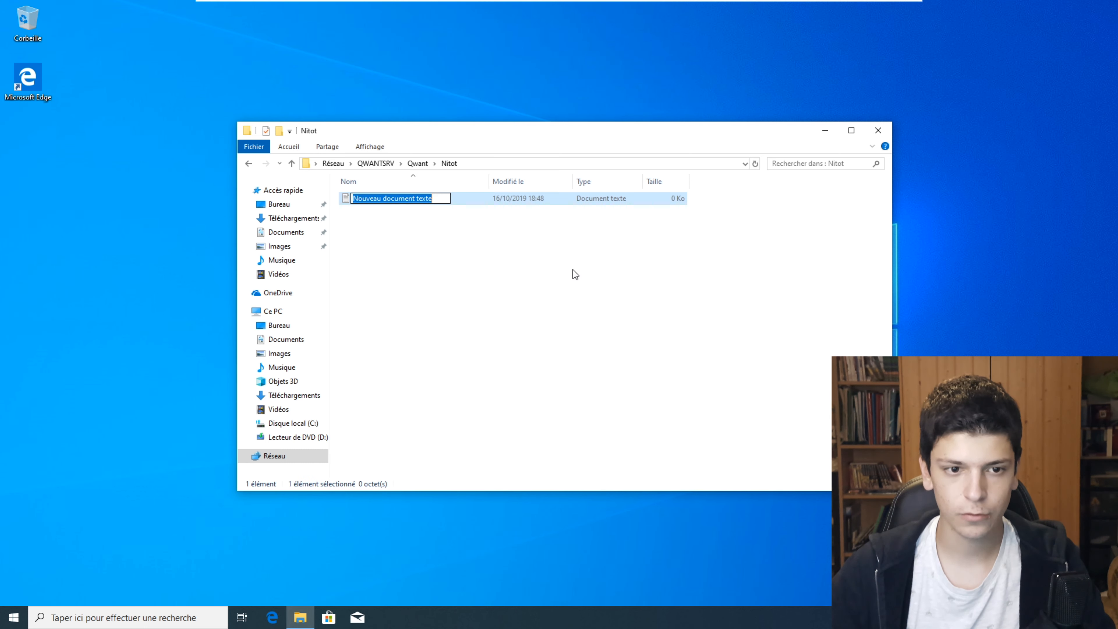
{"action": "key", "text": "BackSpace"}
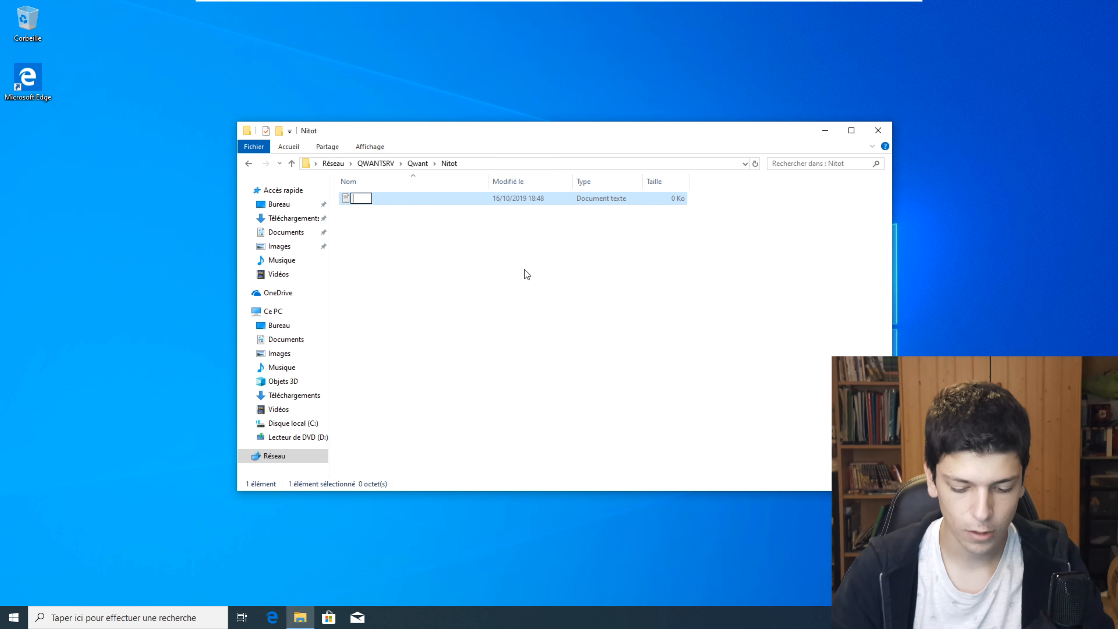
{"action": "type", "text": "Fiche "}
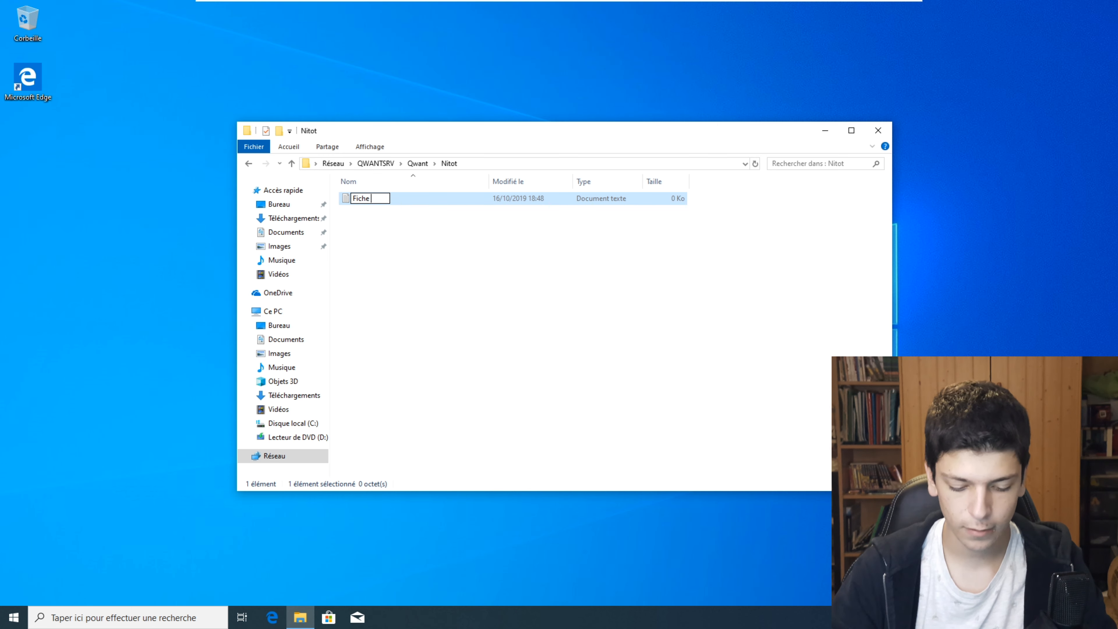
{"action": "type", "text": "de paie"}
{"action": "key", "text": "Return"}
{"action": "key", "text": "Return"}
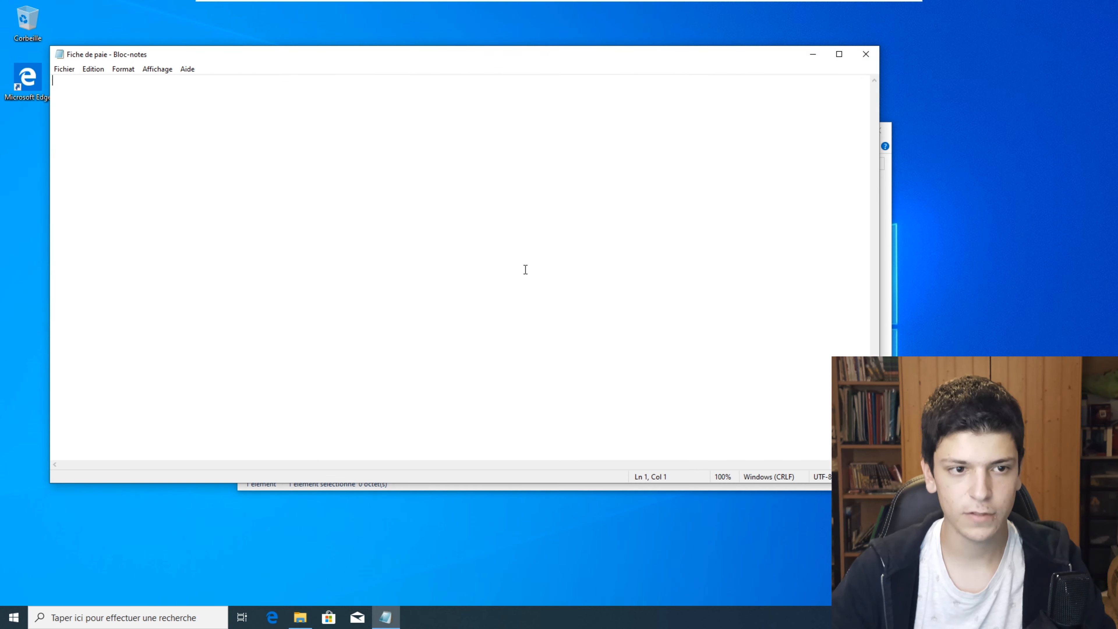
- Write the user's salary line reading 150000€, save the file and close Notepad
{"action": "type", "text": "Nitot "}
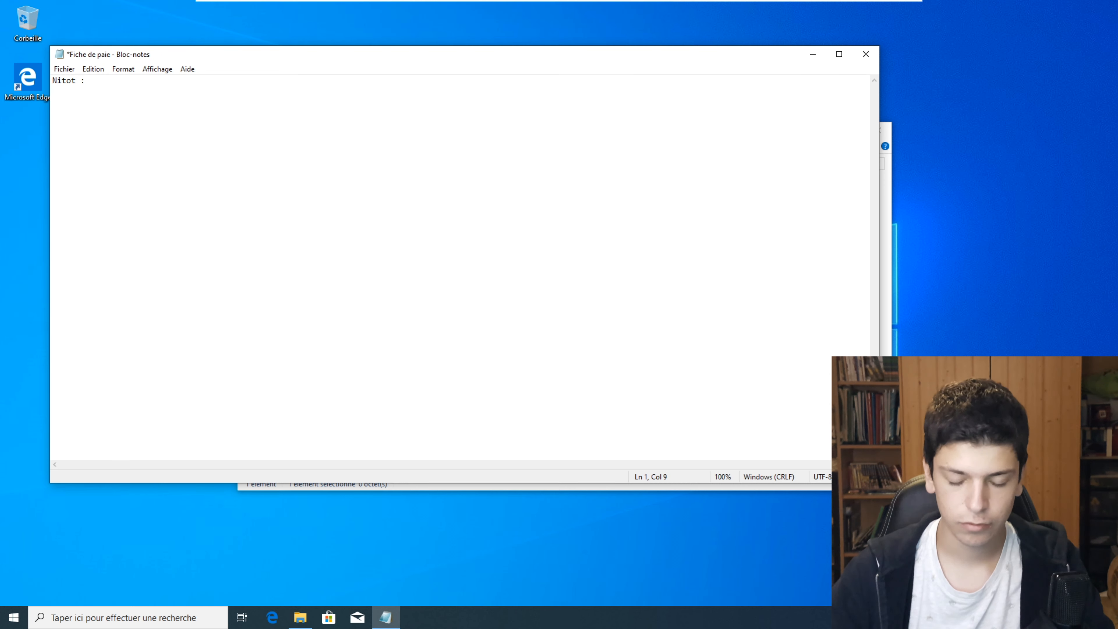
{"action": "type", "text": ": 150000€"}
{"action": "key", "text": "Return"}
{"action": "type", "text": "sdfskjdfhjsd"}
{"action": "key", "text": "Return"}
{"action": "key", "text": "ctrl+s"}
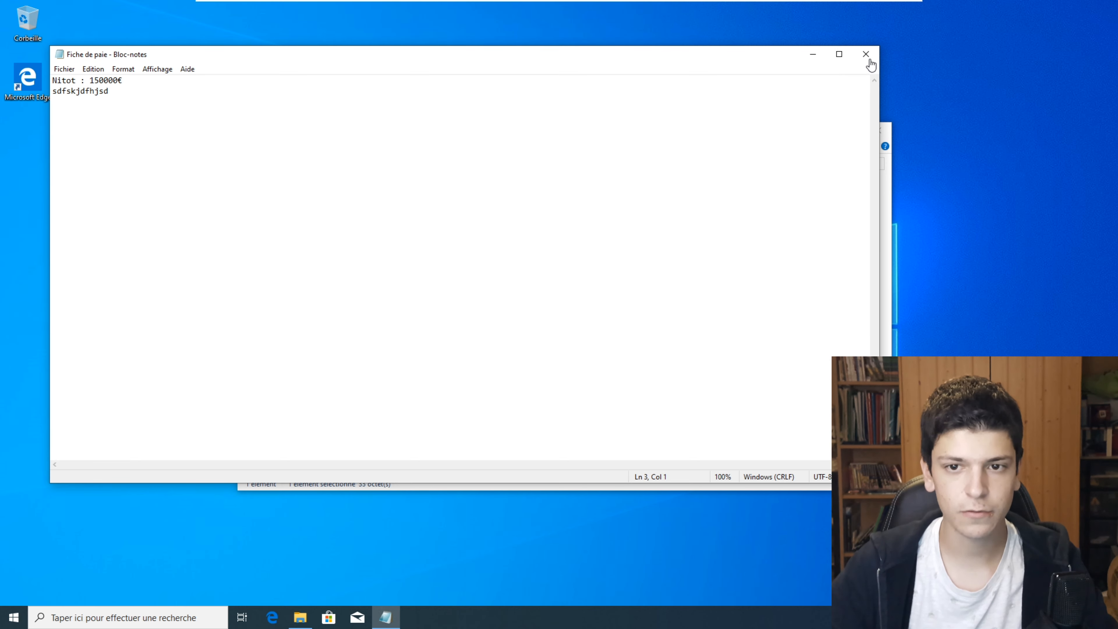
{"action": "left_click", "coordinate": [870, 57]}
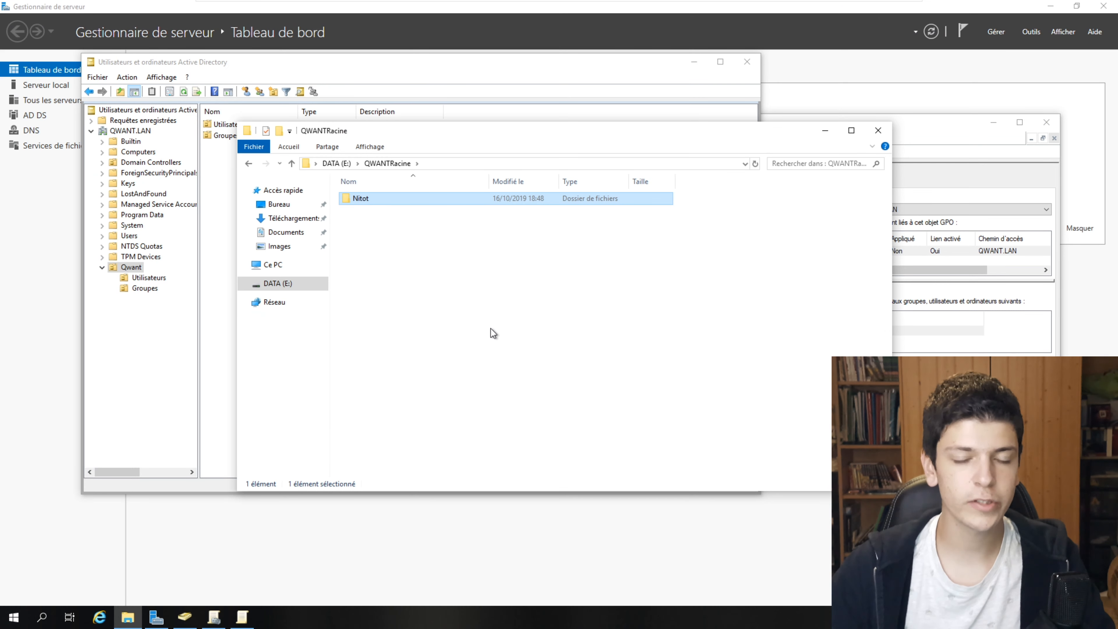
- Create a folder named Commun in QWANTRacine and open its Propriétés window
{"action": "right_click", "coordinate": [478, 309]}
{"action": "mouse_move", "coordinate": [572, 449]}
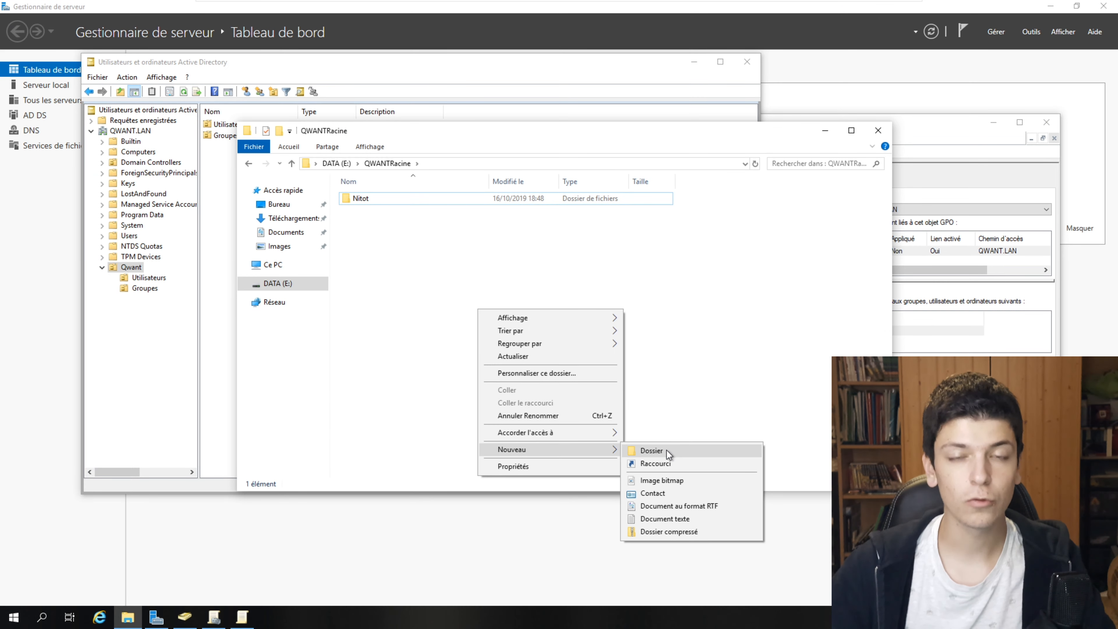
{"action": "left_click", "coordinate": [666, 450]}
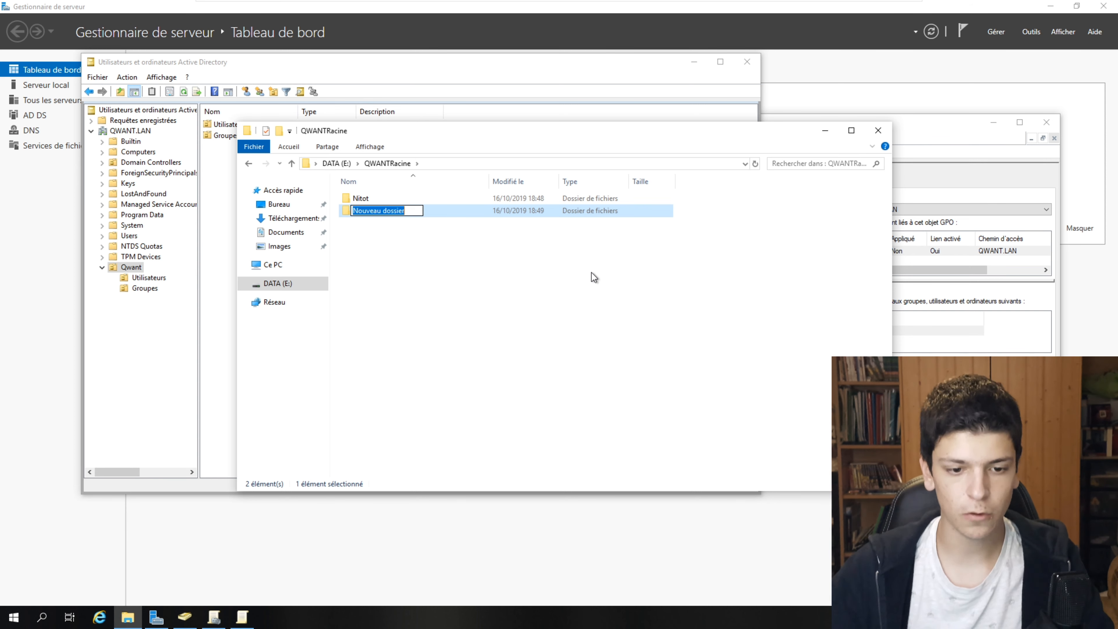
{"action": "type", "text": "Commun"}
{"action": "key", "text": "Return"}
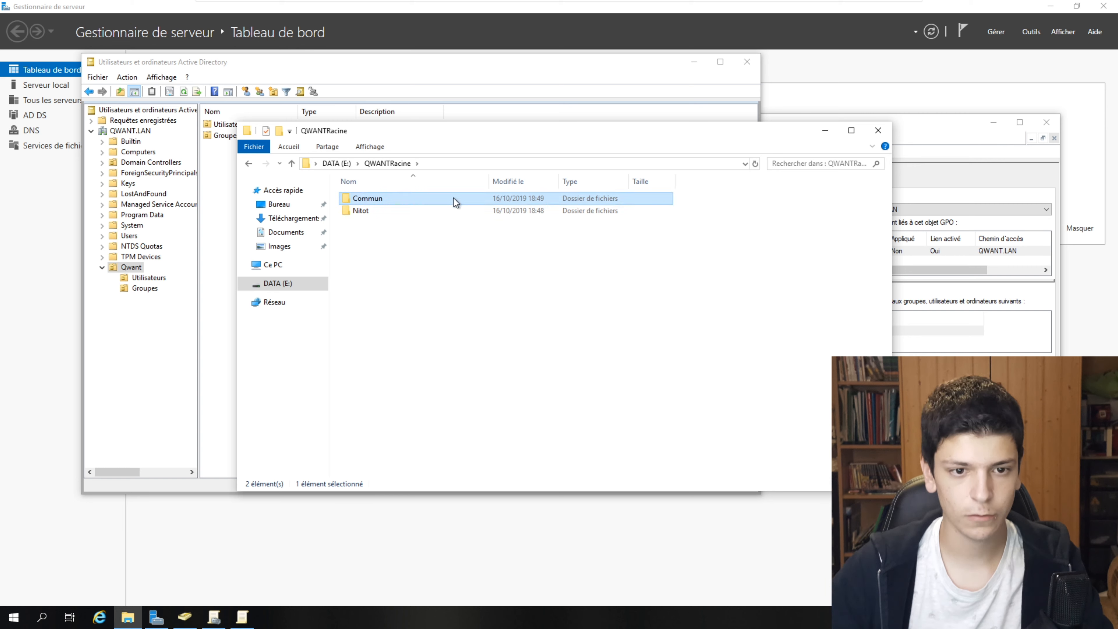
{"action": "right_click", "coordinate": [453, 198]}
{"action": "left_click", "coordinate": [481, 398]}
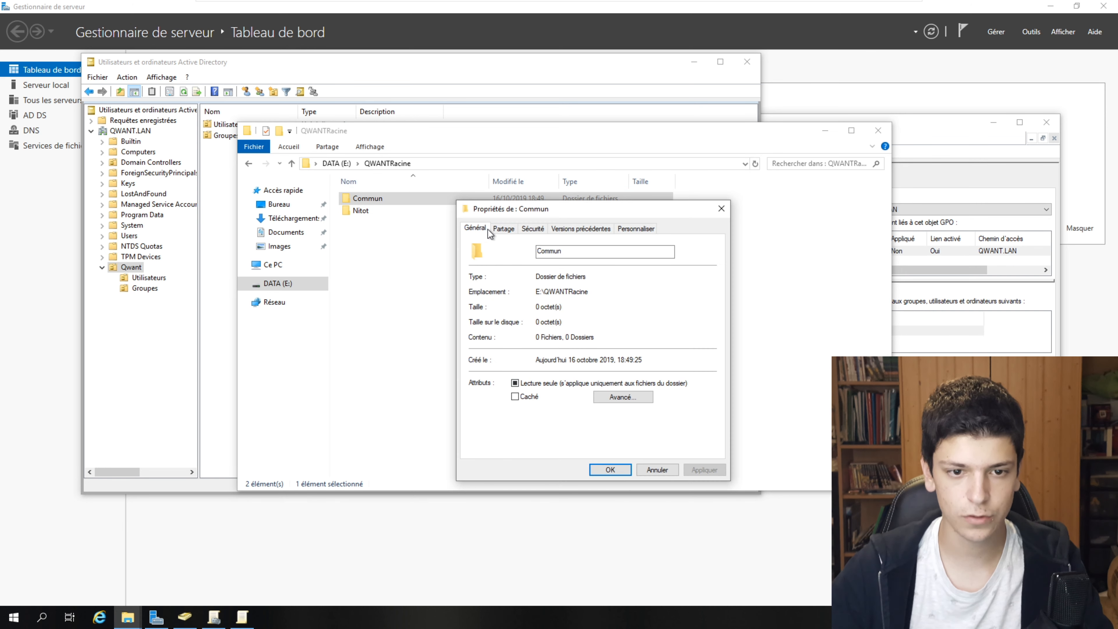
- Add the g_qwant group to Commun's security and allow it Modification, then apply and close
{"action": "left_click", "coordinate": [533, 227]}
{"action": "left_click", "coordinate": [697, 328]}
{"action": "left_click", "coordinate": [611, 383]}
{"action": "type", "text": "g"}
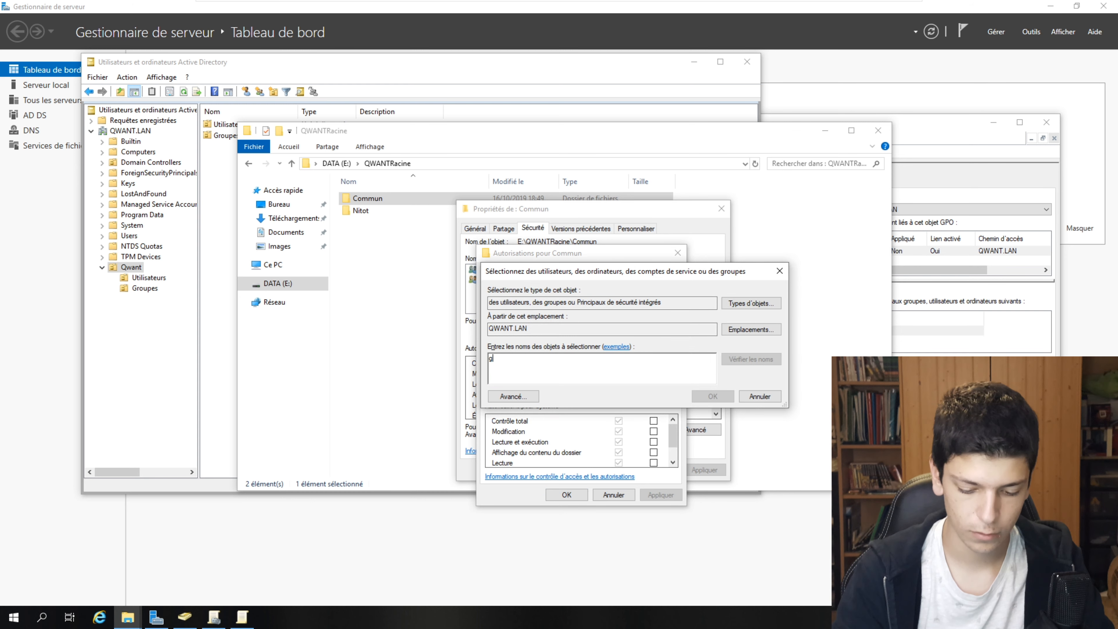
{"action": "type", "text": "_qwant"}
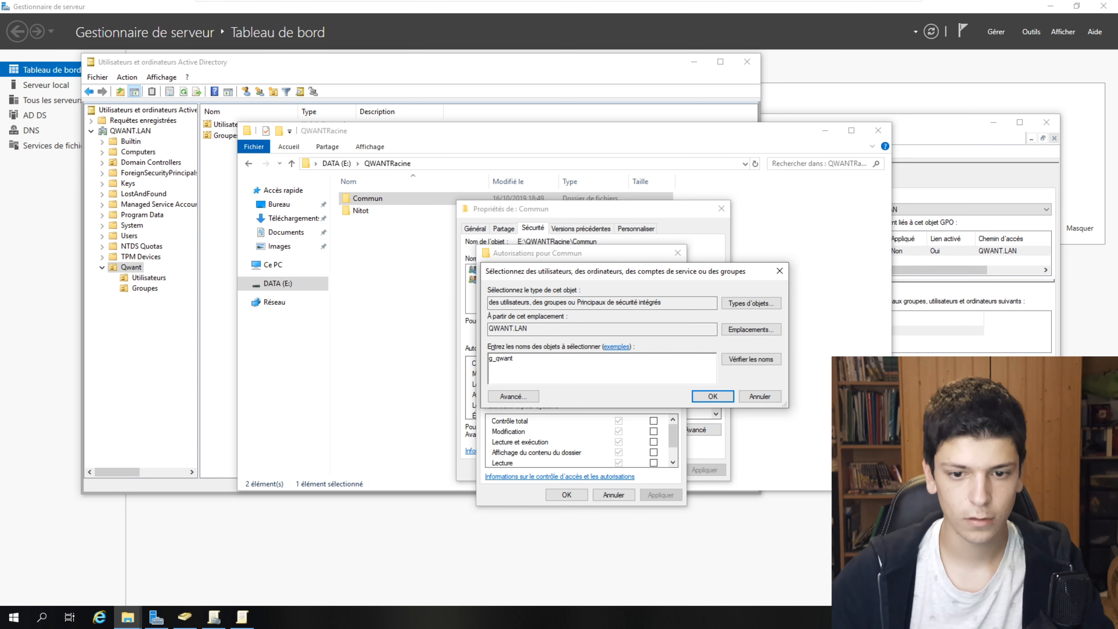
{"action": "left_click", "coordinate": [723, 394]}
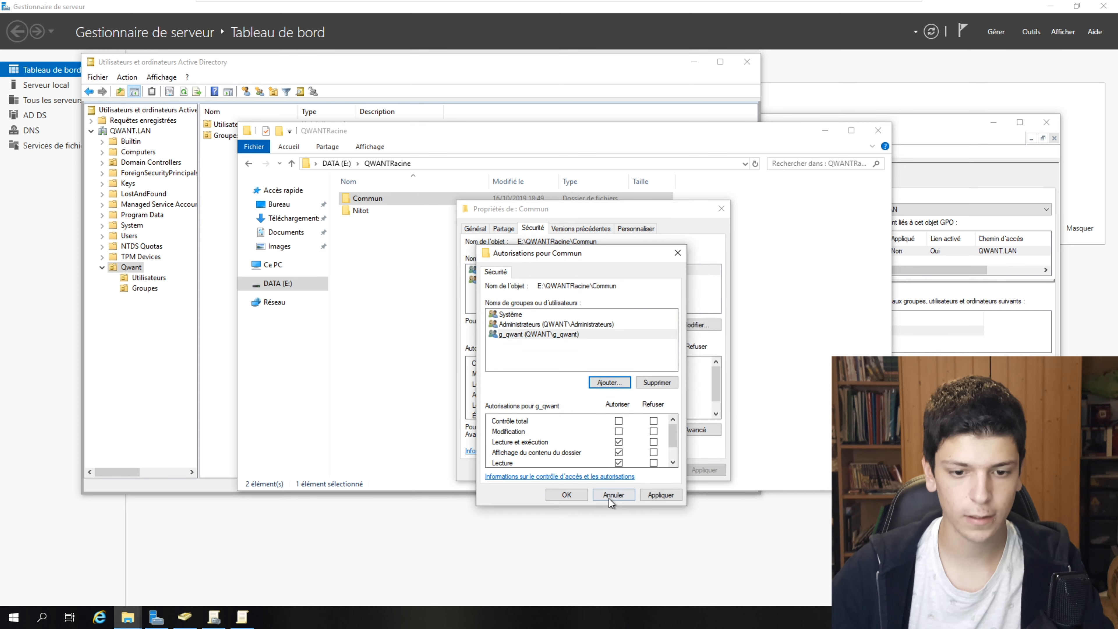
{"action": "left_click", "coordinate": [618, 431]}
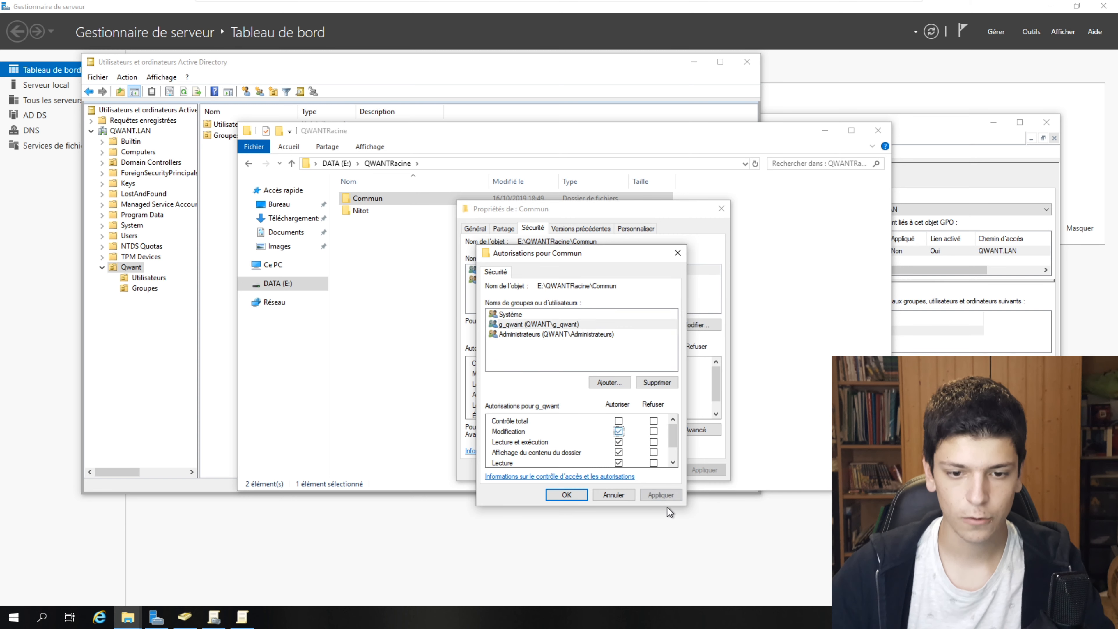
{"action": "left_click", "coordinate": [660, 495]}
{"action": "key", "text": "Return"}
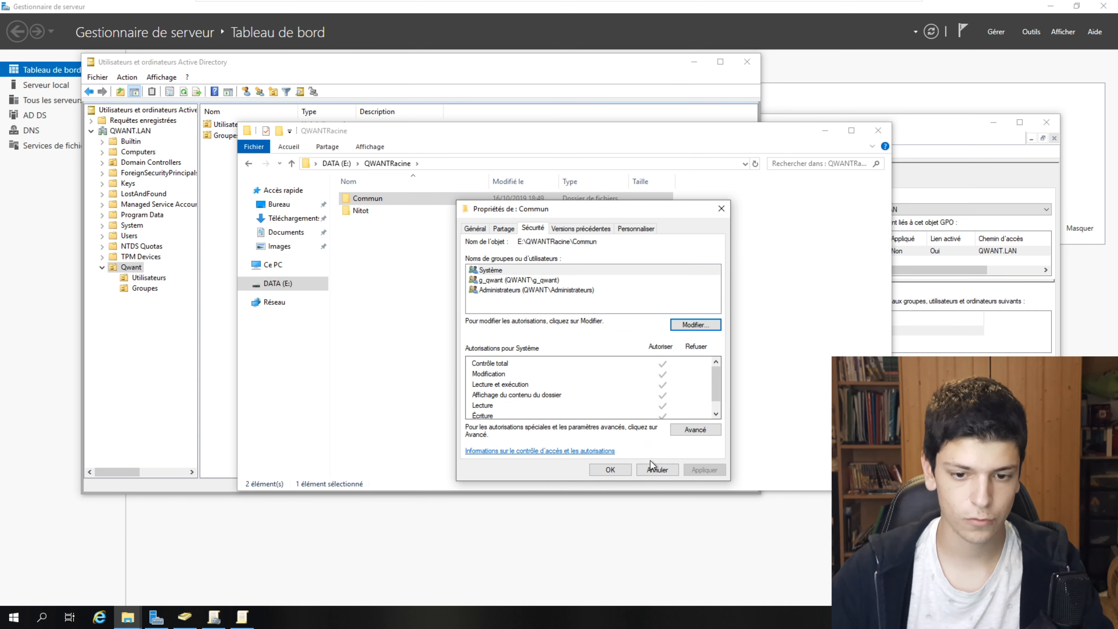
{"action": "left_click", "coordinate": [609, 469]}
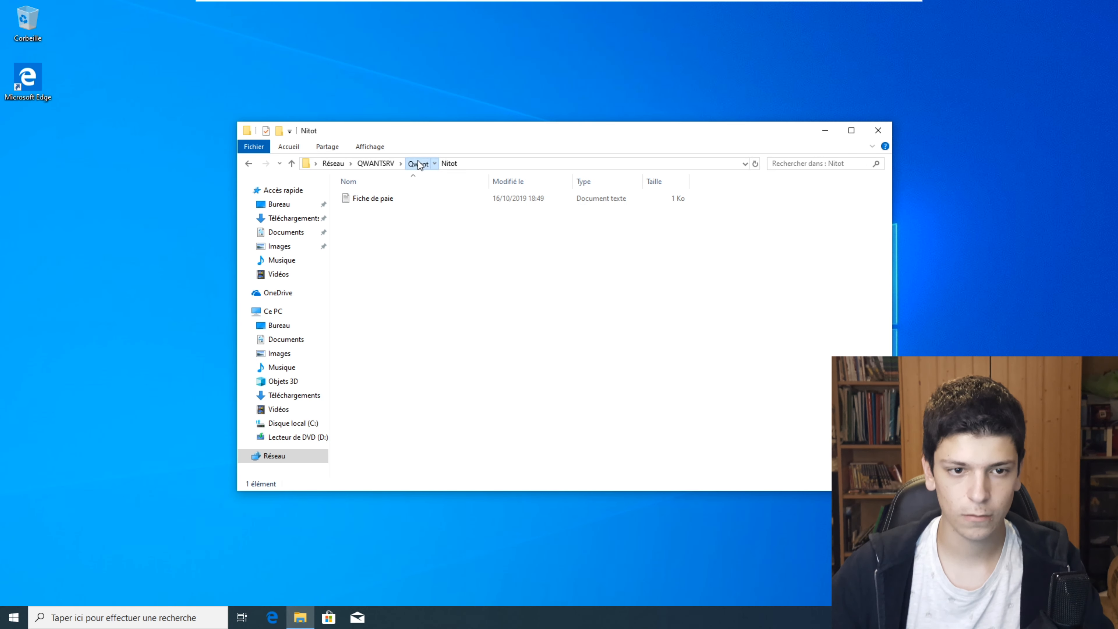
- Dismiss the access error and go to \\QWANTSRV\Qwant\Commun through the address bar
{"action": "left_click", "coordinate": [417, 163]}
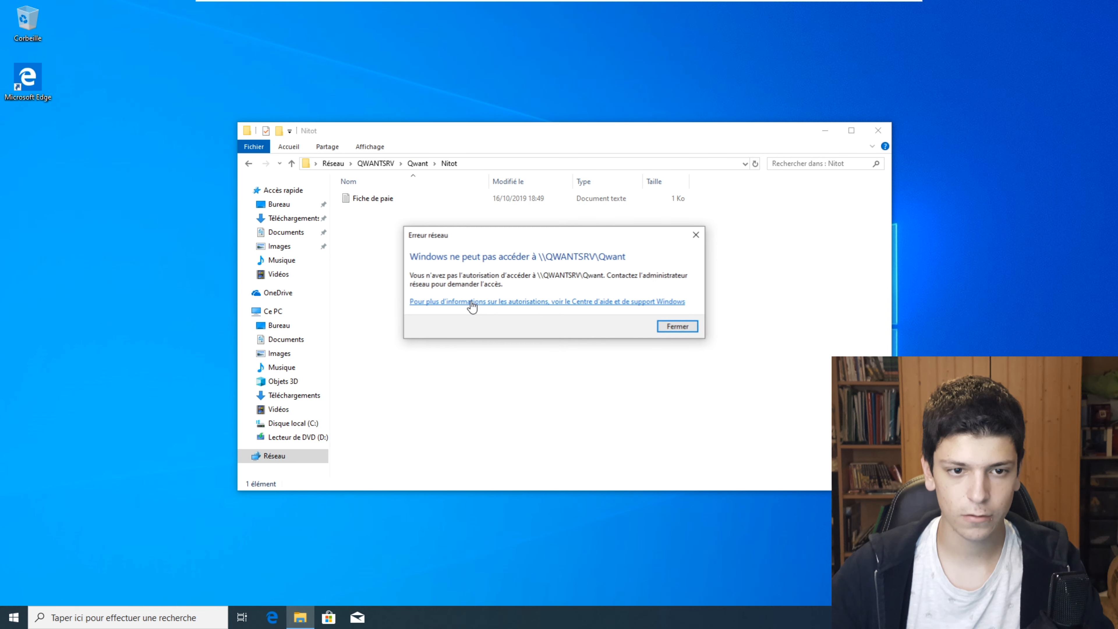
{"action": "left_click", "coordinate": [677, 326]}
{"action": "left_click", "coordinate": [528, 164]}
{"action": "left_click", "coordinate": [528, 163]}
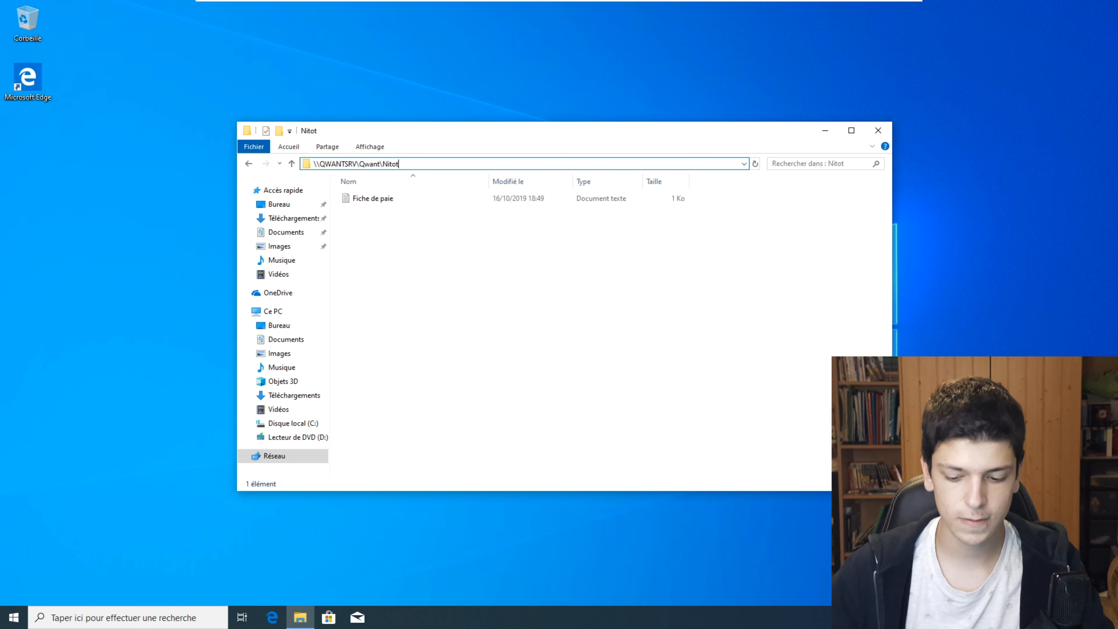
{"action": "key", "text": "BackSpace"}
{"action": "key", "text": "BackSpace"}
{"action": "key", "text": "BackSpace"}
{"action": "type", "text": "Commu"}
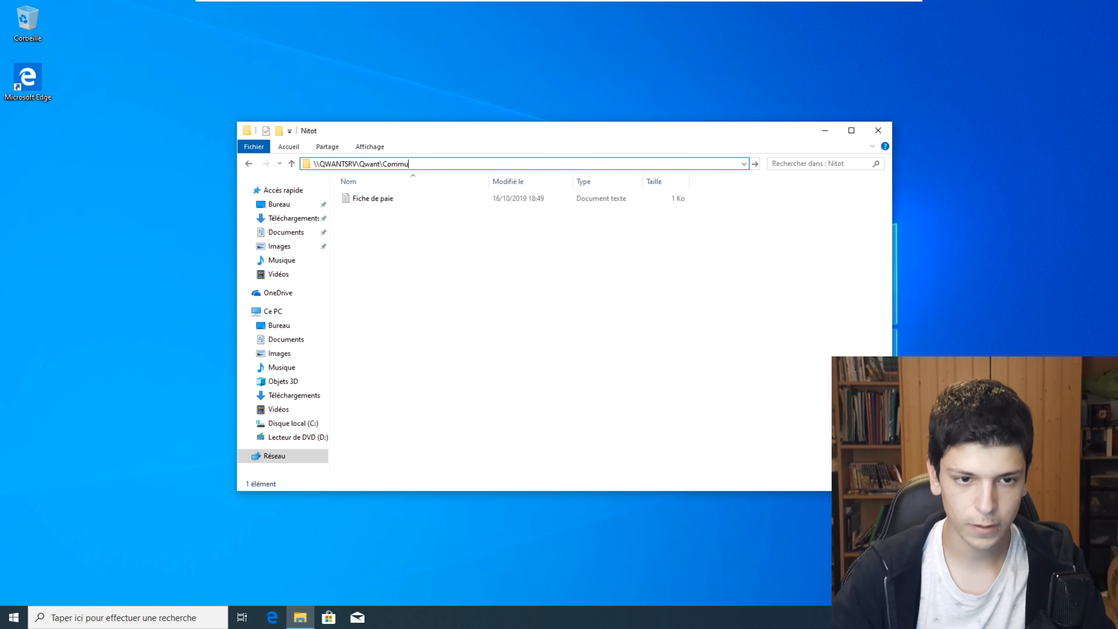
{"action": "type", "text": "n"}
{"action": "key", "text": "Return"}
- Create a new RTF document named qdsqds in Commun
{"action": "right_click", "coordinate": [710, 303]}
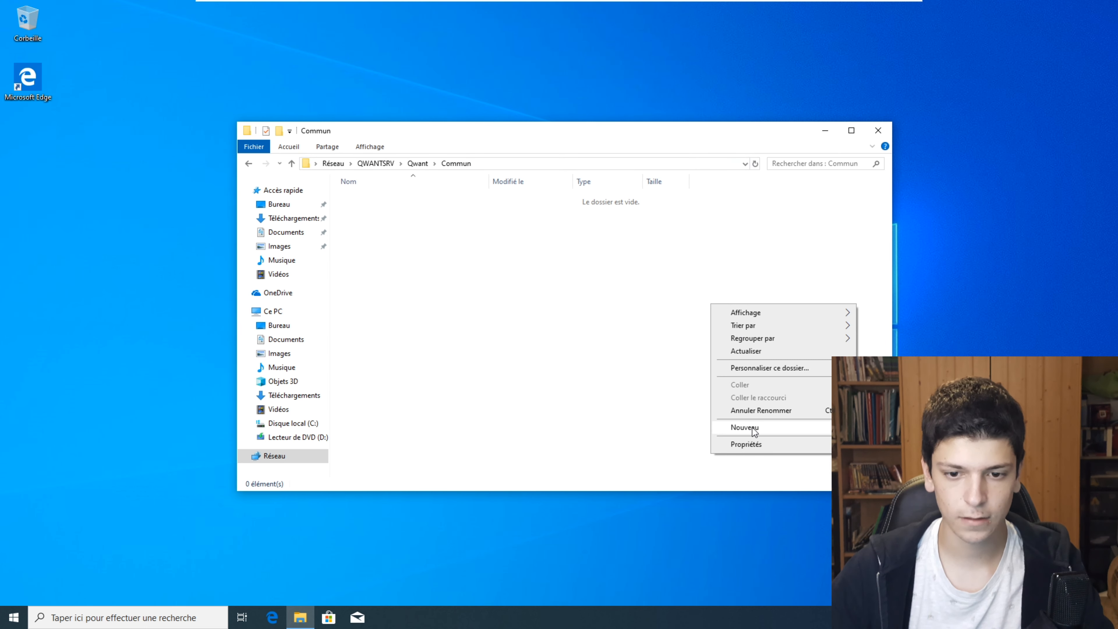
{"action": "left_click", "coordinate": [894, 471]}
{"action": "type", "text": "qdsqds"}
{"action": "key", "text": "Return"}
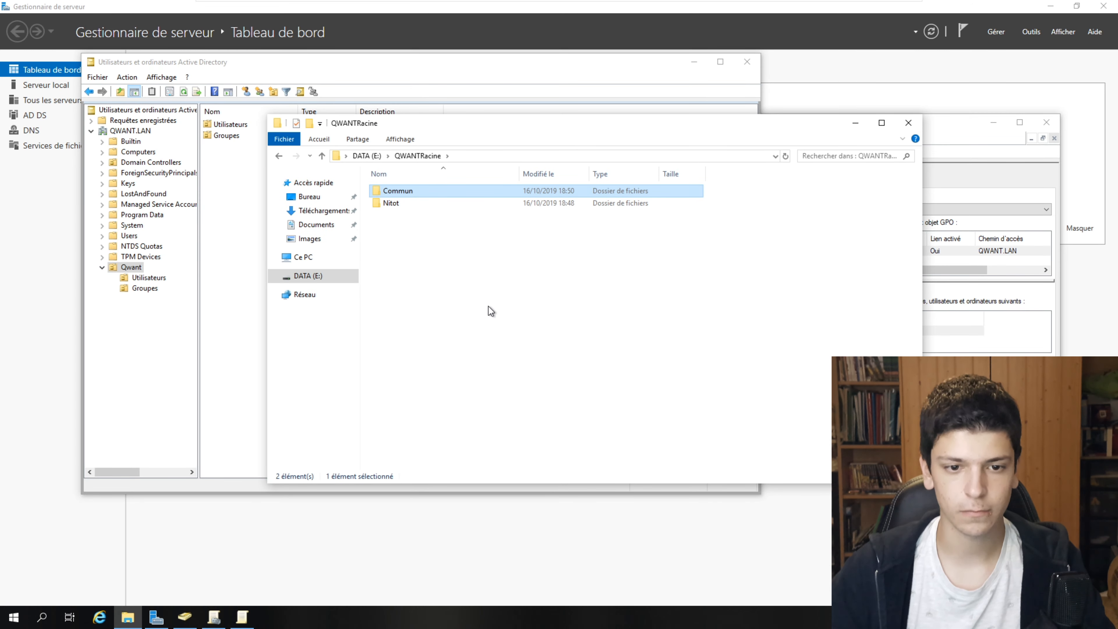
- Create a new folder named Informaticien in QWANTRacine
{"action": "right_click", "coordinate": [483, 284]}
{"action": "mouse_move", "coordinate": [537, 420]}
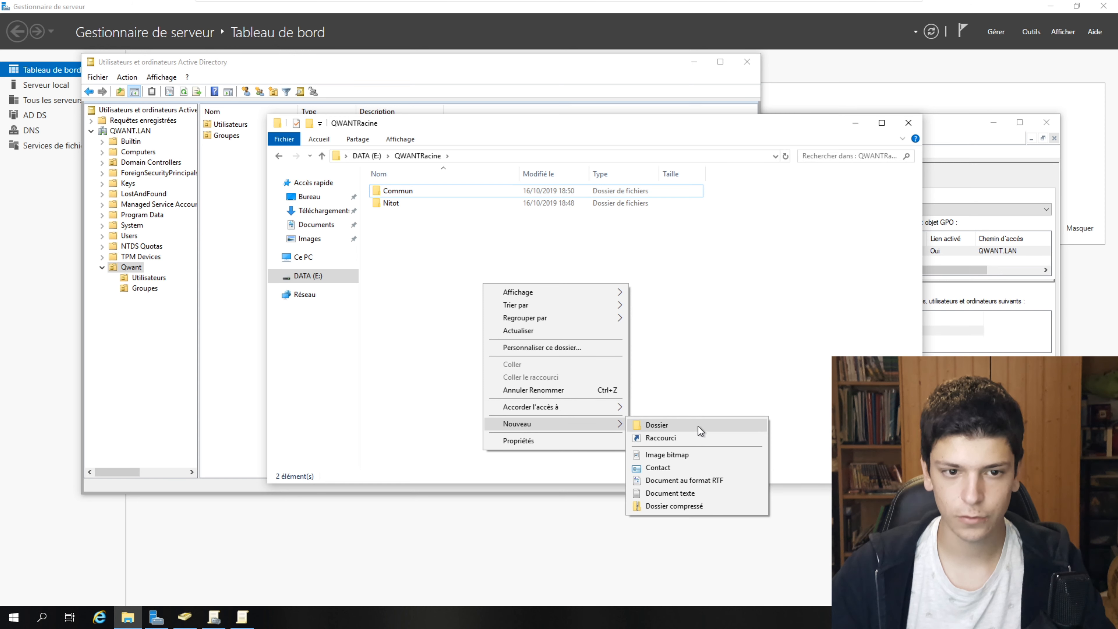
{"action": "left_click", "coordinate": [721, 418]}
{"action": "type", "text": "Informa"}
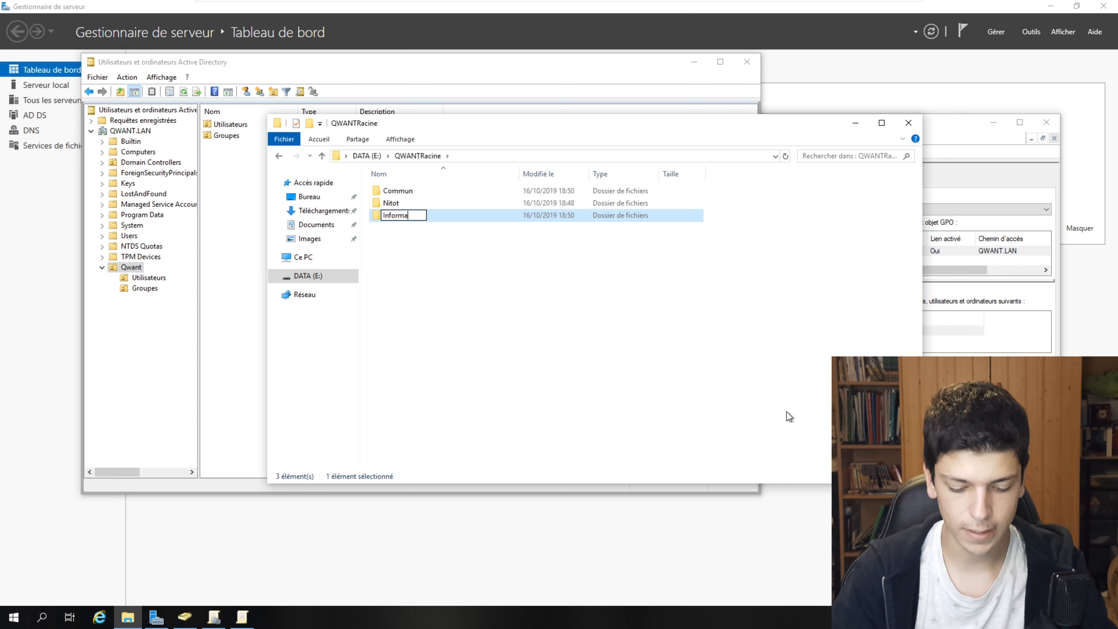
{"action": "type", "text": "ticien"}
{"action": "key", "text": "Return"}
- Add the Informaticien group to the Informaticien folder's security permissions with read access
{"action": "right_click", "coordinate": [497, 204]}
{"action": "left_click", "coordinate": [551, 398]}
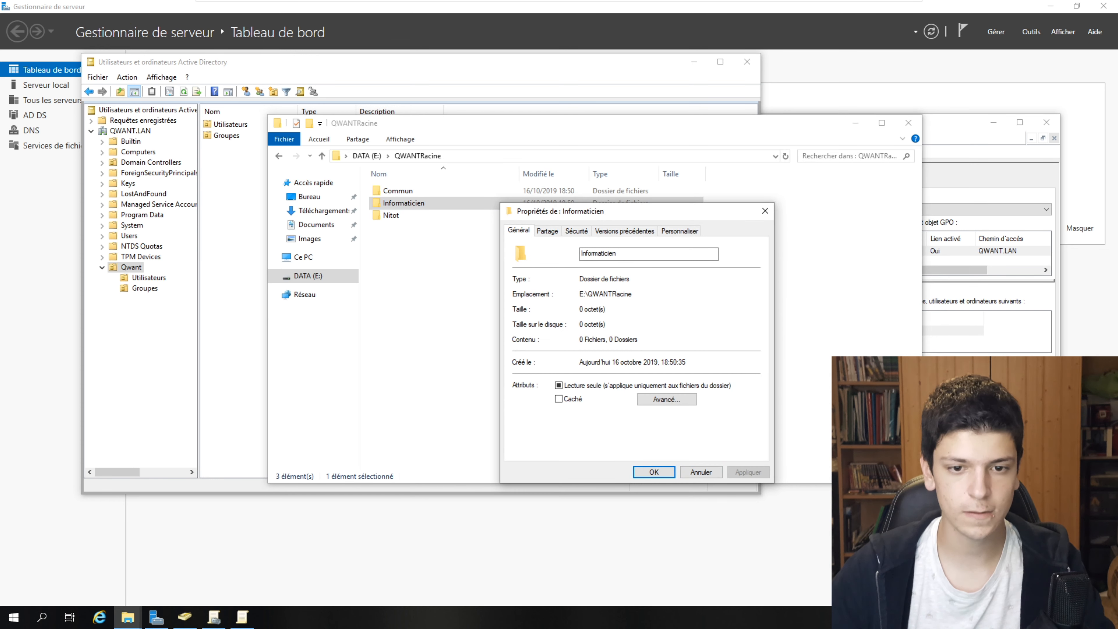
{"action": "left_click", "coordinate": [577, 231]}
{"action": "left_click", "coordinate": [744, 327]}
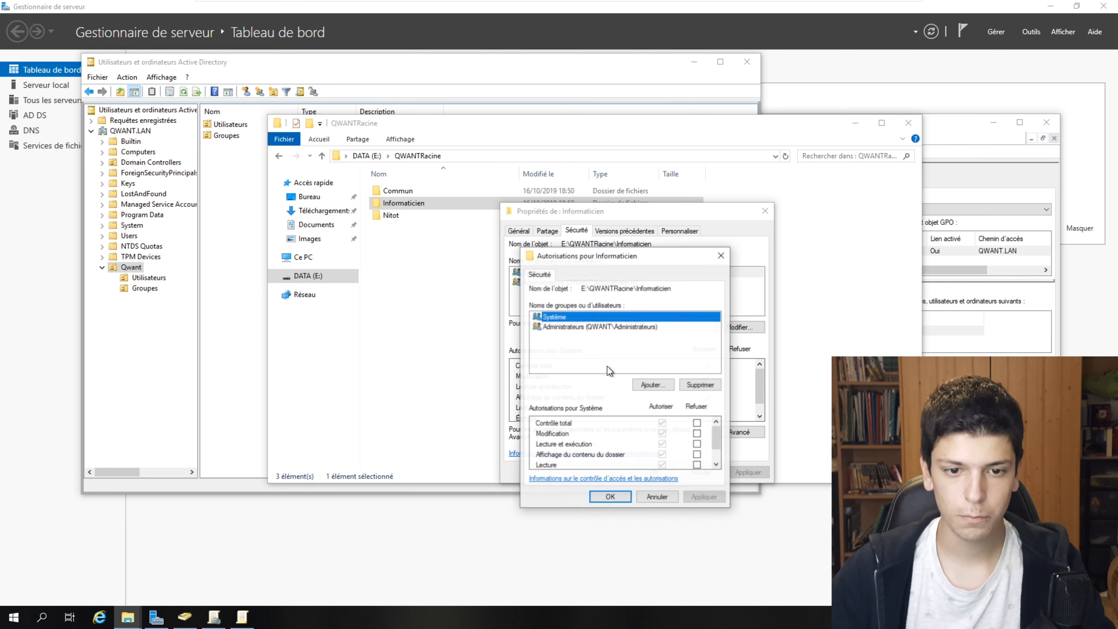
{"action": "left_click", "coordinate": [653, 384]}
{"action": "type", "text": "infor"}
{"action": "left_click", "coordinate": [750, 400]}
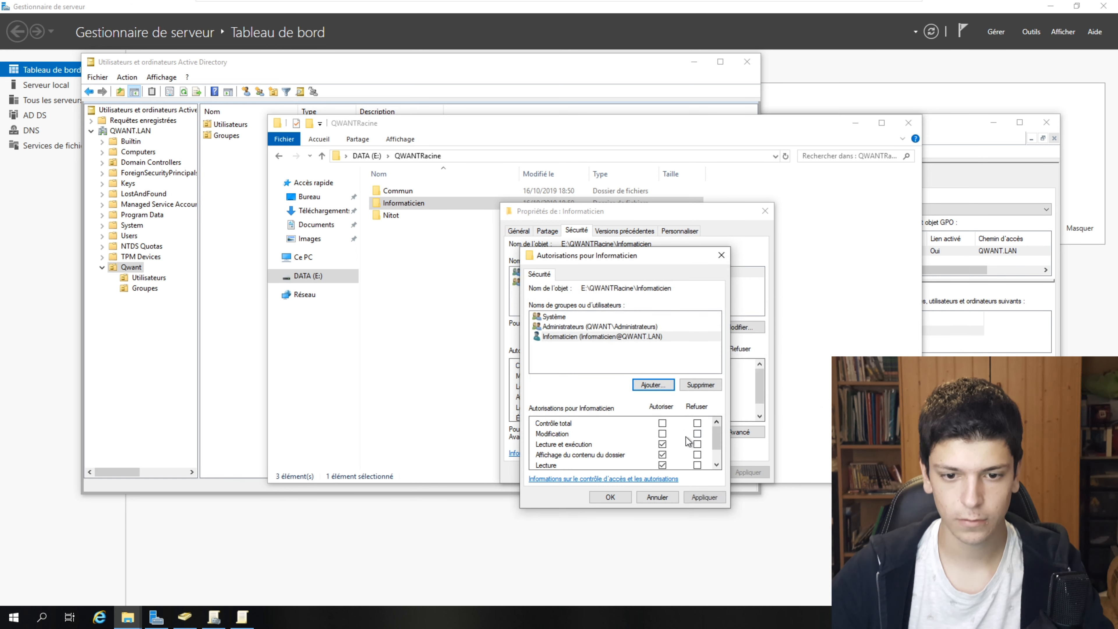
{"action": "left_click", "coordinate": [610, 496]}
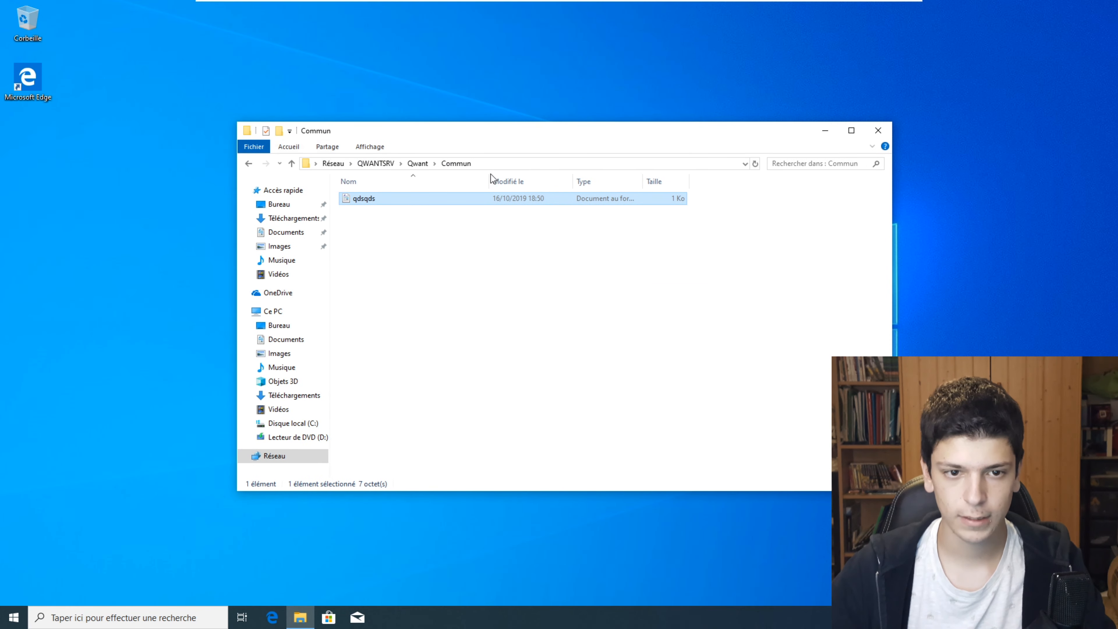
- Try opening \\QWANTSRV\Qwant\Informaticien, confirm access is refused, and dismiss the error dialogs
{"action": "left_click", "coordinate": [493, 164]}
{"action": "left_click", "coordinate": [492, 164]}
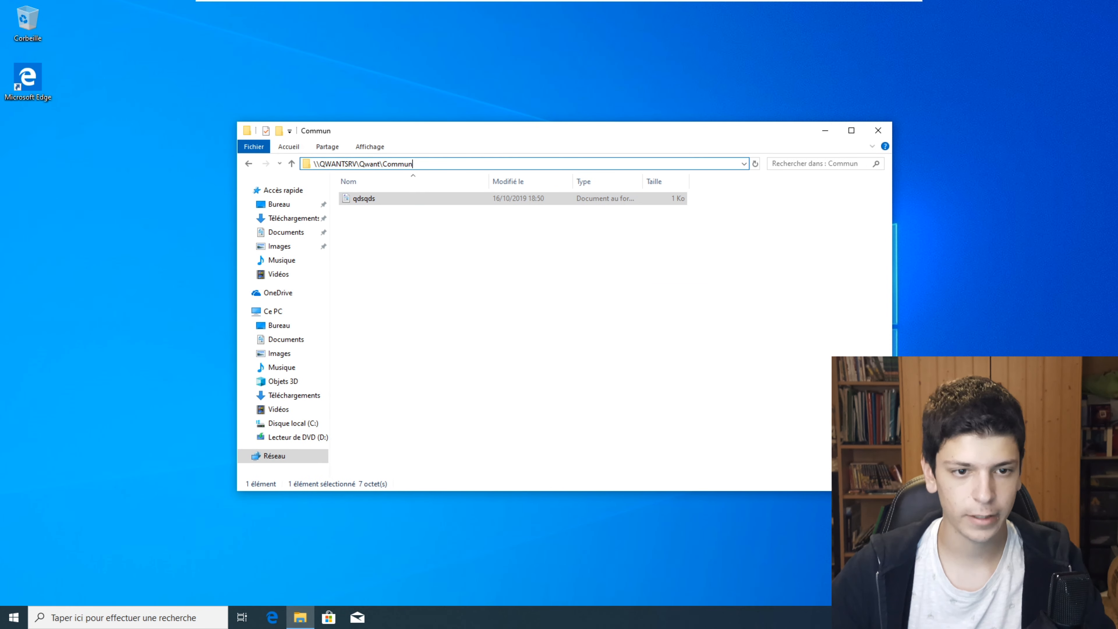
{"action": "key", "text": "BackSpace"}
{"action": "key", "text": "BackSpace"}
{"action": "key", "text": "BackSpace"}
{"action": "key", "text": "BackSpace"}
{"action": "key", "text": "BackSpace"}
{"action": "key", "text": "BackSpace"}
{"action": "type", "text": "Informaticien"}
{"action": "key", "text": "Return"}
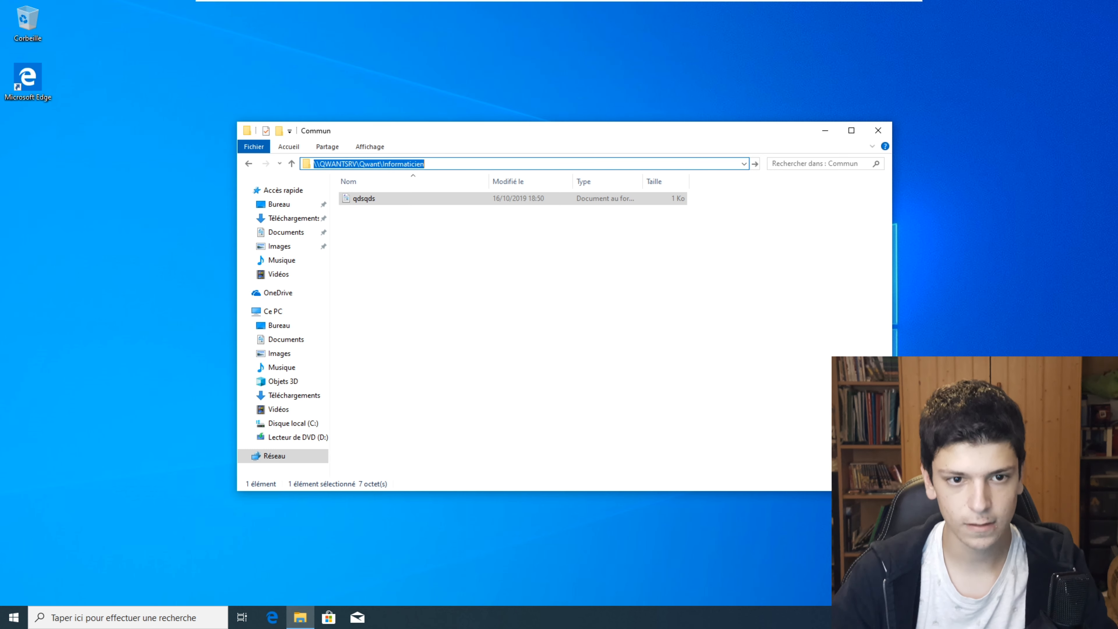
{"action": "left_click", "coordinate": [676, 318]}
{"action": "left_click", "coordinate": [676, 318]}
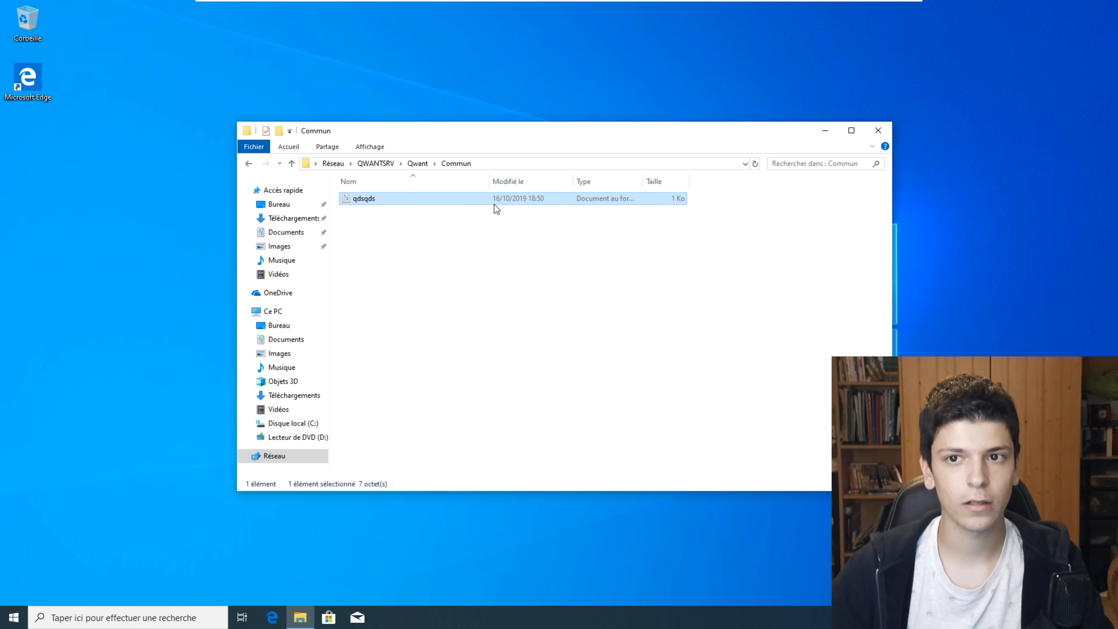
{"action": "left_click_drag", "start_coordinate": [558, 132], "coordinate": [563, 113]}
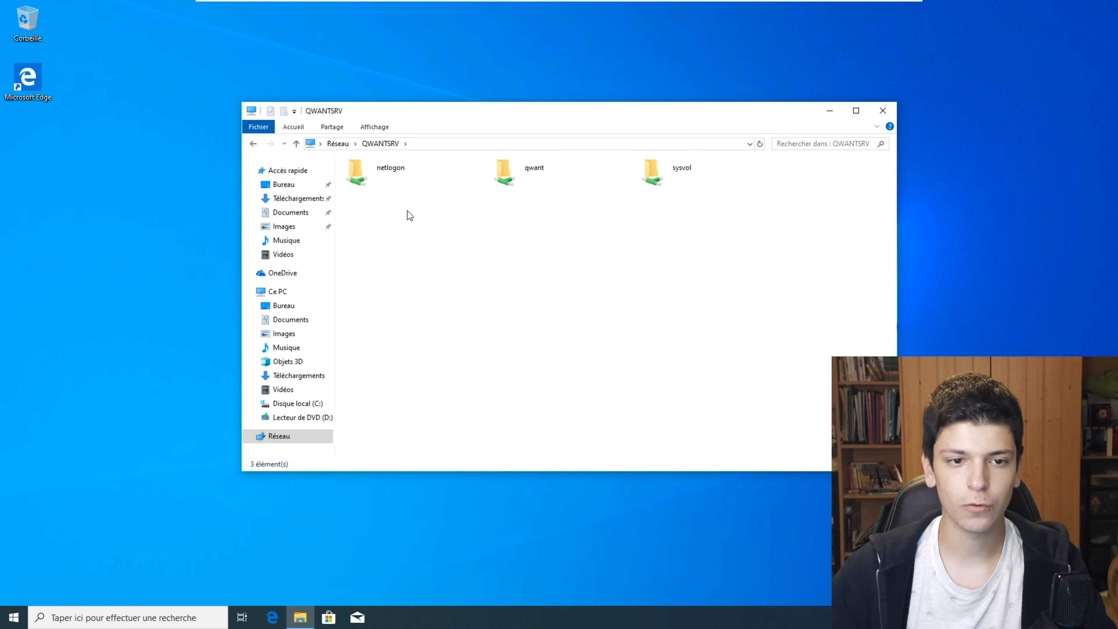
{"action": "left_click", "coordinate": [461, 184]}
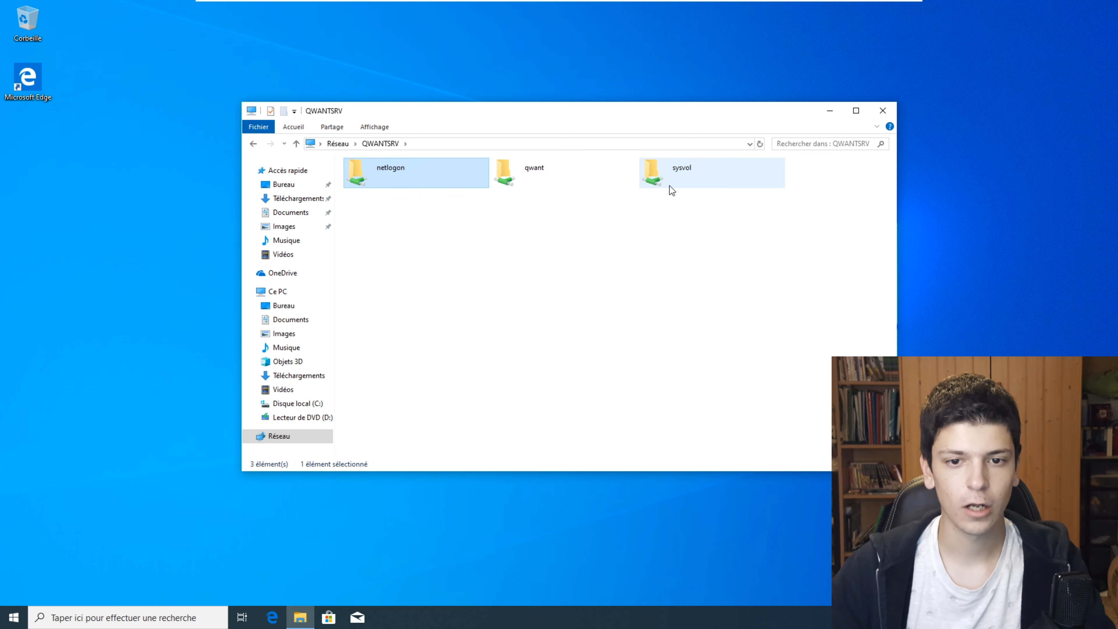
{"action": "left_click", "coordinate": [712, 176]}
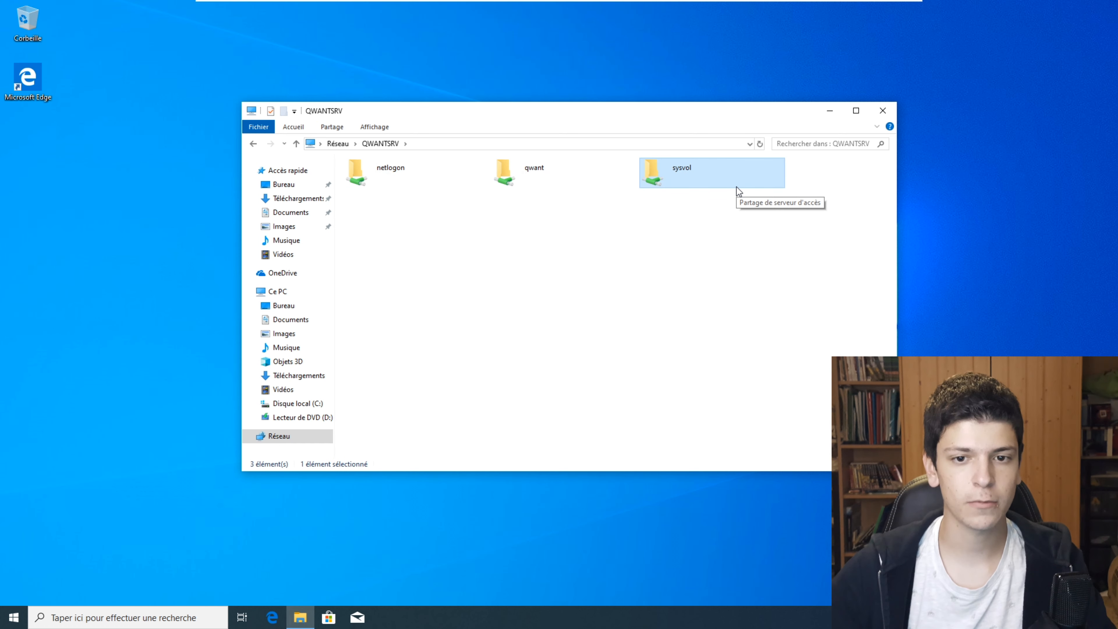
{"action": "left_click", "coordinate": [607, 182]}
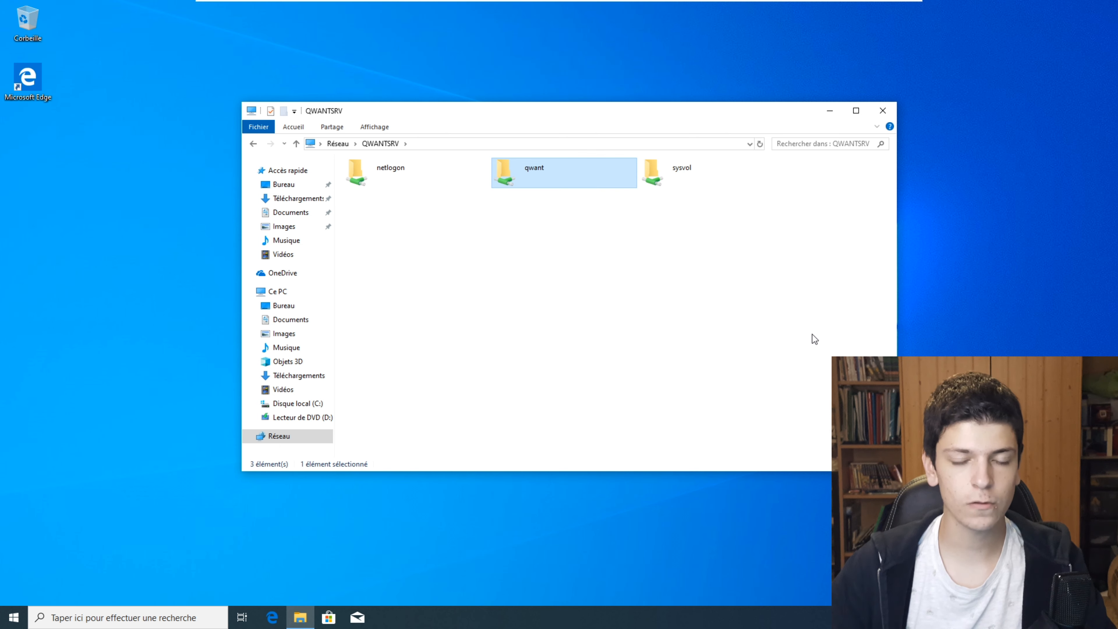
{"action": "double_click", "coordinate": [546, 177]}
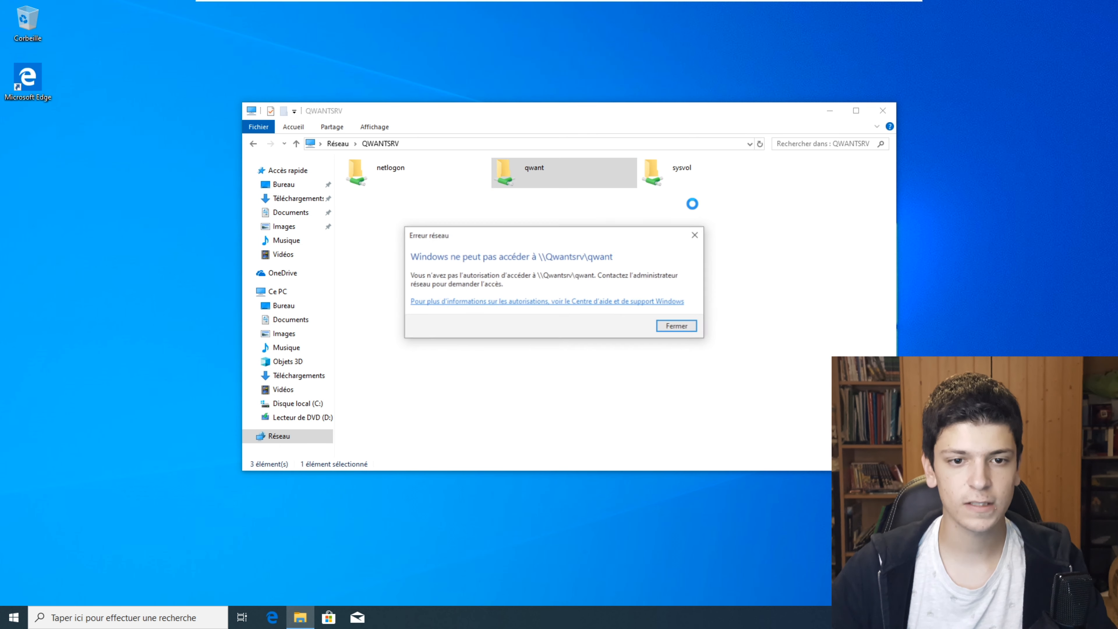
{"action": "left_click", "coordinate": [680, 327]}
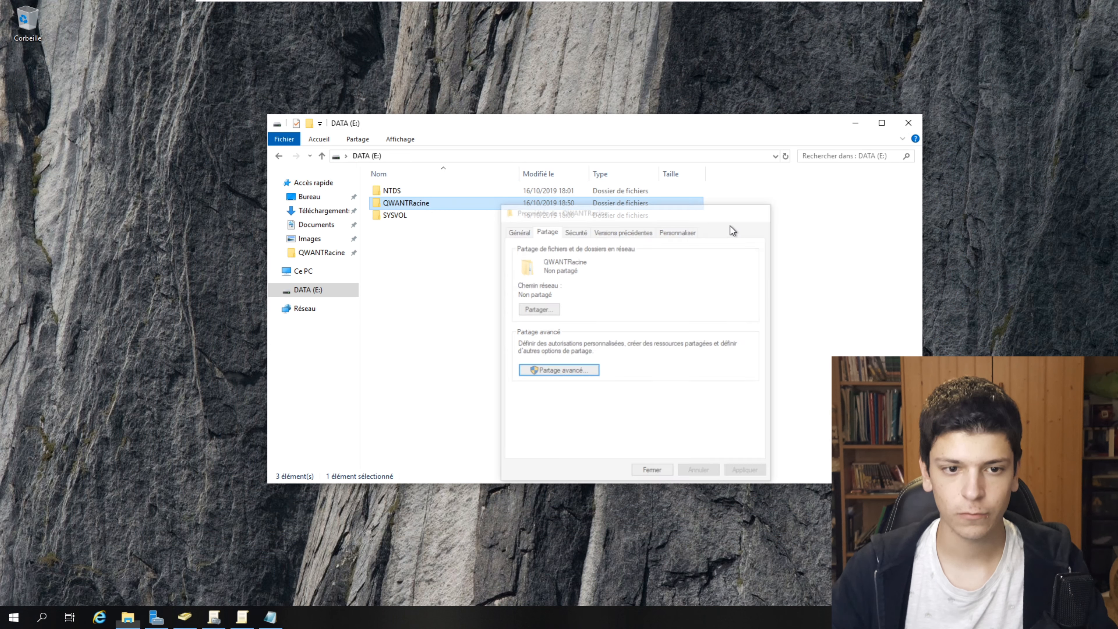
{"action": "key", "text": "Escape"}
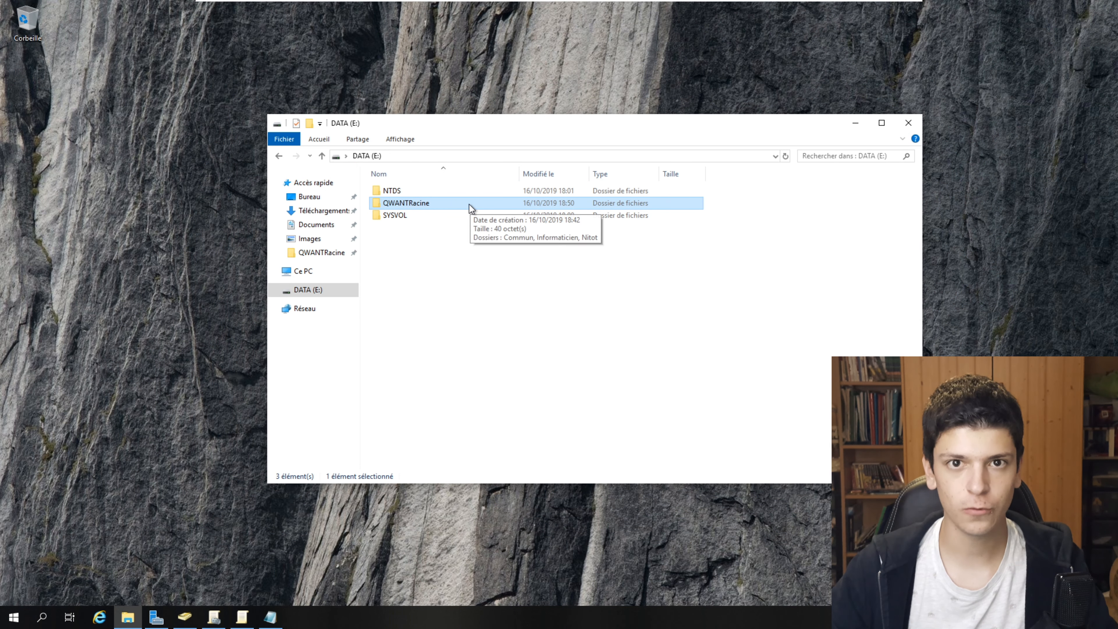
- Rename the QWANTRacine folder to QWANTRacine$
{"action": "right_click", "coordinate": [458, 203]}
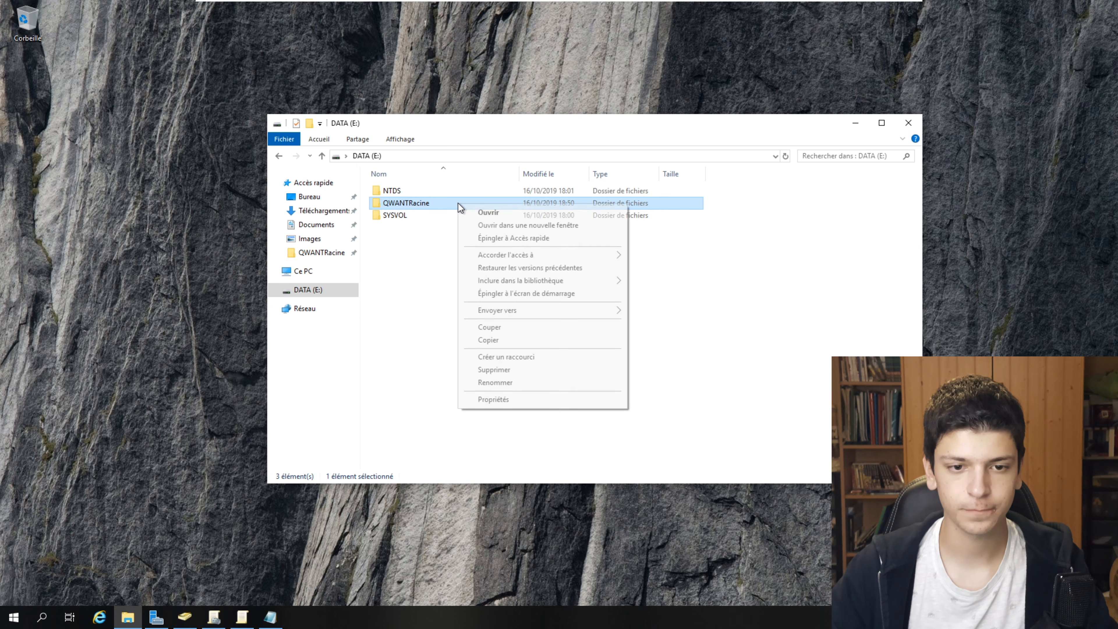
{"action": "left_click", "coordinate": [534, 399]}
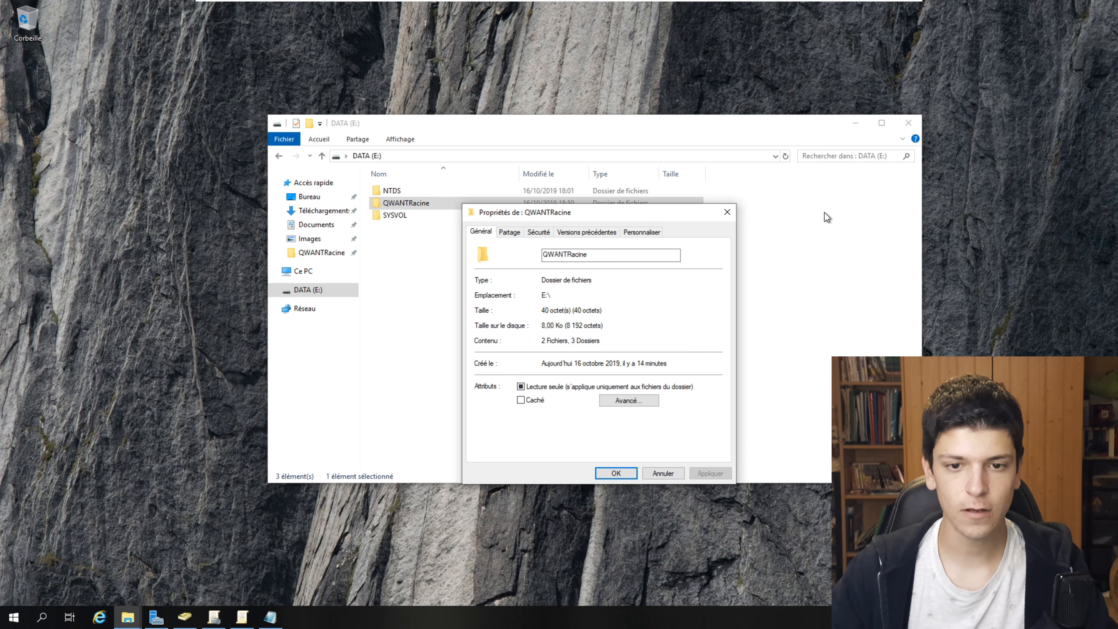
{"action": "left_click", "coordinate": [726, 213]}
{"action": "key", "text": "F2"}
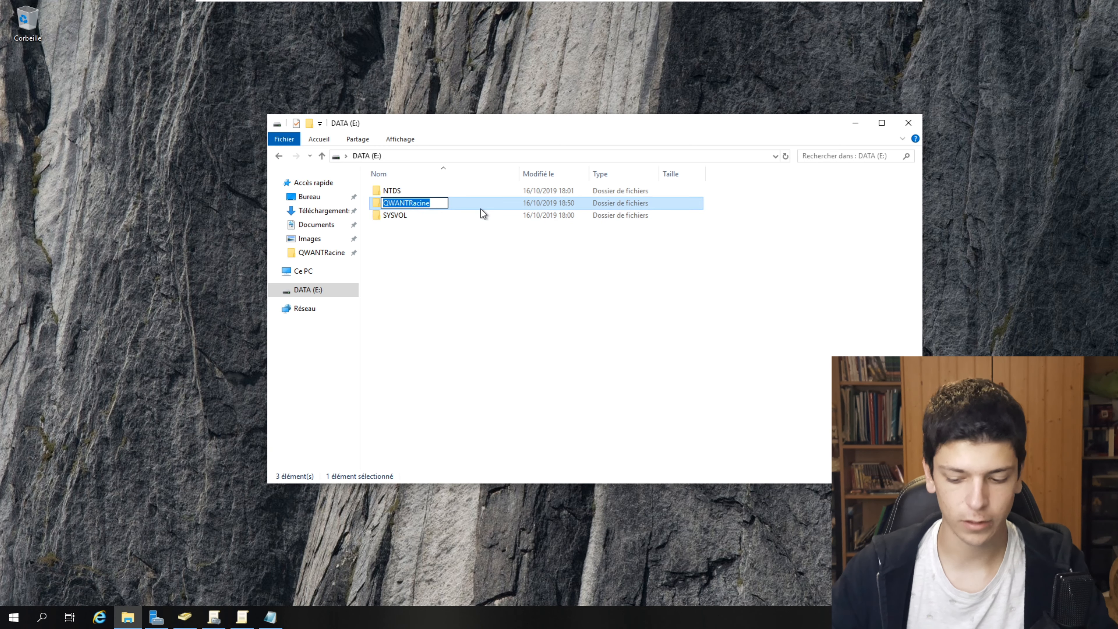
{"action": "key", "text": "End"}
{"action": "type", "text": "$"}
{"action": "key", "text": "Return"}
- Turn on advanced sharing for QWANTRacine$ with the share name QWANT$
{"action": "right_click", "coordinate": [481, 209]}
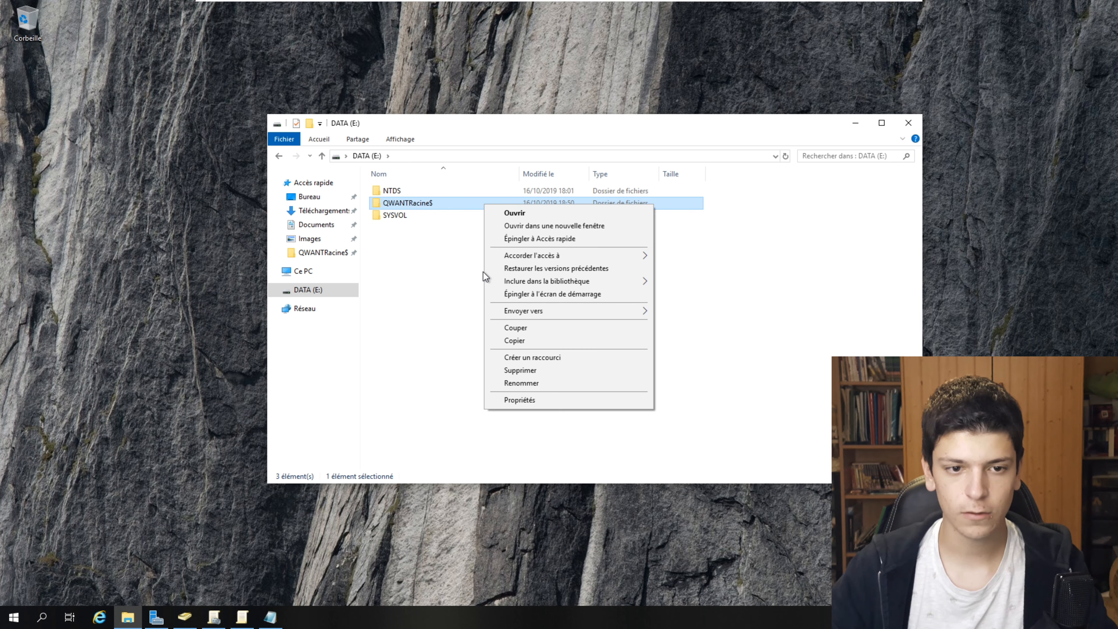
{"action": "left_click", "coordinate": [530, 399]}
{"action": "left_click", "coordinate": [545, 234]}
{"action": "left_click", "coordinate": [568, 375]}
{"action": "left_click", "coordinate": [532, 253]}
{"action": "left_click", "coordinate": [572, 293]}
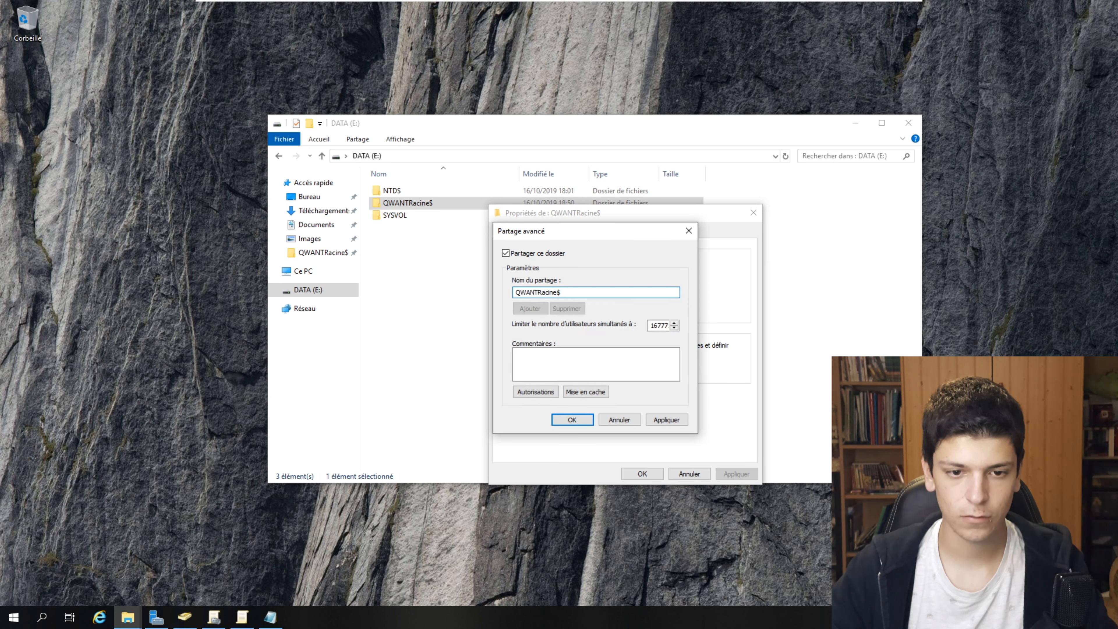
{"action": "left_click_drag", "start_coordinate": [557, 292], "coordinate": [538, 292]}
{"action": "key", "text": "BackSpace"}
- Replace Tout le monde in QWANT$ share permissions with admin, system and util entries, and apply
{"action": "left_click", "coordinate": [535, 391]}
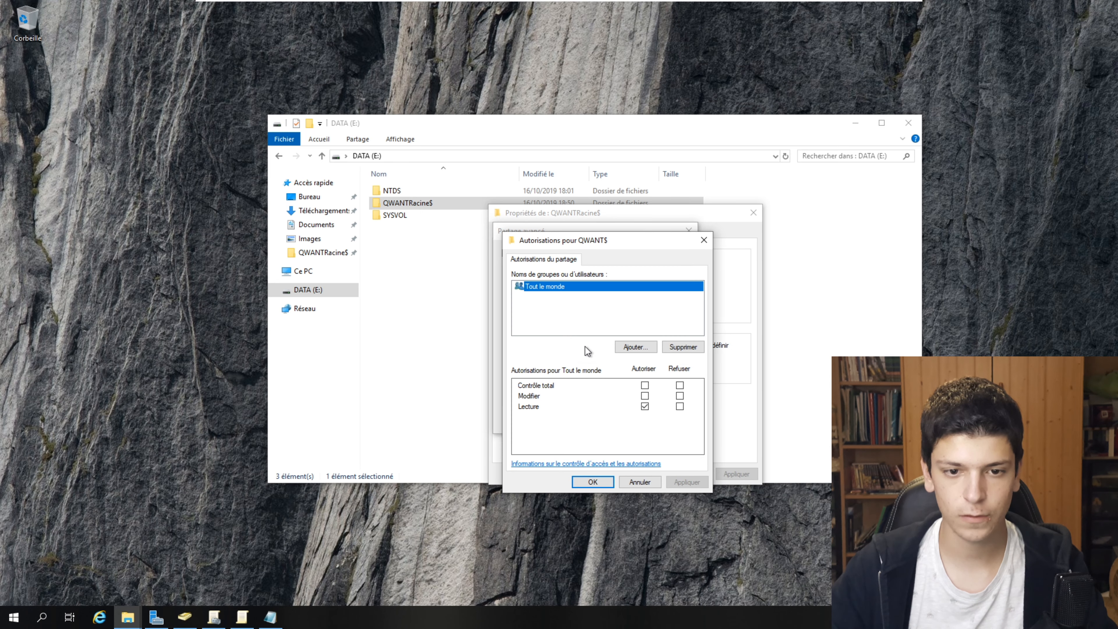
{"action": "left_click", "coordinate": [680, 347]}
{"action": "key", "text": "Return"}
{"action": "type", "text": "admin"}
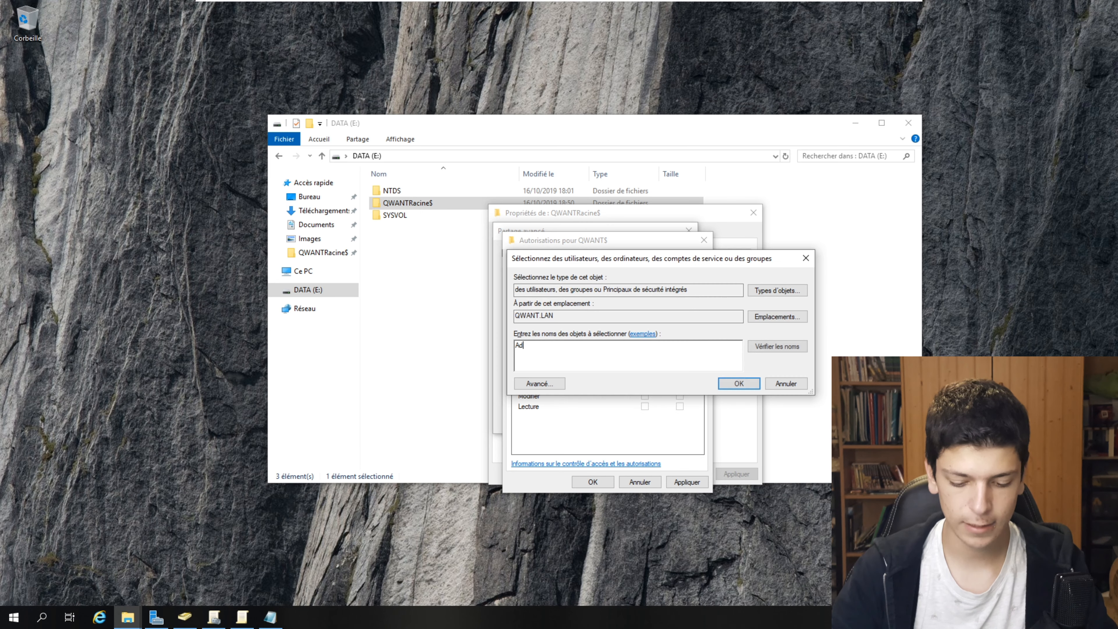
{"action": "key", "text": "Return"}
{"action": "key", "text": "Return"}
{"action": "type", "text": "system"}
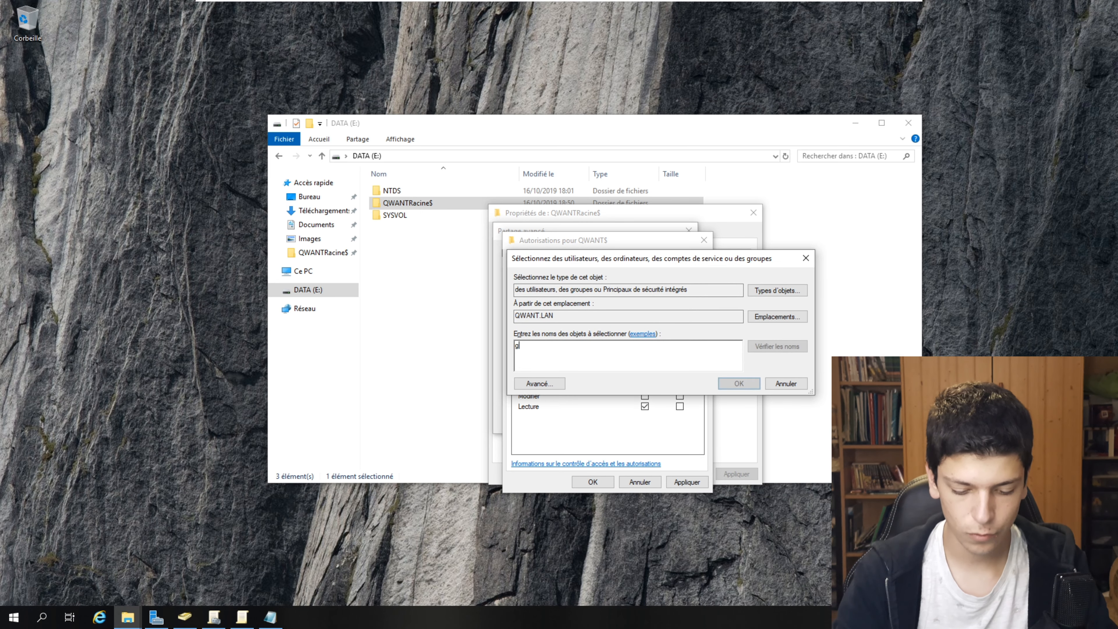
{"action": "key", "text": "Return"}
{"action": "key", "text": "Return"}
{"action": "type", "text": "util"}
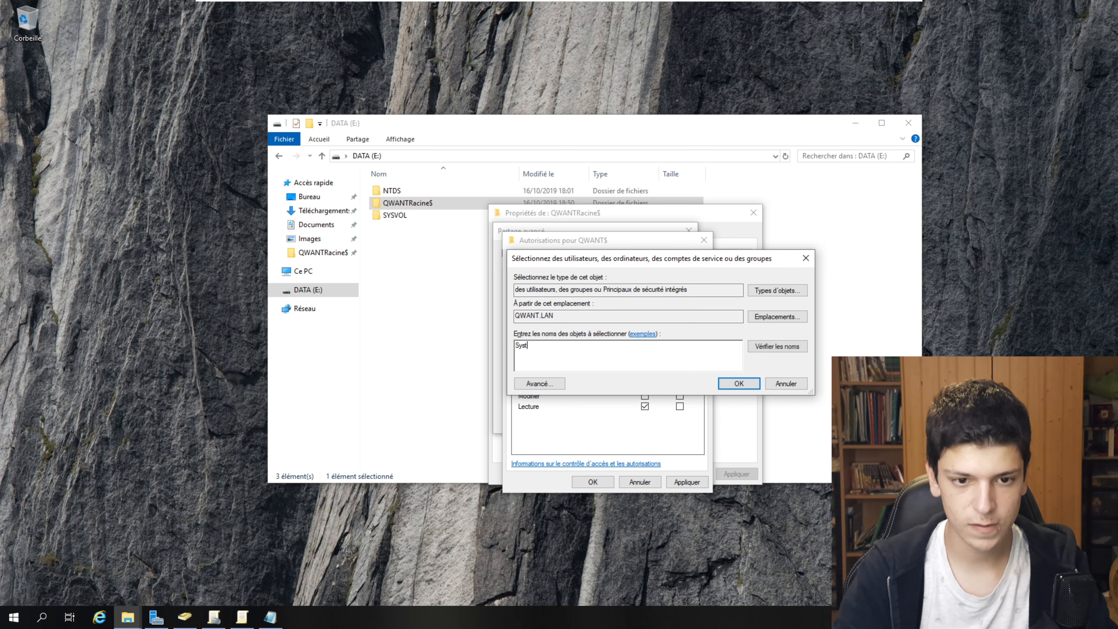
{"action": "left_click", "coordinate": [733, 388]}
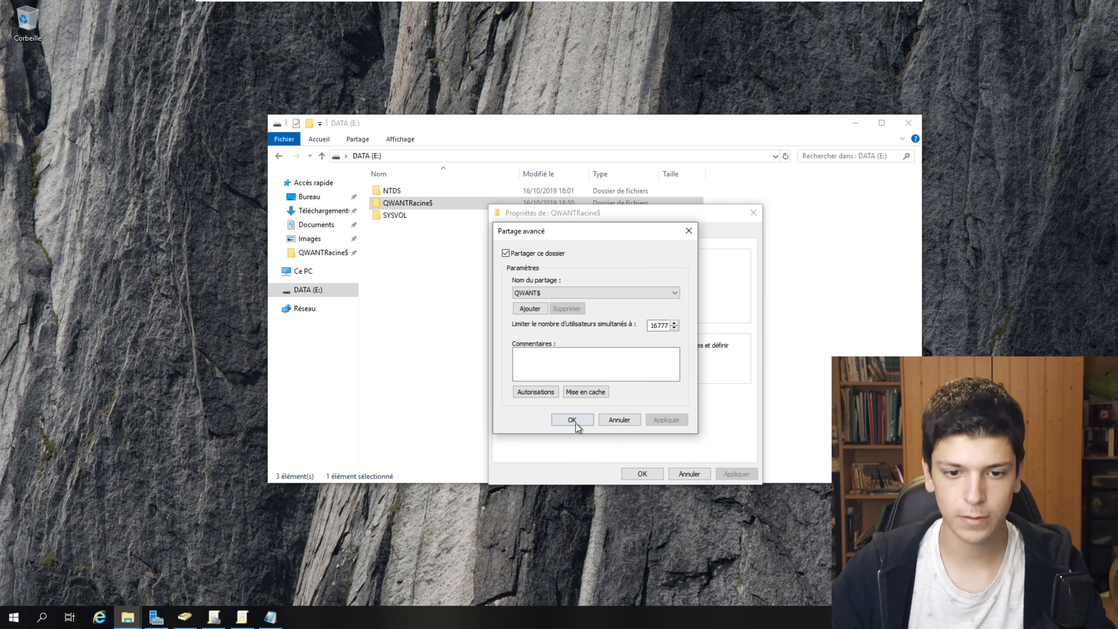
{"action": "left_click", "coordinate": [572, 419]}
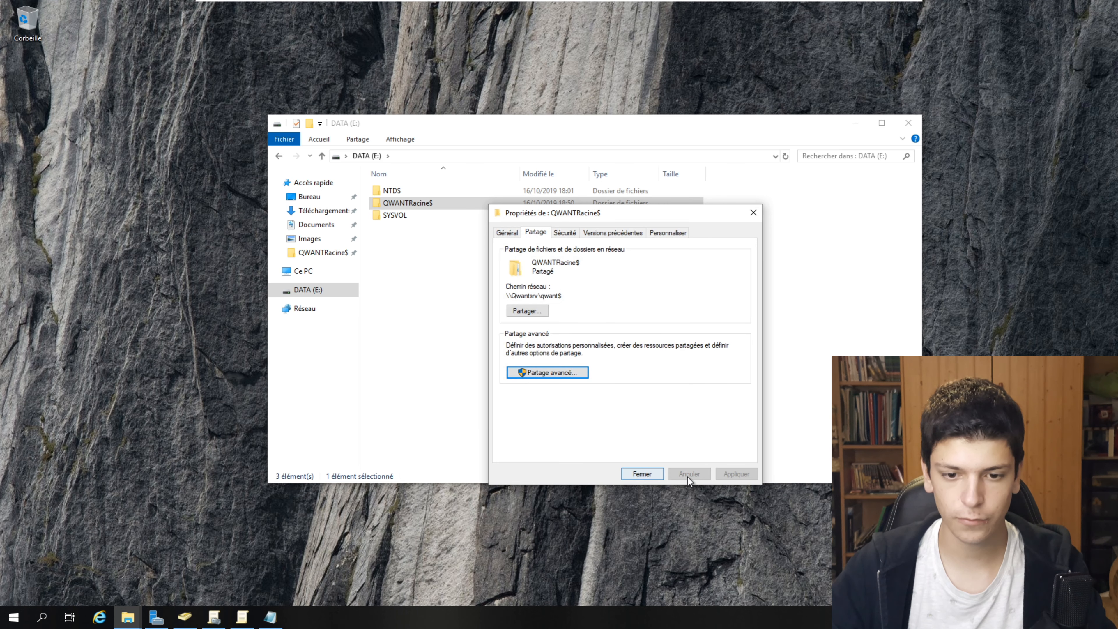
{"action": "left_click", "coordinate": [689, 474]}
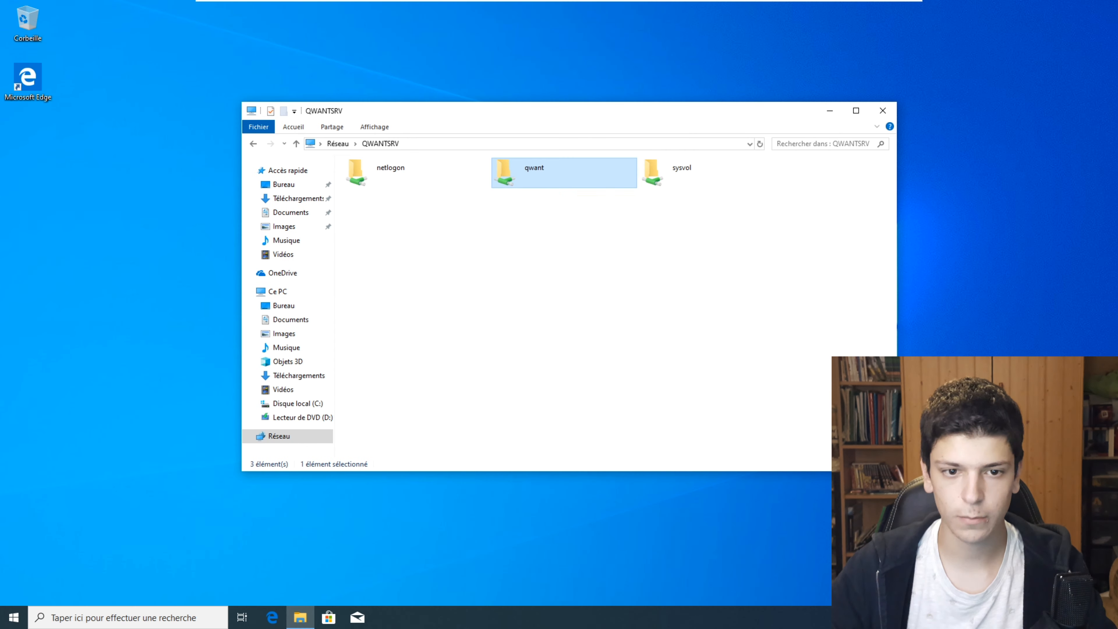
{"action": "left_click", "coordinate": [609, 315]}
- Refresh the share list, then create a new text document on the desktop
{"action": "key", "text": "F5"}
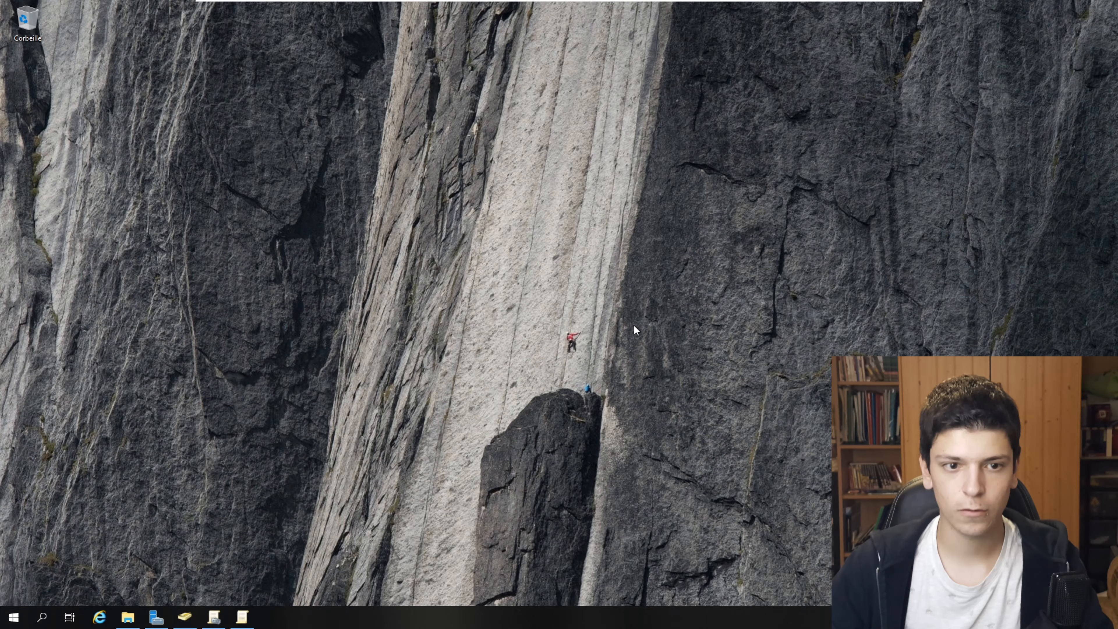
{"action": "right_click", "coordinate": [478, 150]}
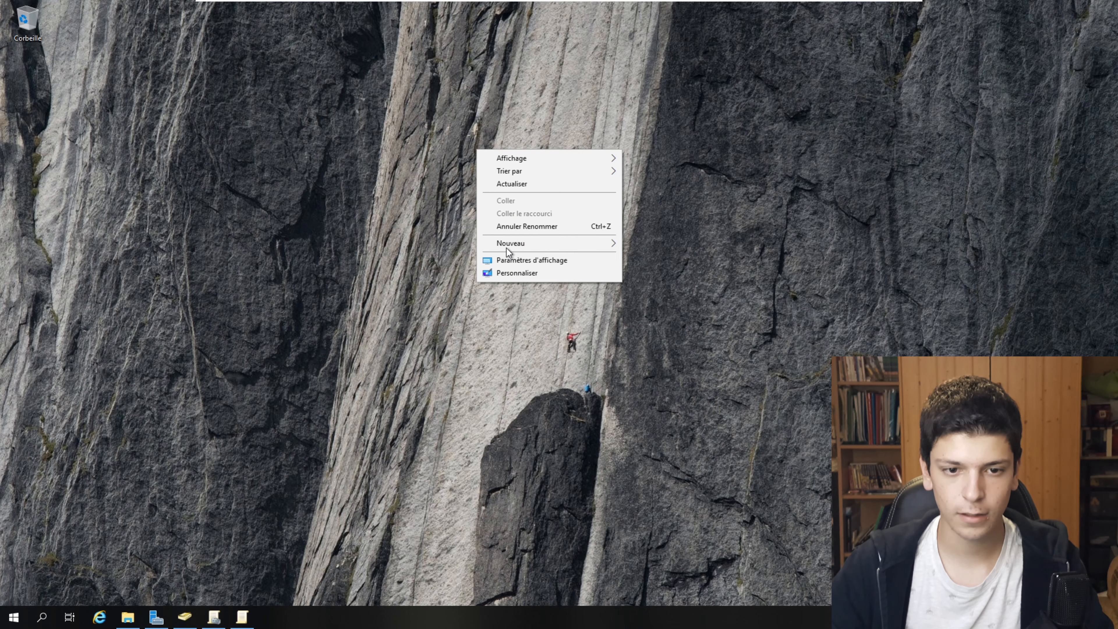
{"action": "mouse_move", "coordinate": [506, 243]}
{"action": "left_click", "coordinate": [671, 311]}
- Write net use lines mapping X: to \\QWANTSRV\QWRACINE\%username% and Z: to \\QWANTSRV\QWANT$\Commun
{"action": "key", "text": "Return"}
{"action": "key", "text": "Return"}
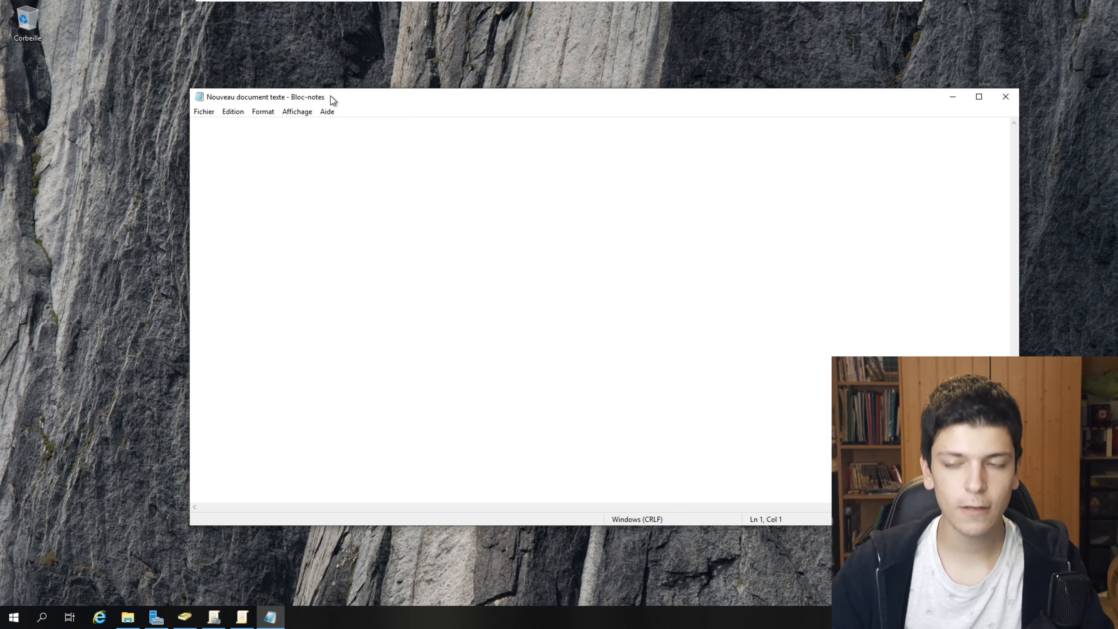
{"action": "type", "text": "net use X:"}
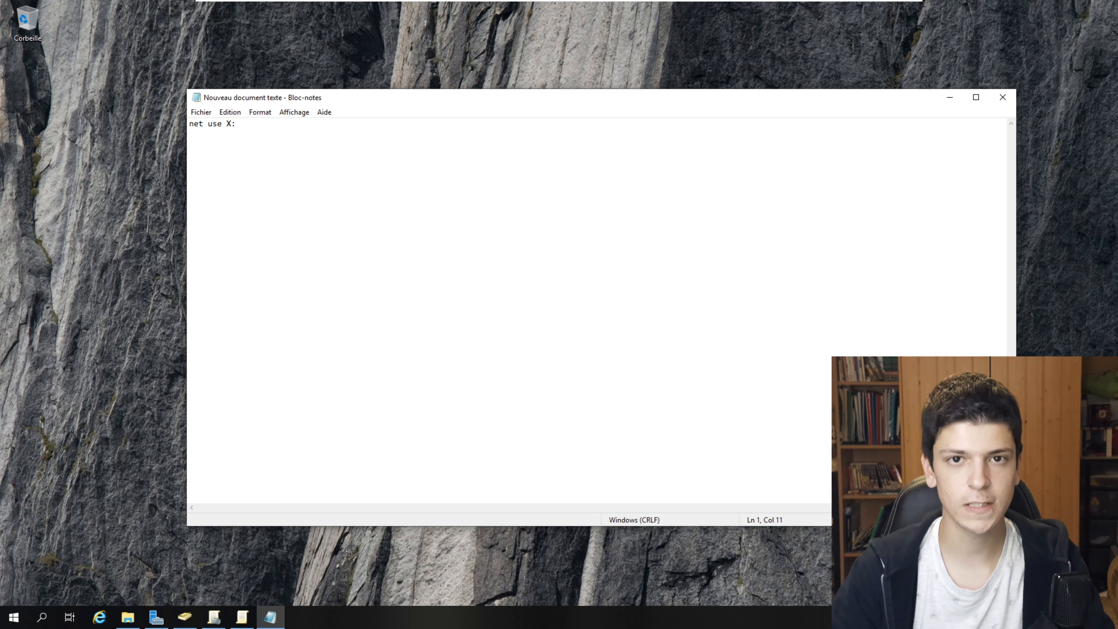
{"action": "type", "text": "\\\\"}
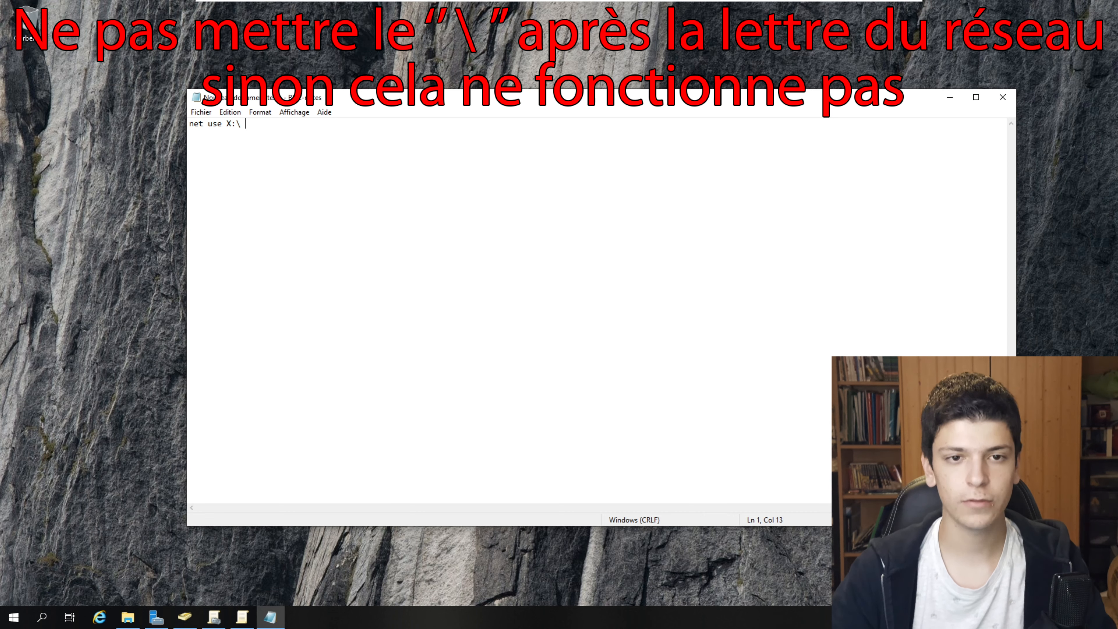
{"action": "type", "text": "\\\\QWANT"}
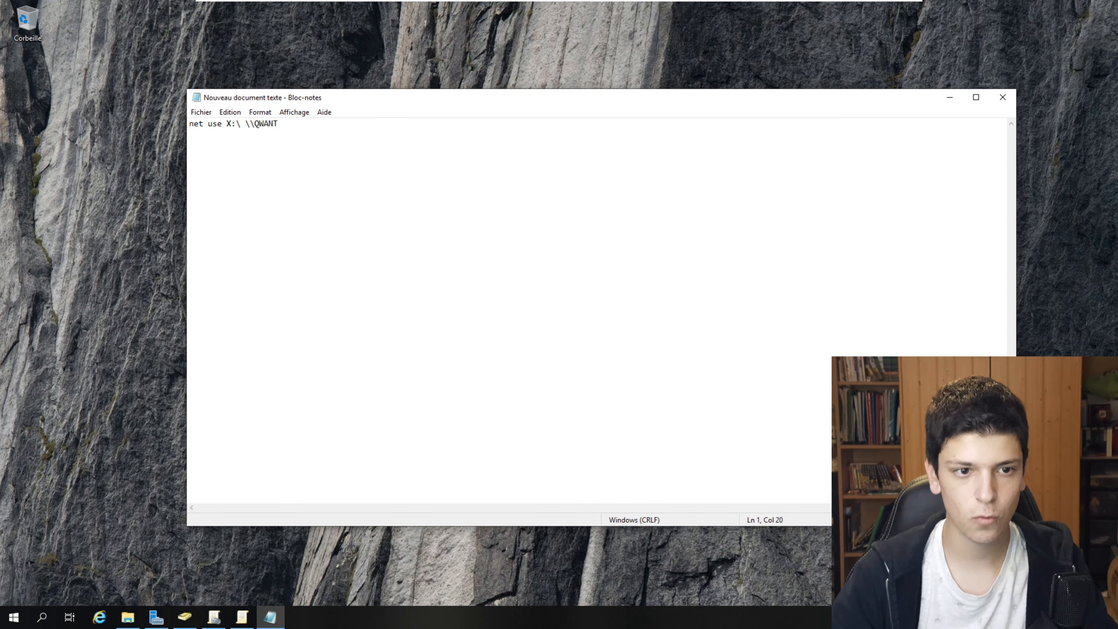
{"action": "type", "text": "SRV"}
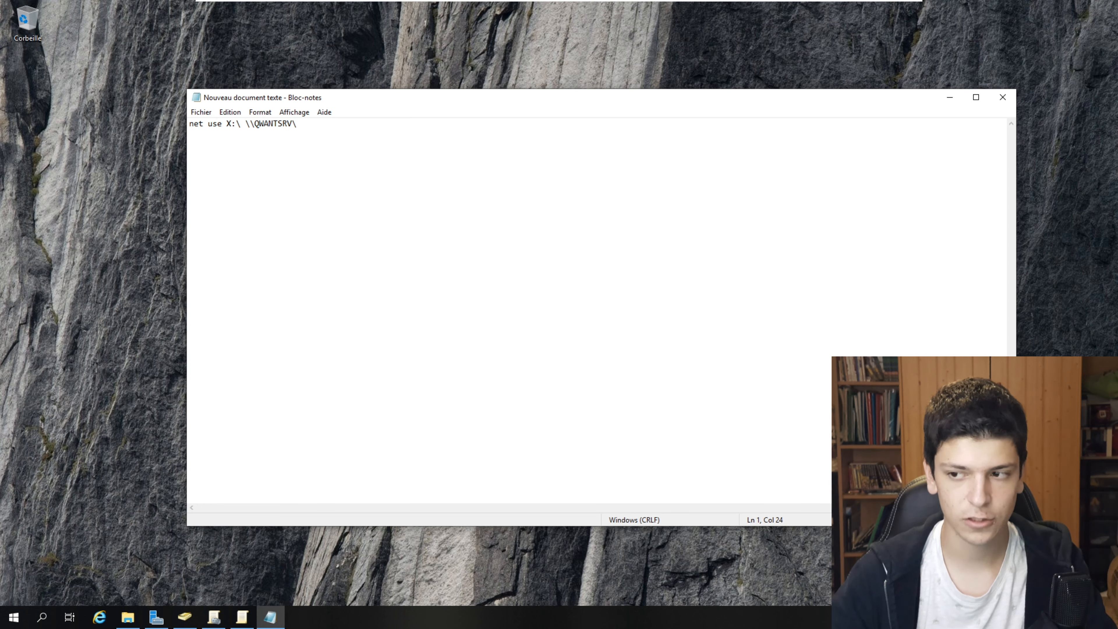
{"action": "type", "text": "\\QWRACINE\\"}
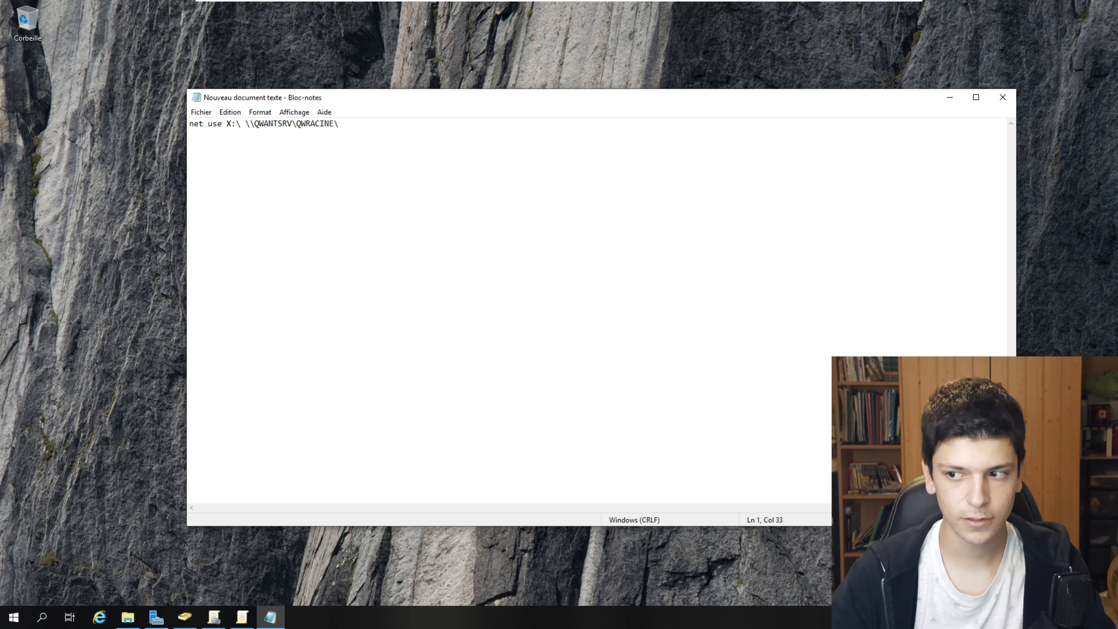
{"action": "type", "text": "%username%"}
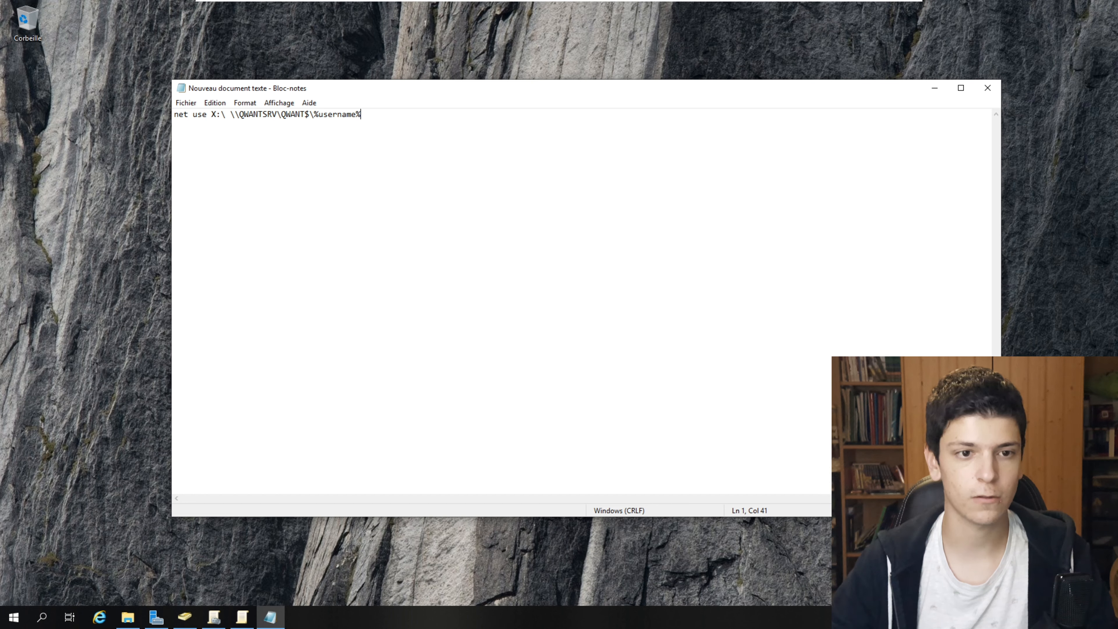
{"action": "type", "text": "use Z"}
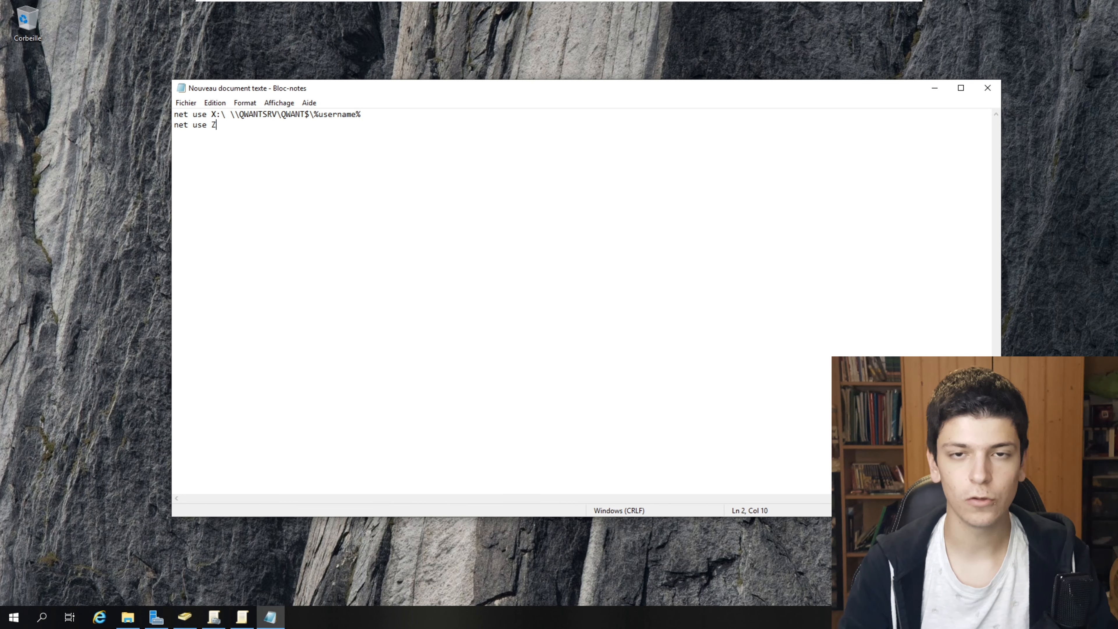
{"action": "type", "text": ":\\ \\\\QWANTSRV\\QWANT"}
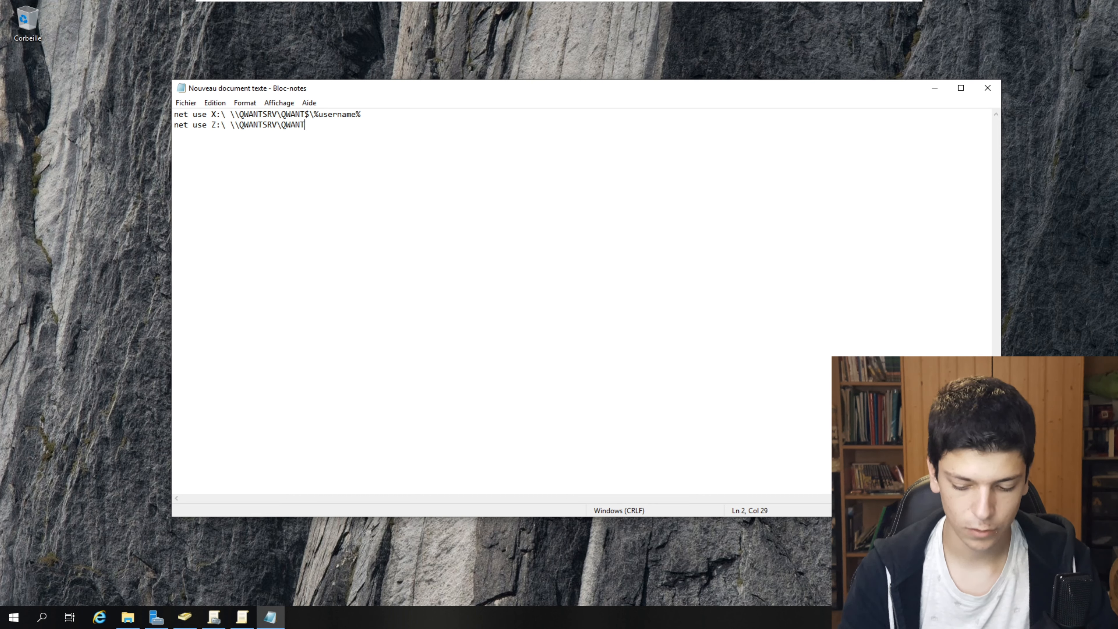
{"action": "type", "text": "$\\Commun"}
- Save the file as script.baty with the all-files type, then close Notepad
{"action": "left_click", "coordinate": [185, 103]}
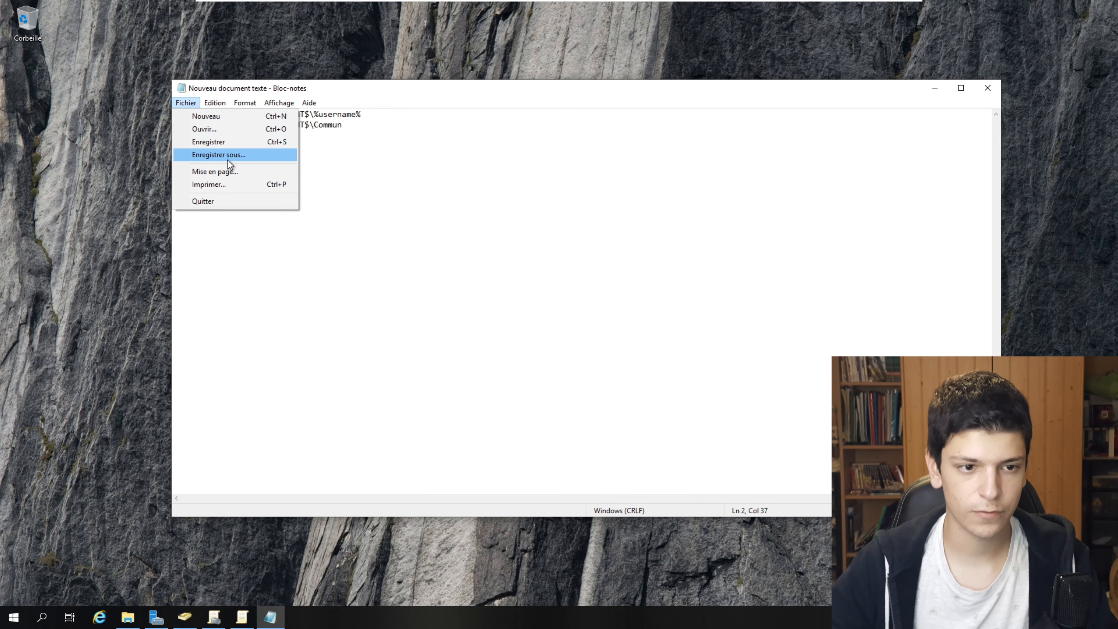
{"action": "left_click", "coordinate": [222, 155]}
{"action": "left_click", "coordinate": [399, 379]}
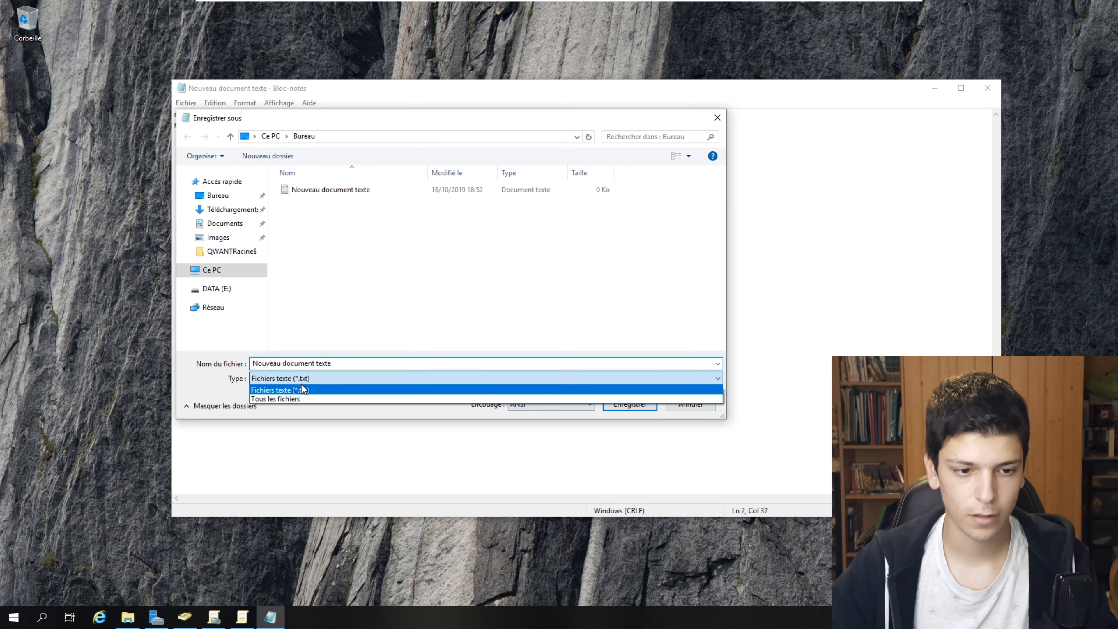
{"action": "left_click", "coordinate": [283, 399]}
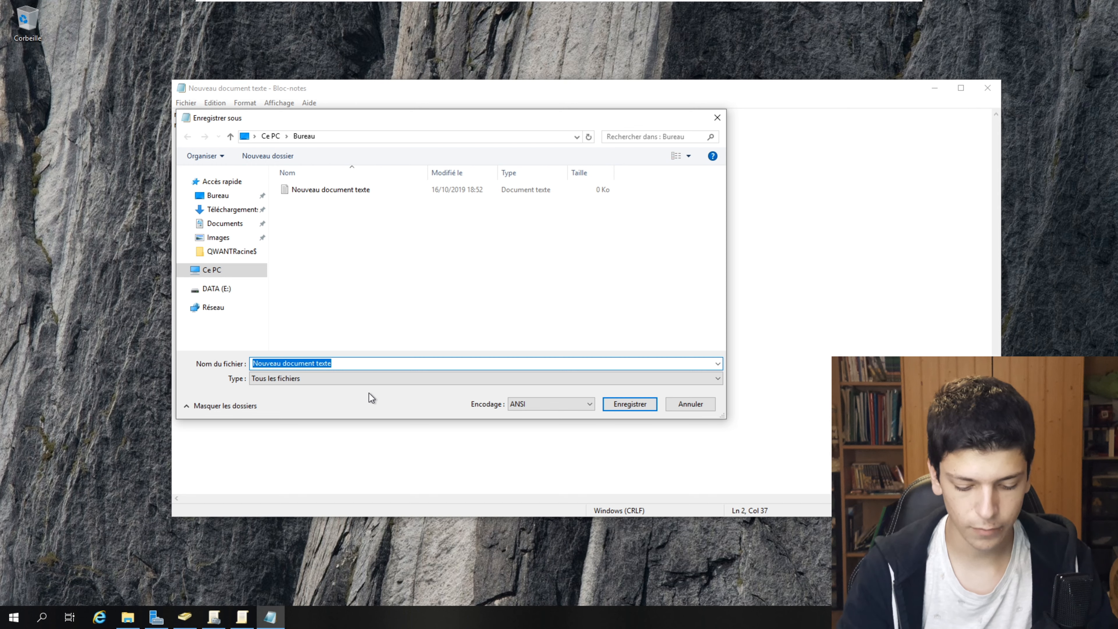
{"action": "type", "text": "script.baty"}
{"action": "key", "text": "Return"}
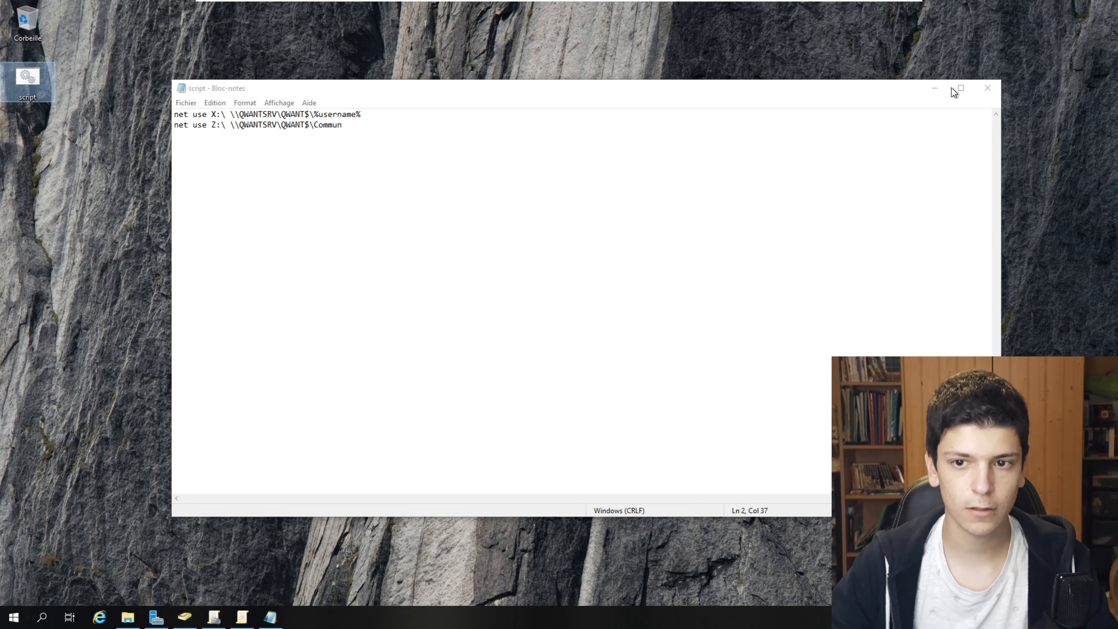
{"action": "left_click", "coordinate": [987, 87]}
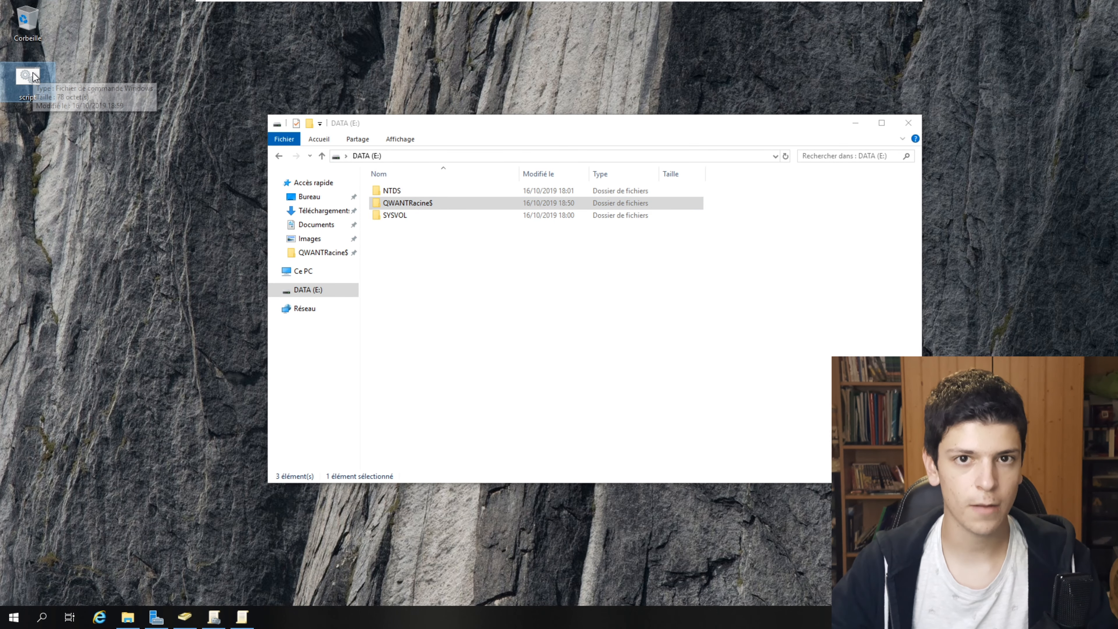
- Open the Commun (Z:) drive under Ce PC to verify qdsqds is there, then close it
{"action": "left_click", "coordinate": [511, 202]}
{"action": "left_click", "coordinate": [302, 271]}
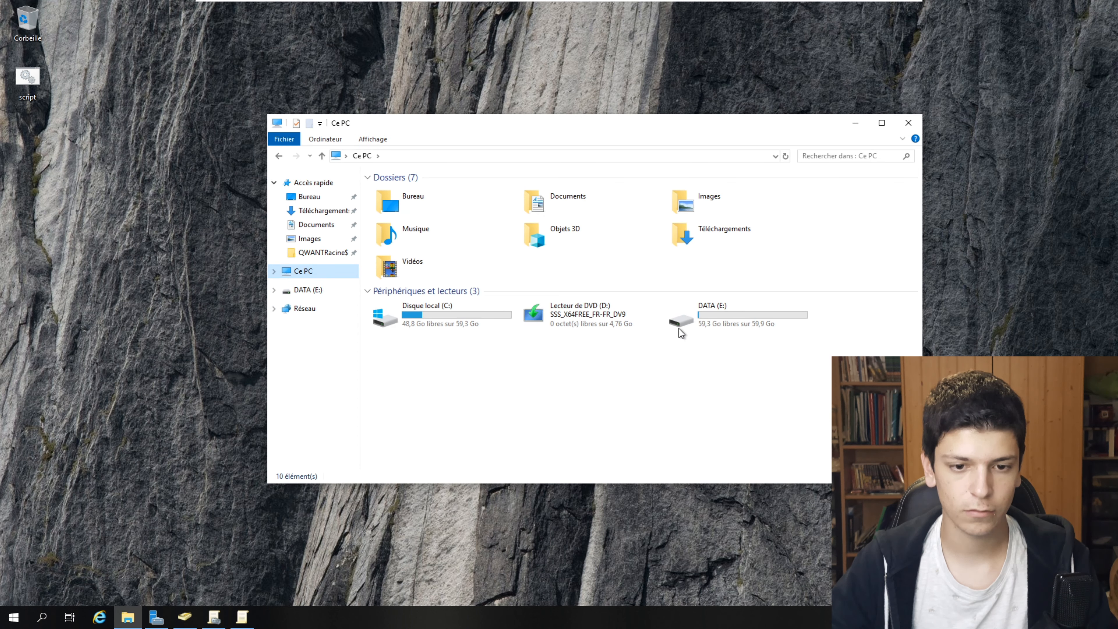
{"action": "left_click", "coordinate": [274, 271]}
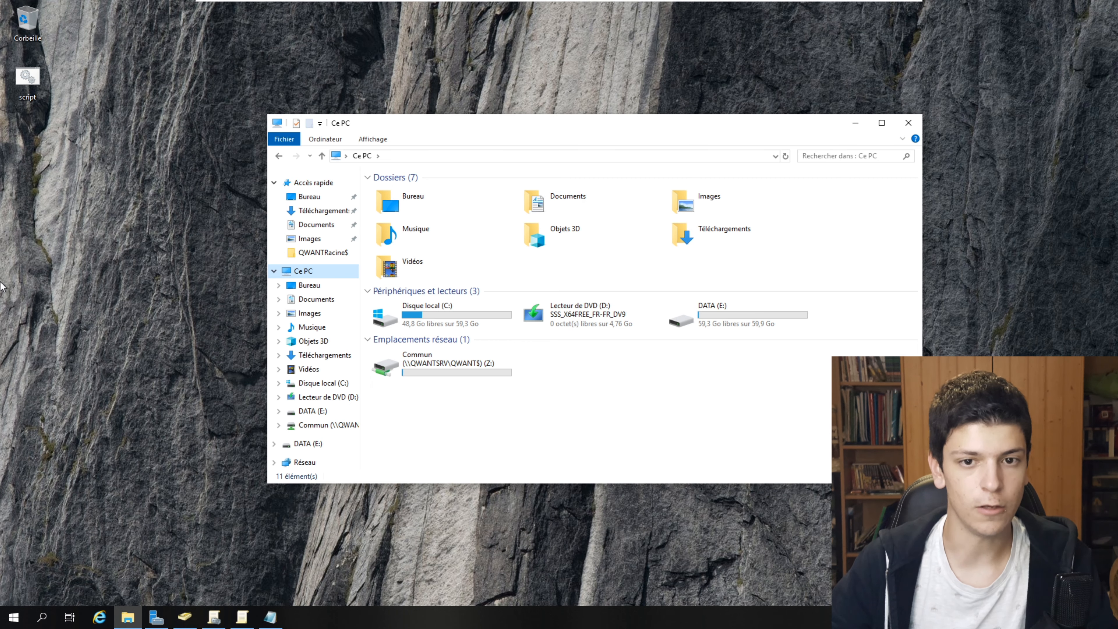
{"action": "double_click", "coordinate": [473, 369]}
{"action": "left_click", "coordinate": [425, 194]}
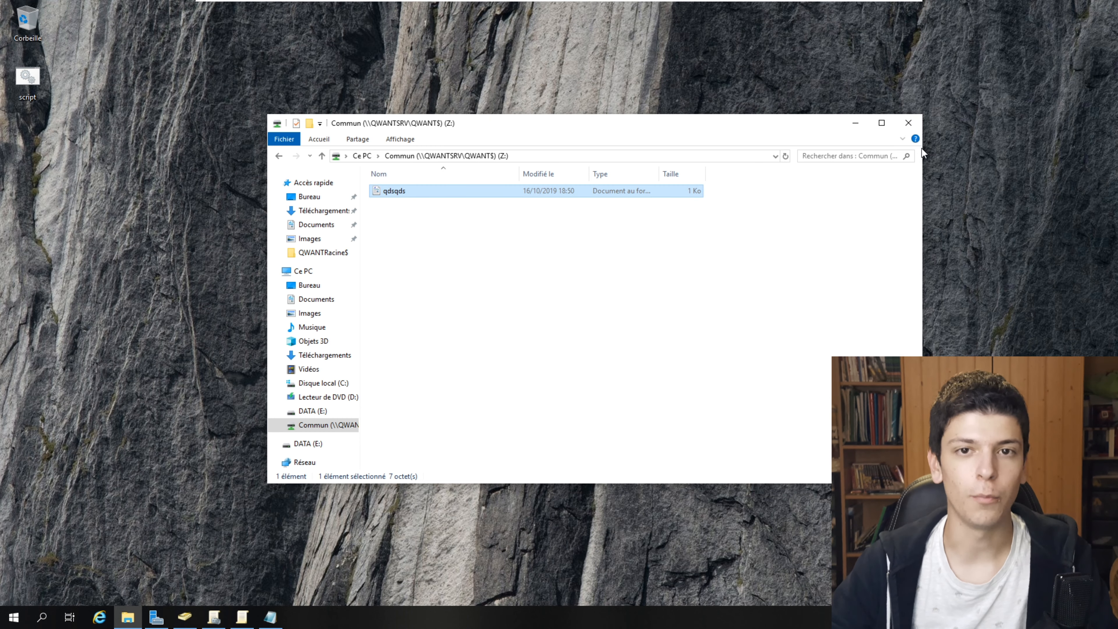
{"action": "left_click_drag", "start_coordinate": [544, 126], "coordinate": [548, 115]}
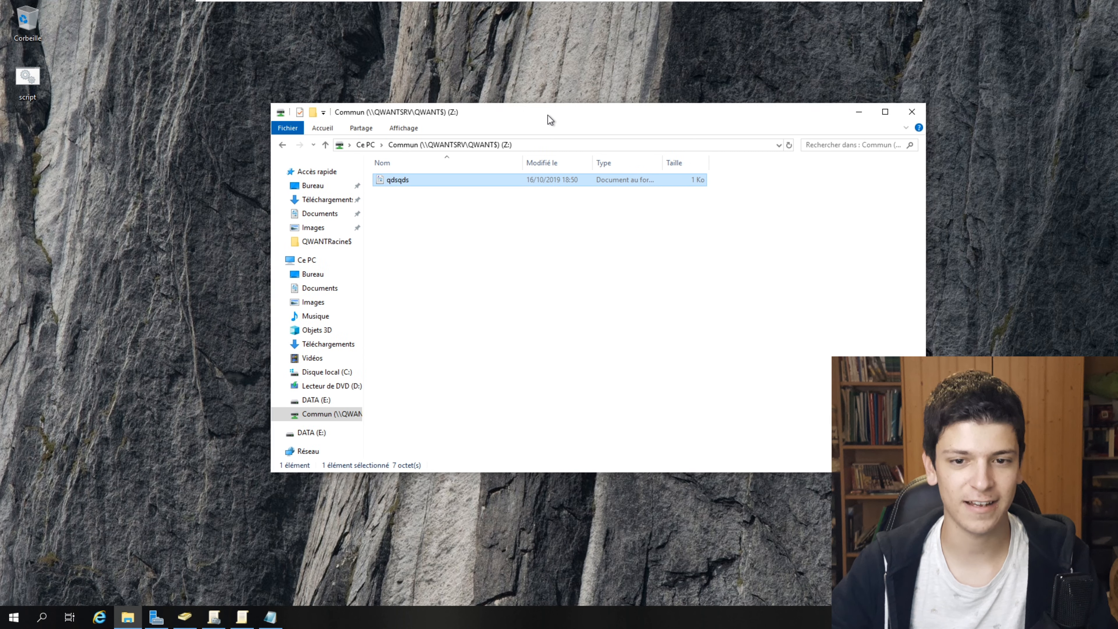
{"action": "left_click", "coordinate": [885, 103]}
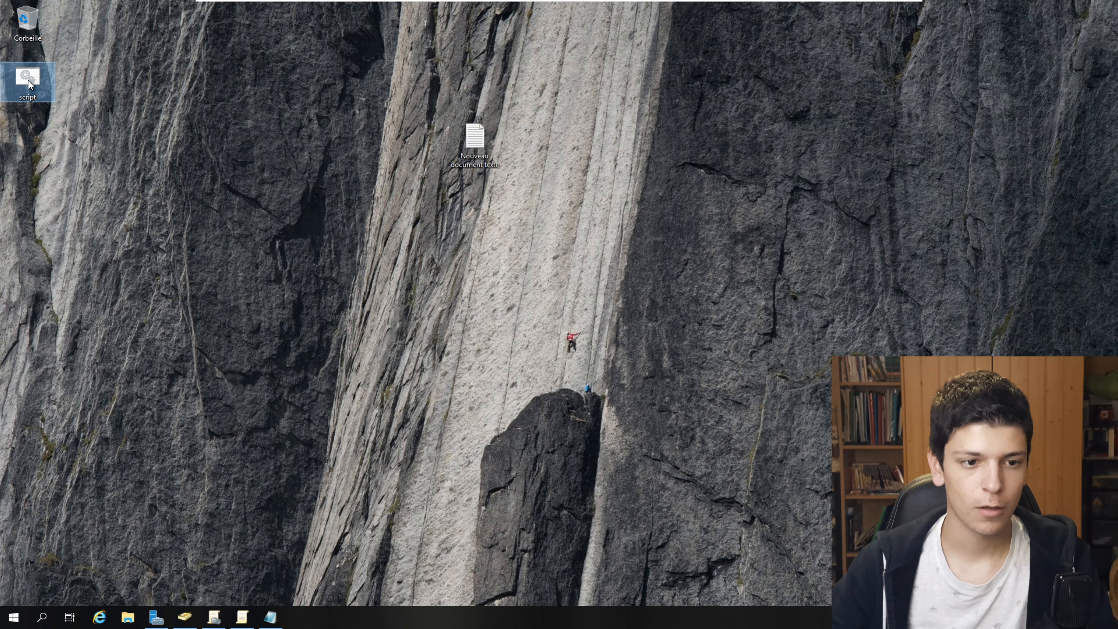
- Edit the script to remove the backslashes after X: and Z:, then close Notepad
{"action": "right_click", "coordinate": [29, 81]}
{"action": "left_click", "coordinate": [117, 103]}
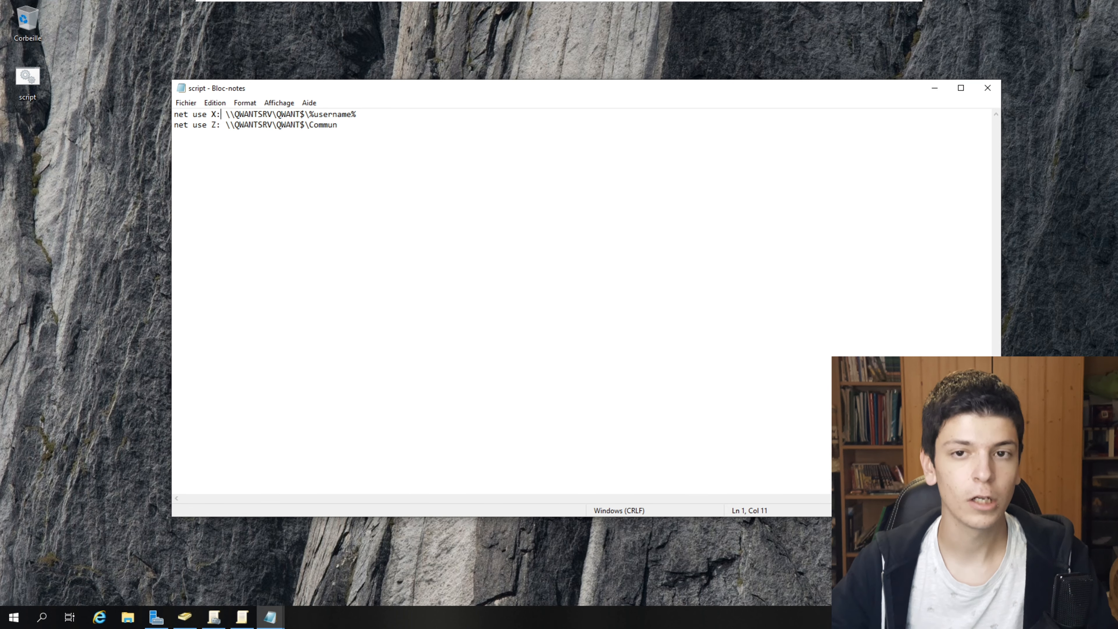
{"action": "left_click", "coordinate": [987, 88]}
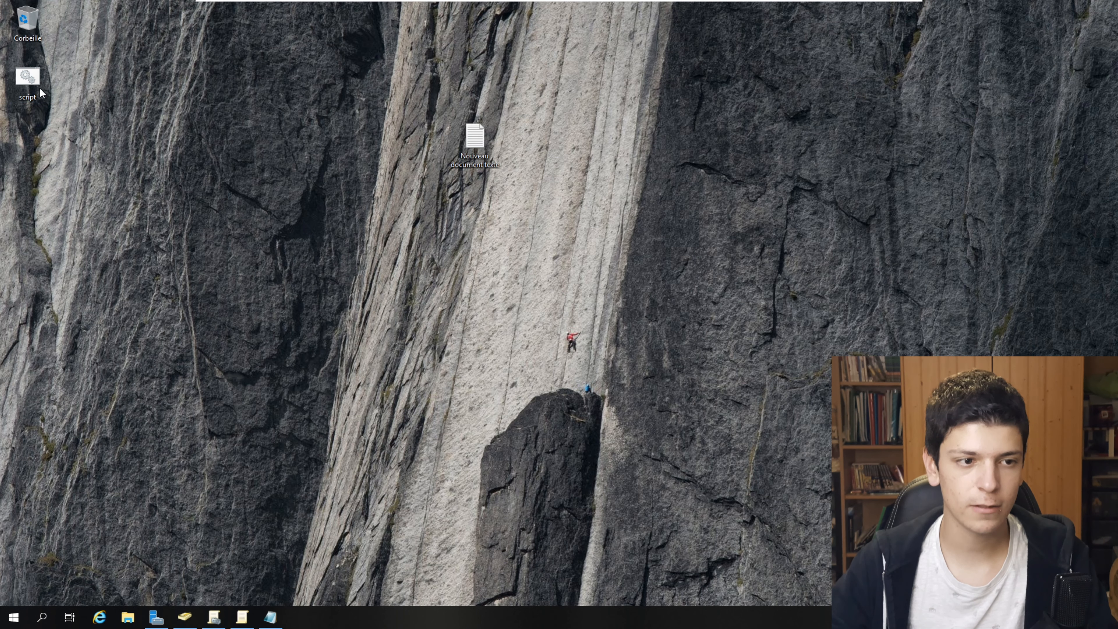
- Move the desktop script file into E:\SYSVOL\sysvol\QWANT.LAN\scripts, then return to Active Directory Users and Computers
{"action": "left_click", "coordinate": [137, 619]}
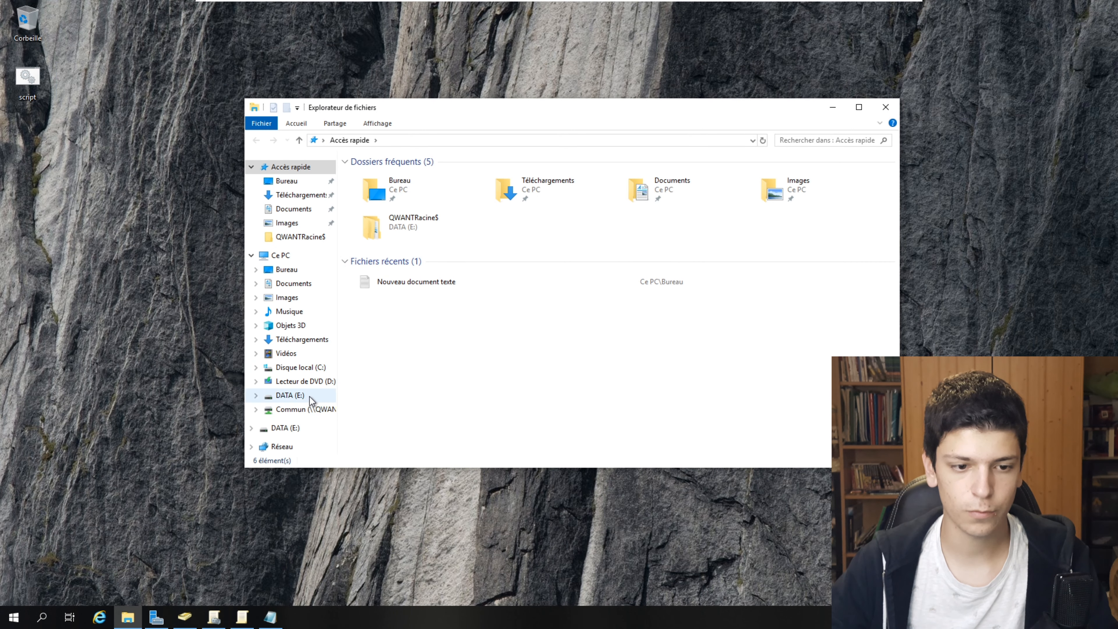
{"action": "left_click", "coordinate": [289, 395]}
{"action": "double_click", "coordinate": [374, 175]}
{"action": "double_click", "coordinate": [390, 213]}
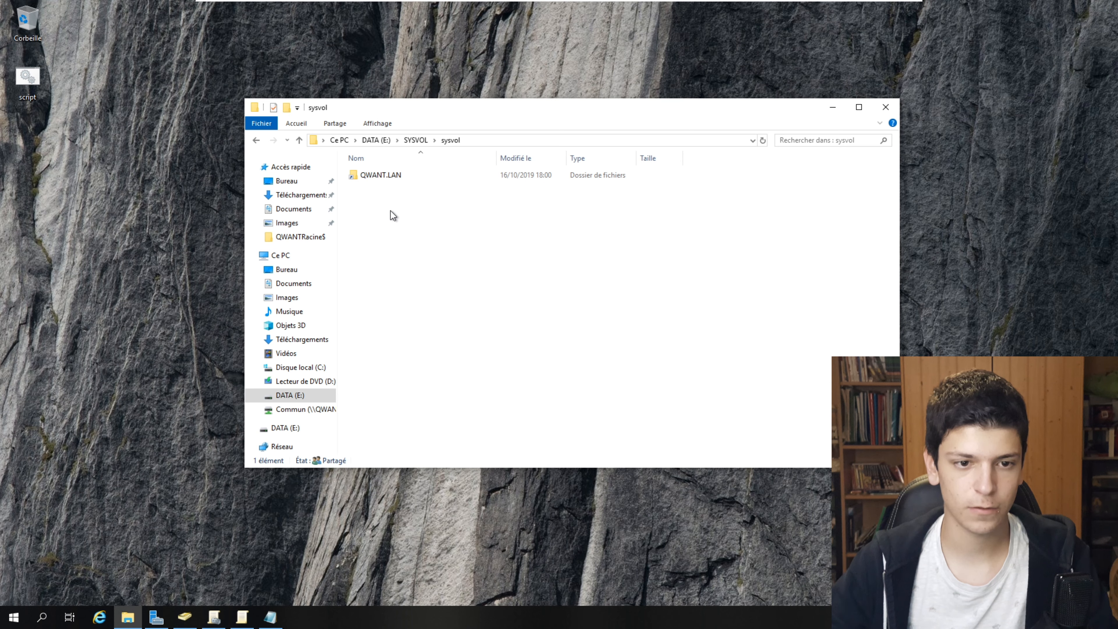
{"action": "double_click", "coordinate": [390, 178]}
{"action": "double_click", "coordinate": [393, 194]}
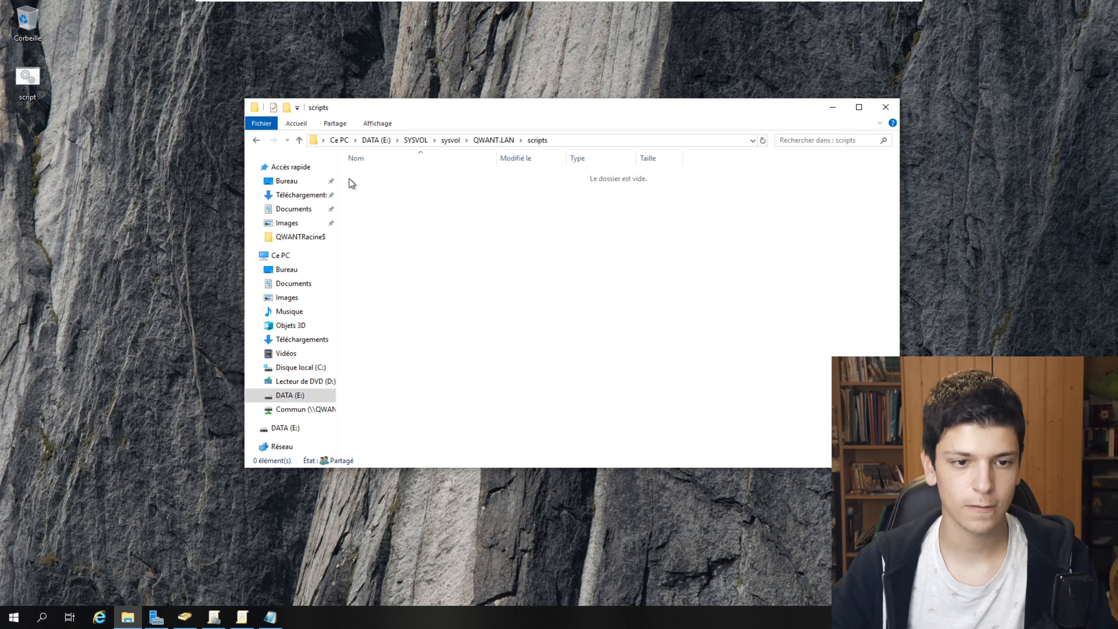
{"action": "left_click_drag", "start_coordinate": [39, 86], "coordinate": [523, 229]}
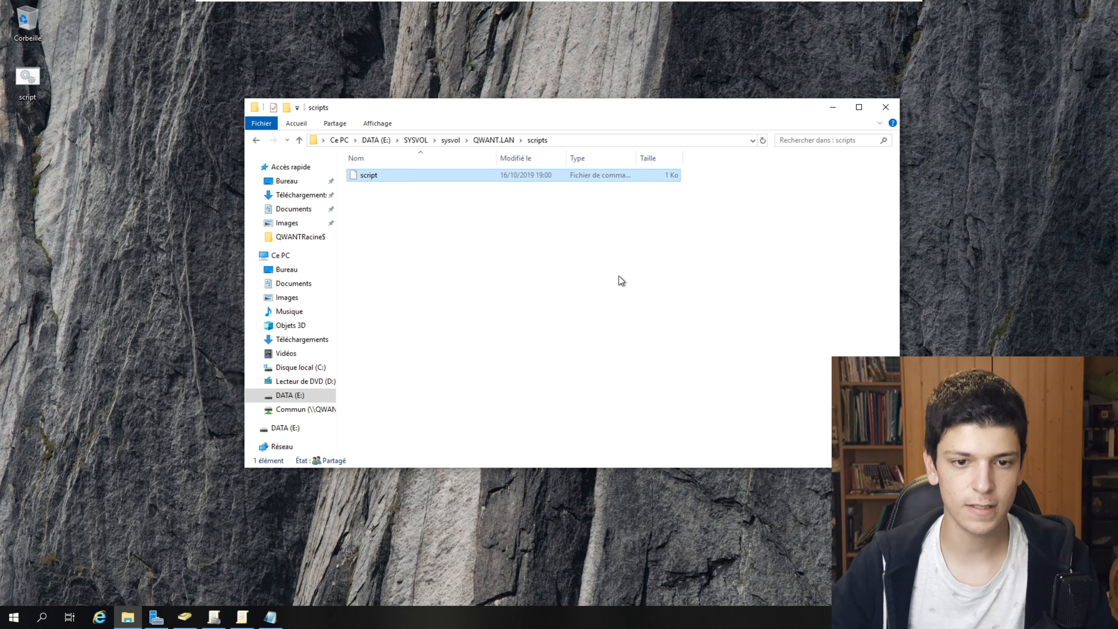
{"action": "left_click", "coordinate": [184, 616]}
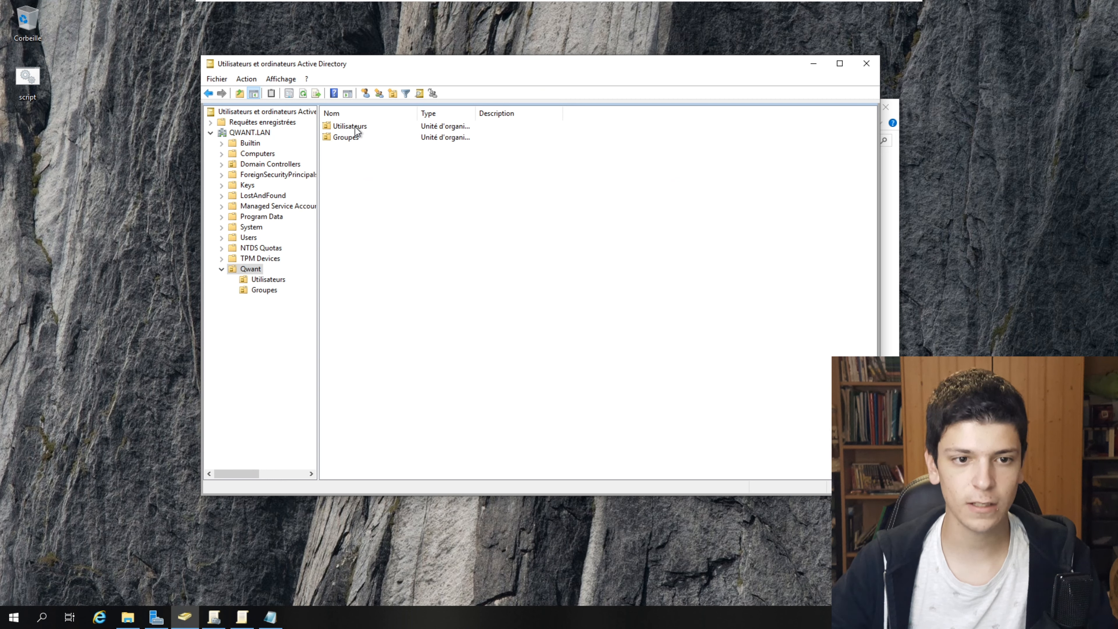
- Give the first Utilisateurs user the logon script script.bat, then minimize the scripts folder window
{"action": "double_click", "coordinate": [352, 127]}
{"action": "left_click", "coordinate": [349, 127]}
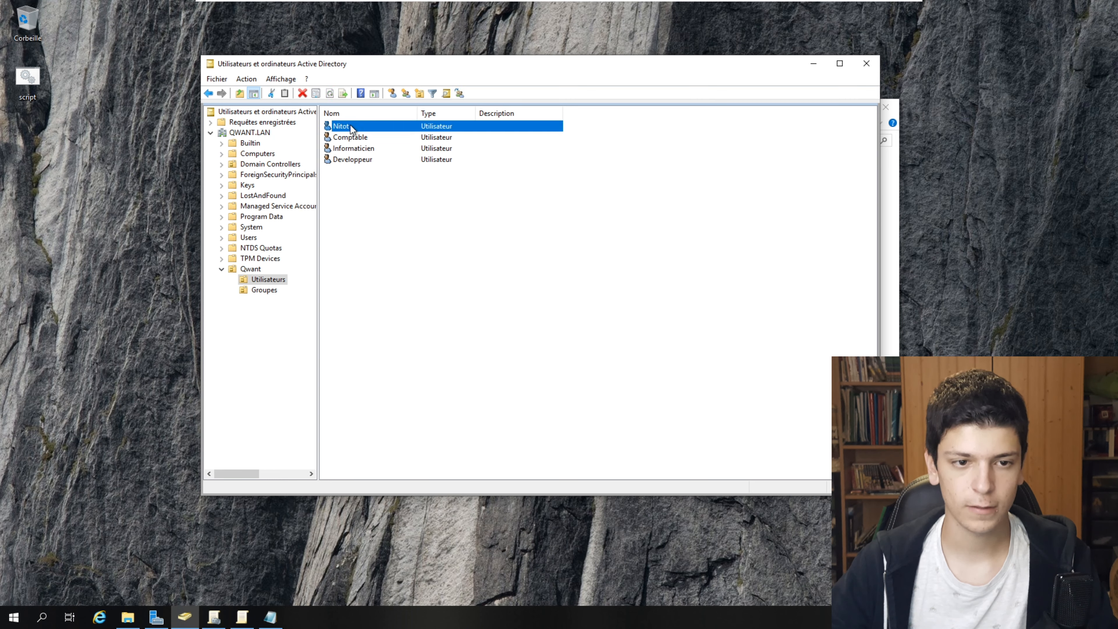
{"action": "key", "text": "Return"}
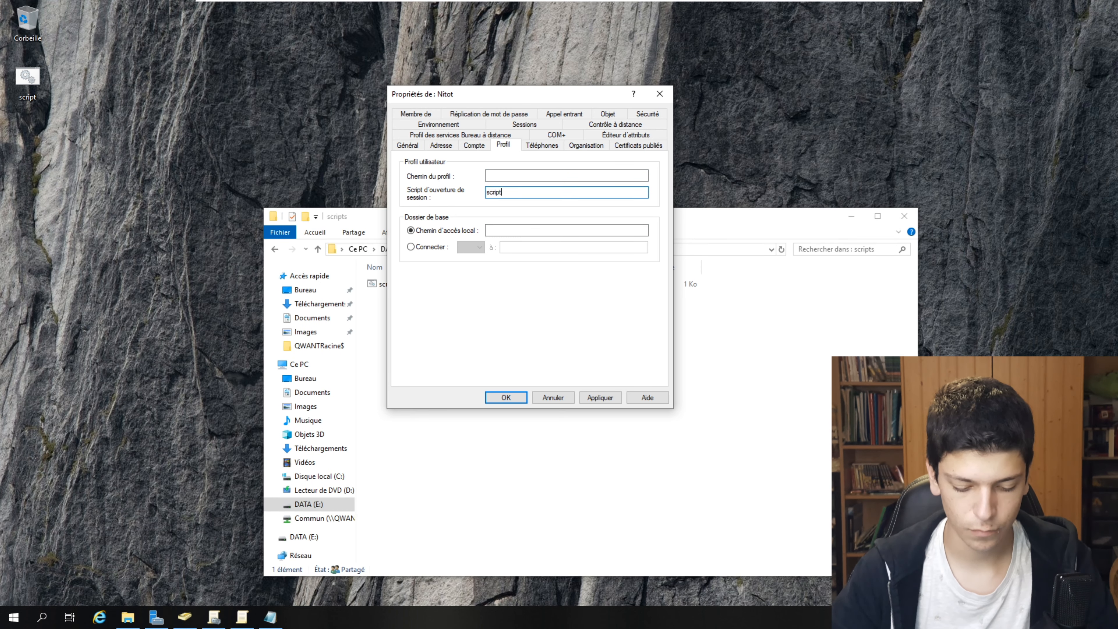
{"action": "type", "text": ".bat"}
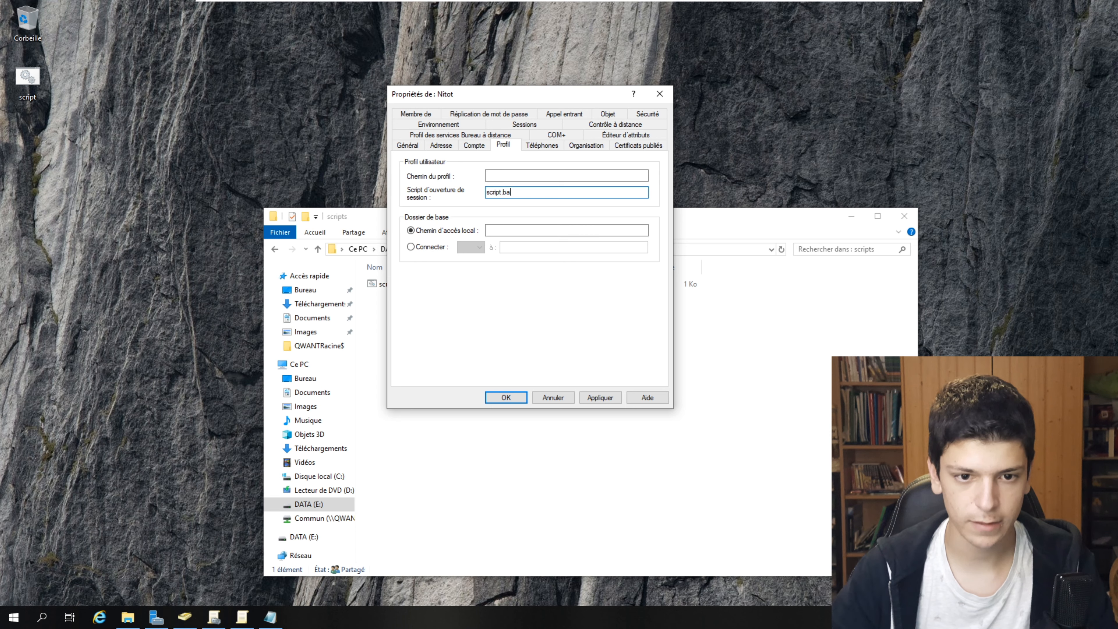
{"action": "left_click", "coordinate": [599, 399]}
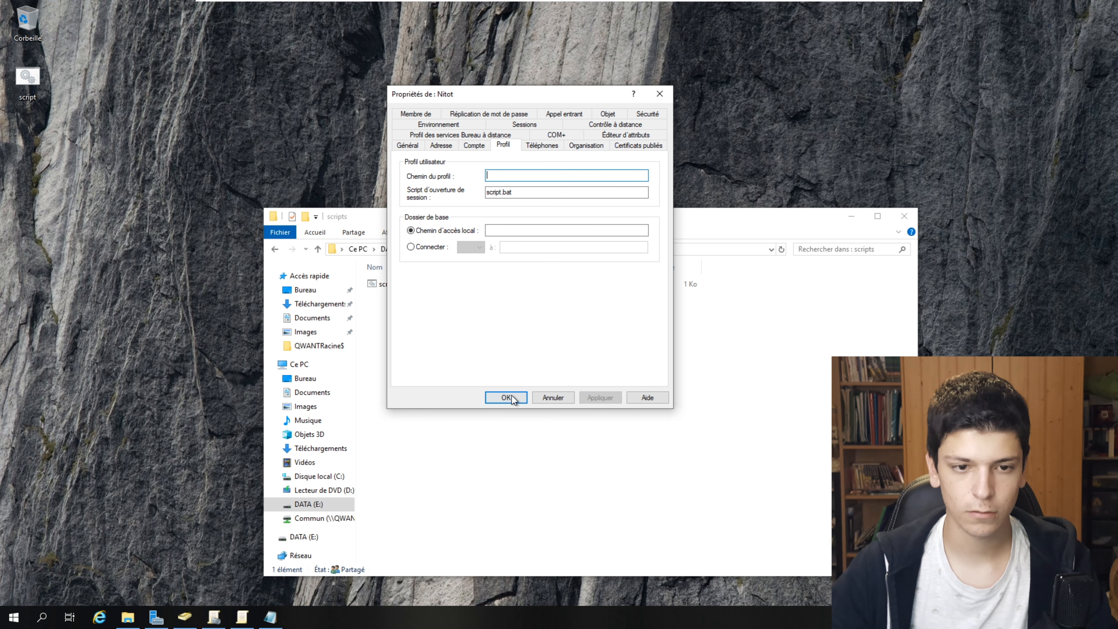
{"action": "left_click", "coordinate": [511, 396]}
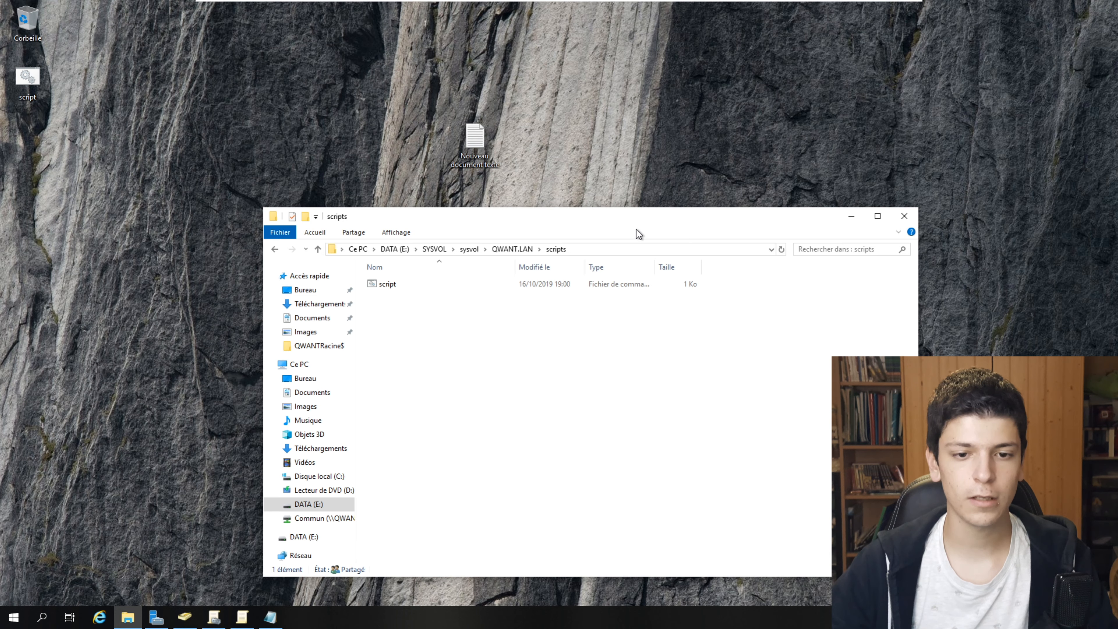
{"action": "left_click_drag", "start_coordinate": [638, 234], "coordinate": [594, 138]}
{"action": "left_click", "coordinate": [843, 129]}
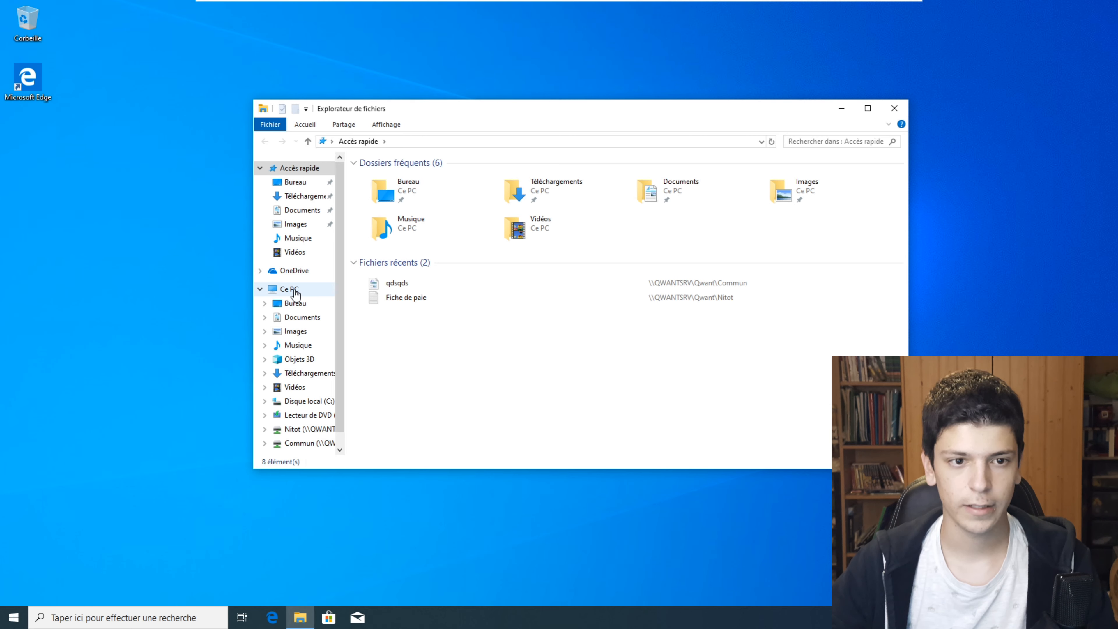
- On the client, verify the X: drive's Fiche de paie document and Commun (Z:)'s qdsqds file
{"action": "left_click", "coordinate": [295, 294]}
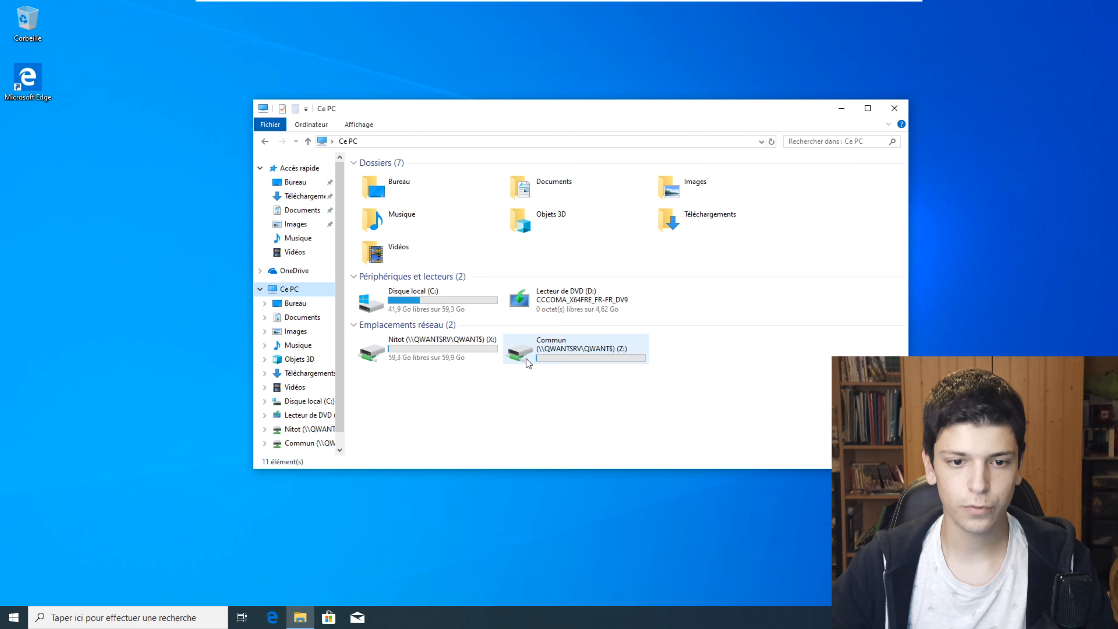
{"action": "left_click", "coordinate": [428, 359]}
{"action": "left_click", "coordinate": [546, 360]}
{"action": "double_click", "coordinate": [439, 358]}
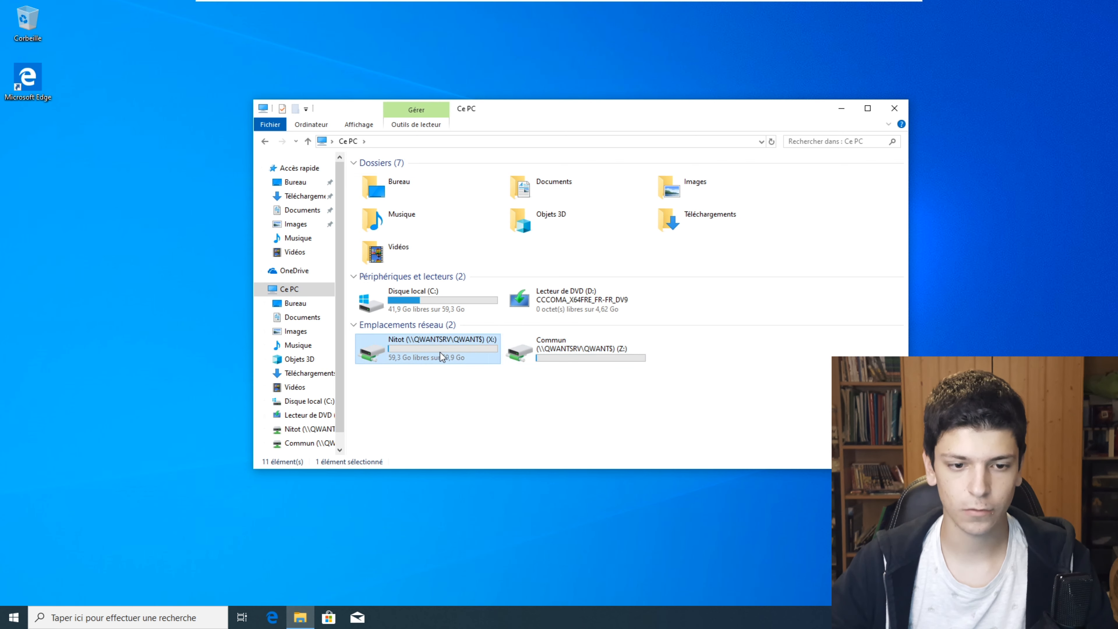
{"action": "double_click", "coordinate": [404, 178]}
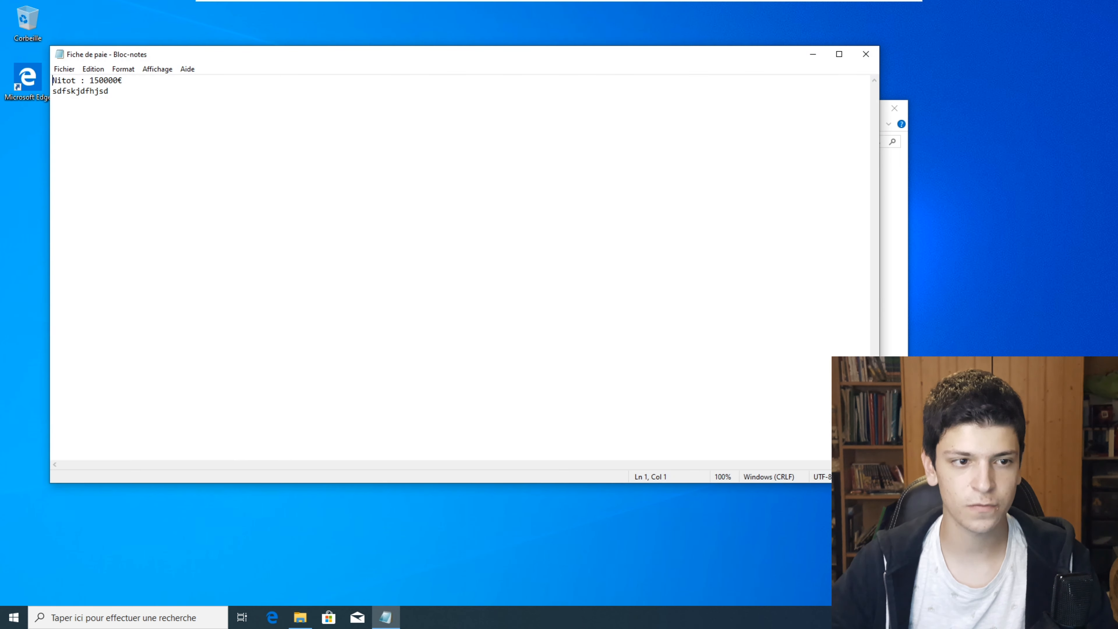
{"action": "left_click_drag", "start_coordinate": [204, 54], "coordinate": [414, 108]}
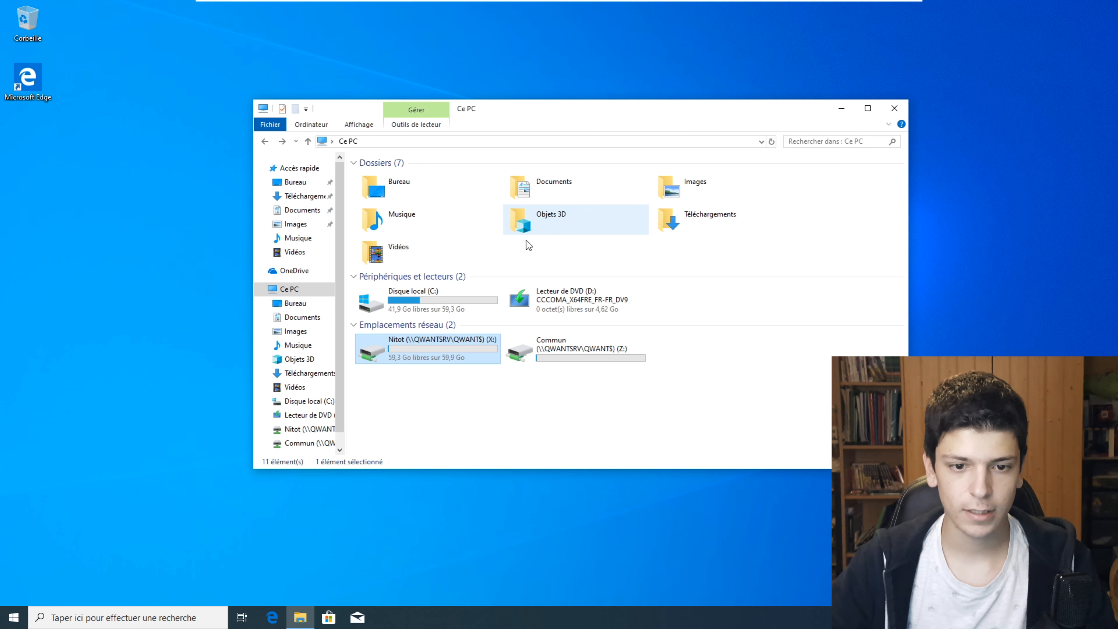
{"action": "double_click", "coordinate": [560, 348]}
{"action": "left_click", "coordinate": [421, 181]}
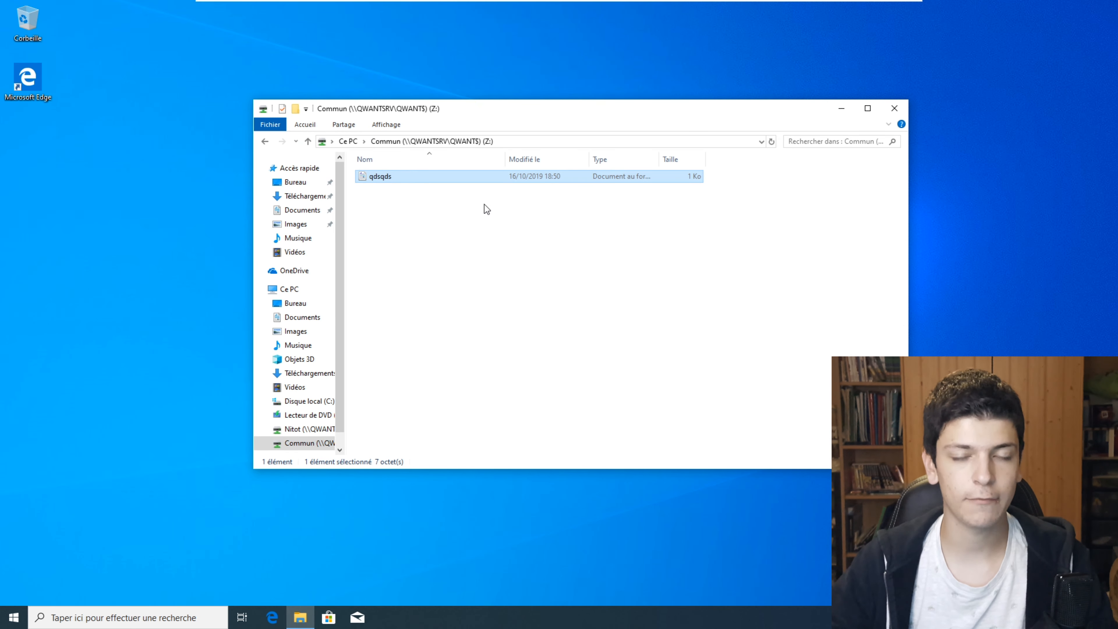